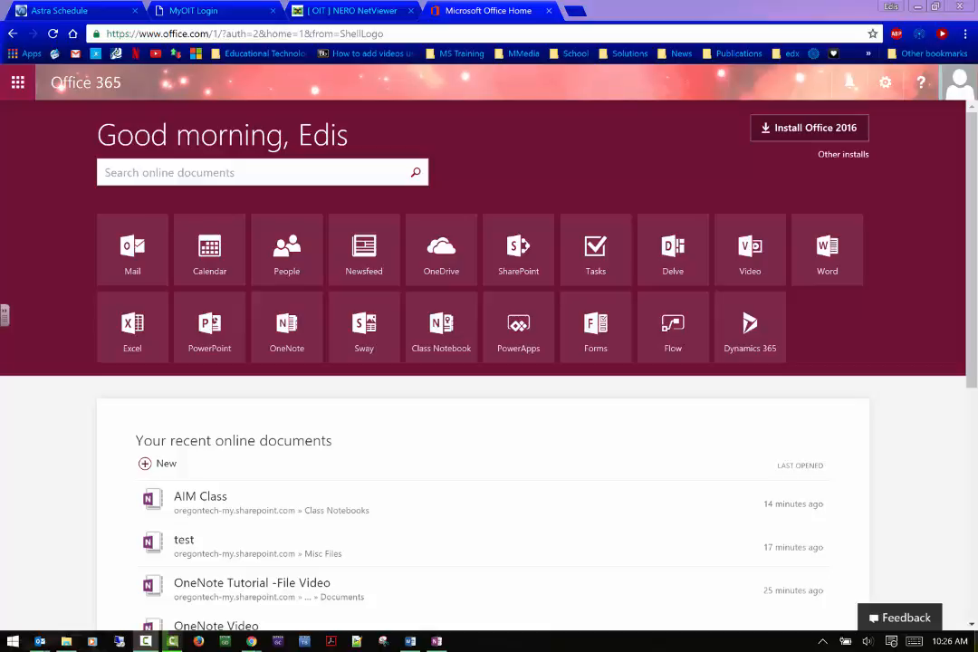
Open Forms from the Office 365 home page and create a new blank form
click(595, 349)
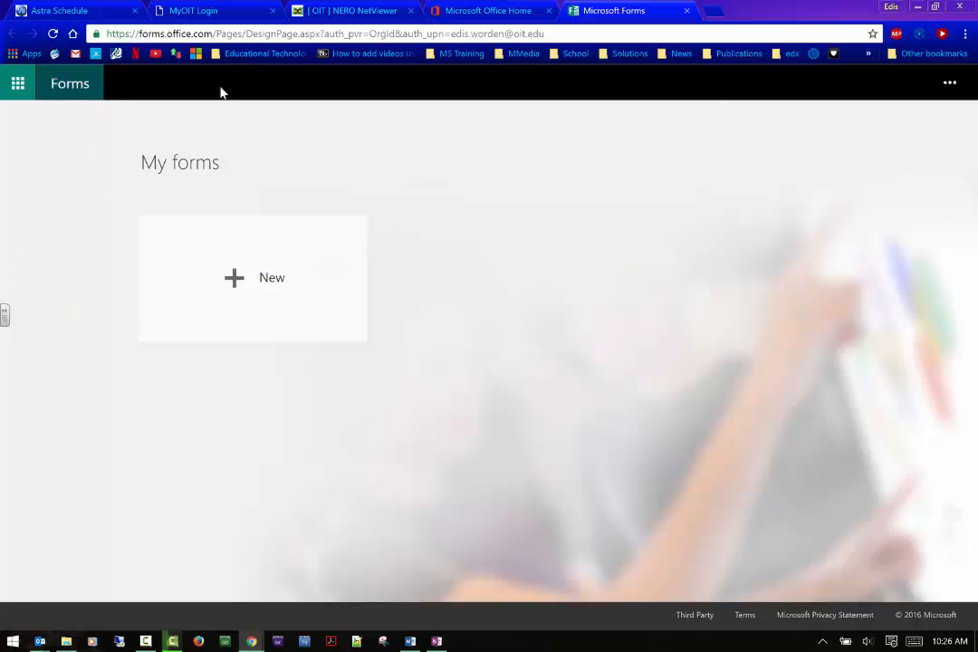
click(950, 91)
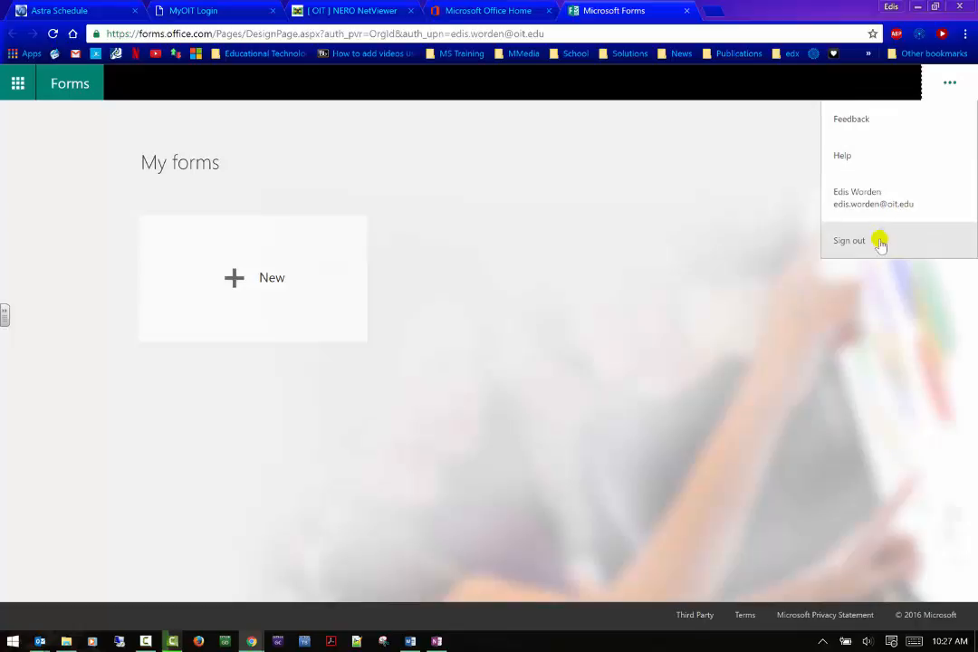
click(229, 279)
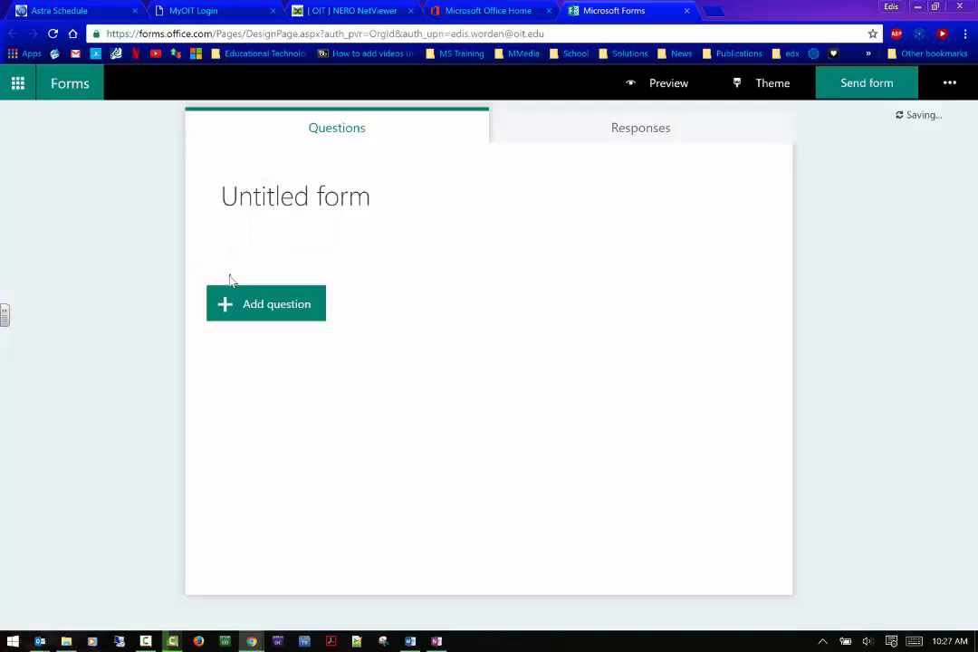
Title the untitled form "Forms Video" and move on to its description
click(289, 217)
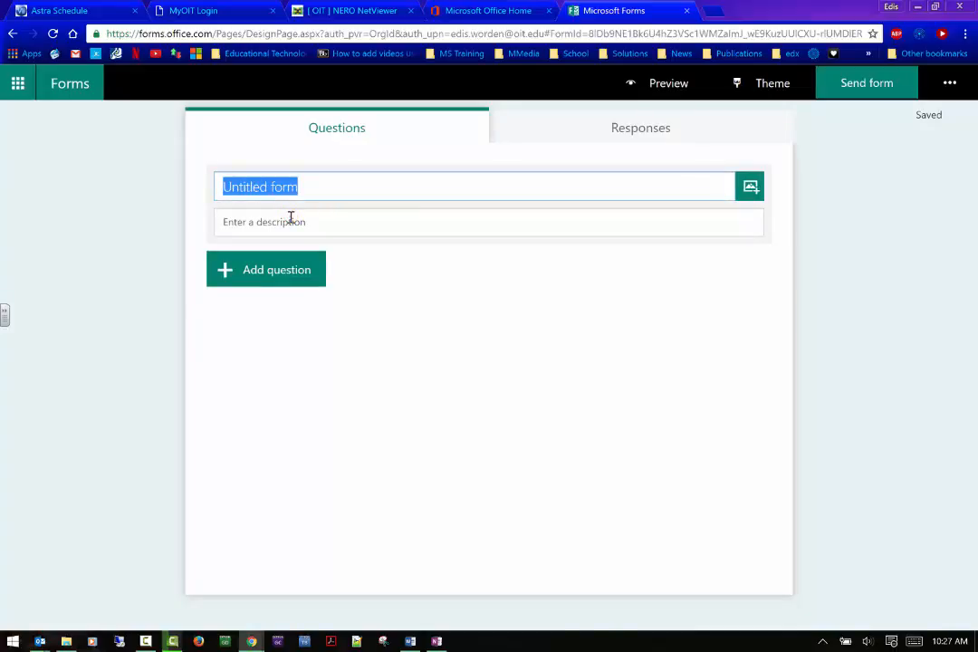
click(289, 219)
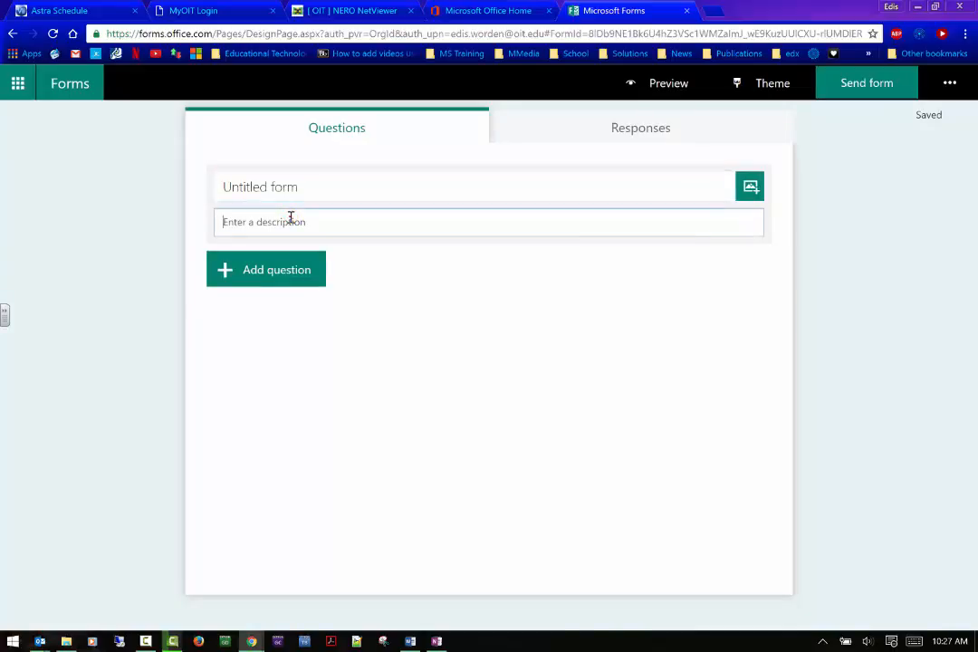
click(322, 183)
text(Forms Videos)
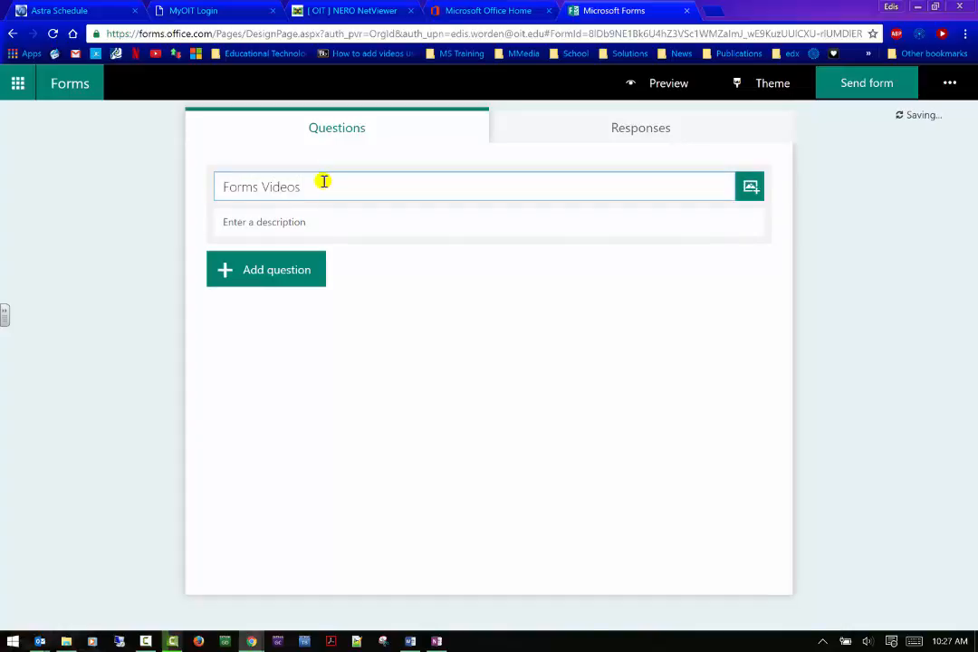
click(313, 221)
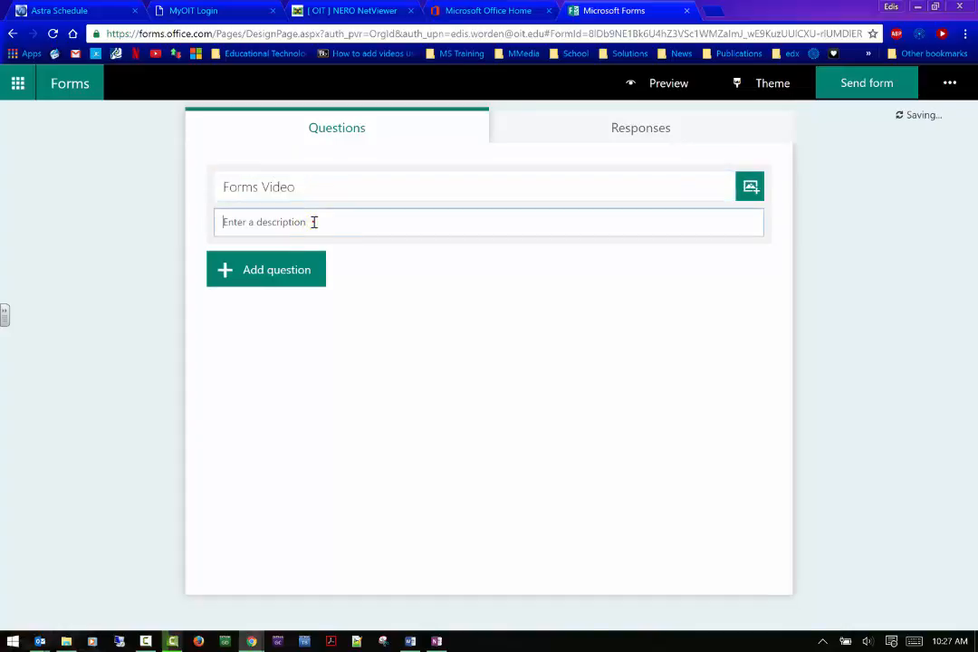
click(313, 221)
text(How )
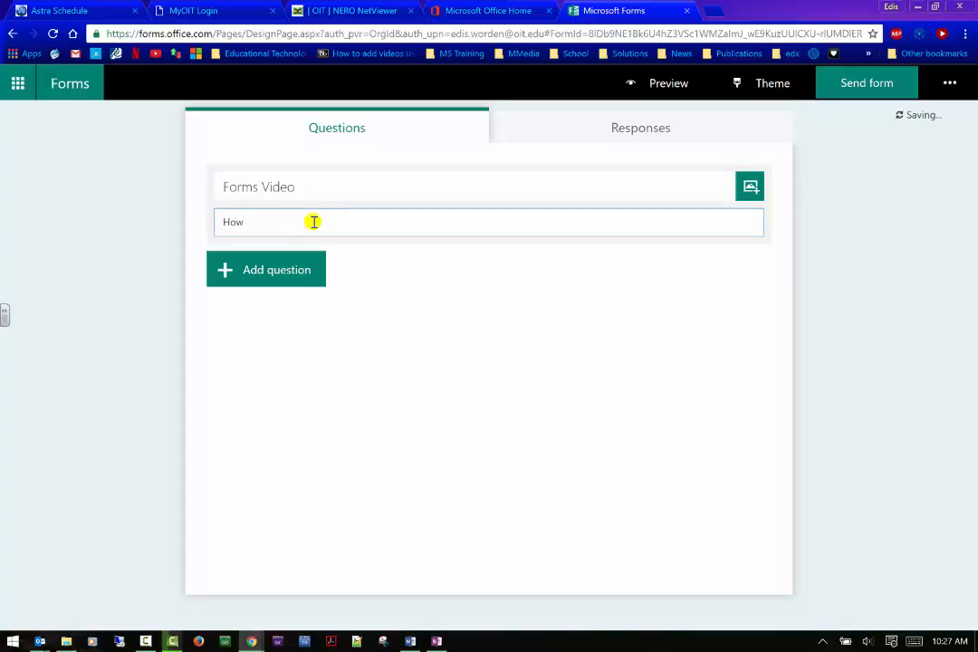
text(others are seeing my)
key(BackSpace)
key(BackSpace)
key(BackSpace)
key(BackSpace)
key(BackSpace)
key(BackSpace)
key(BackSpace)
key(BackSpace)
key(BackSpace)
key(BackSpace)
key(BackSpace)
key(BackSpace)
key(BackSpace)
key(BackSpace)
key(BackSpace)
key(BackSpace)
key(BackSpace)
key(BackSpace)
key(BackSpace)
key(BackSpace)
text(How)
key(BackSpace)
key(BackSpace)
key(BackSpace)
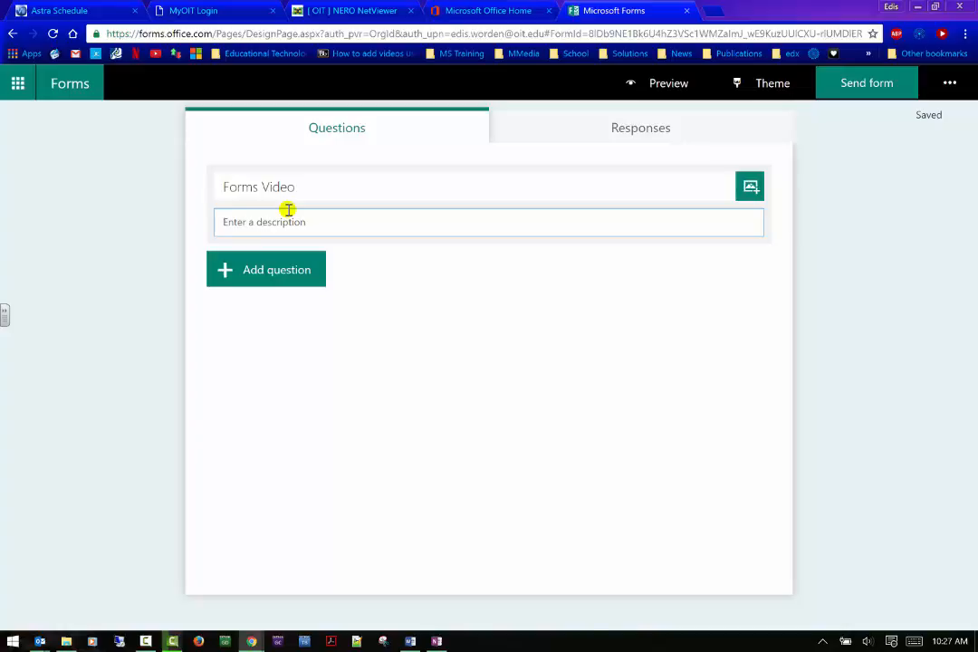
Enter "Evaluate my forms video" as the form's description
text(Evaluate my forms video)
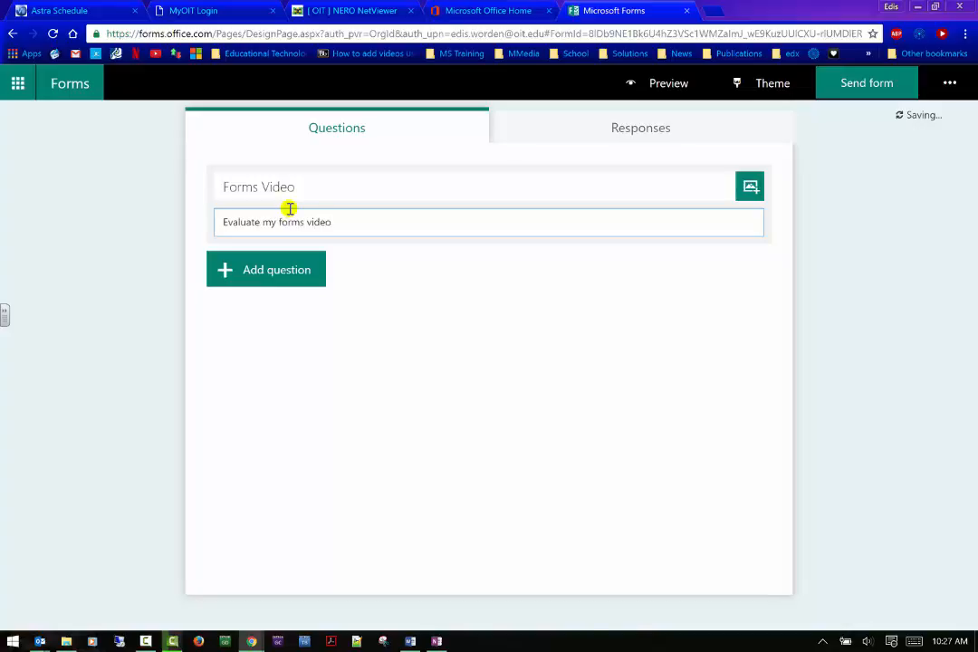
click(500, 314)
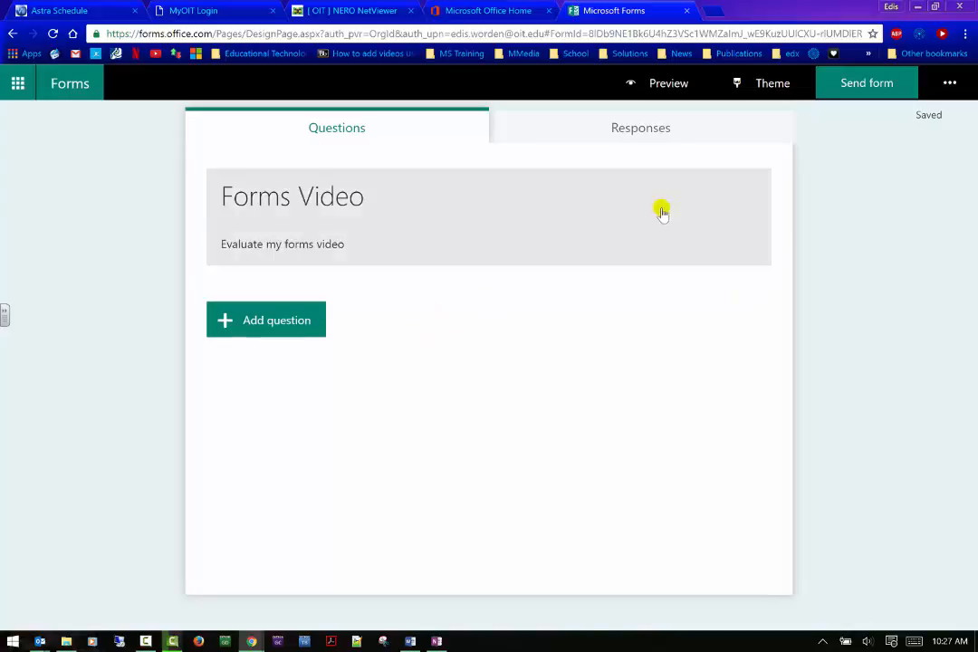
Search Bing images for "forms" and add the first result as the picture beside the form's title
click(408, 221)
click(757, 188)
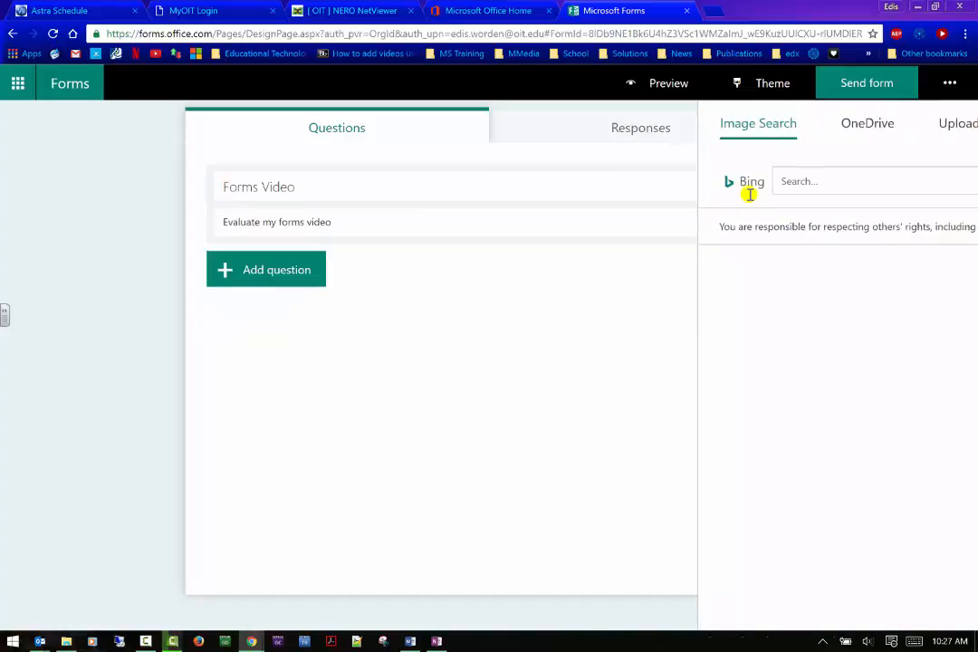
click(763, 183)
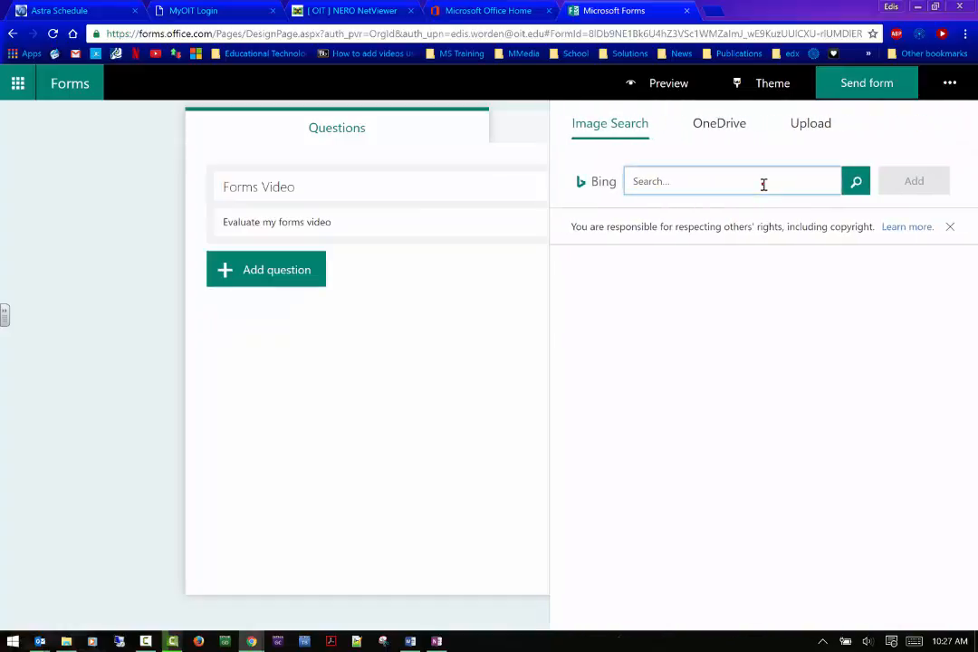
text(forms)
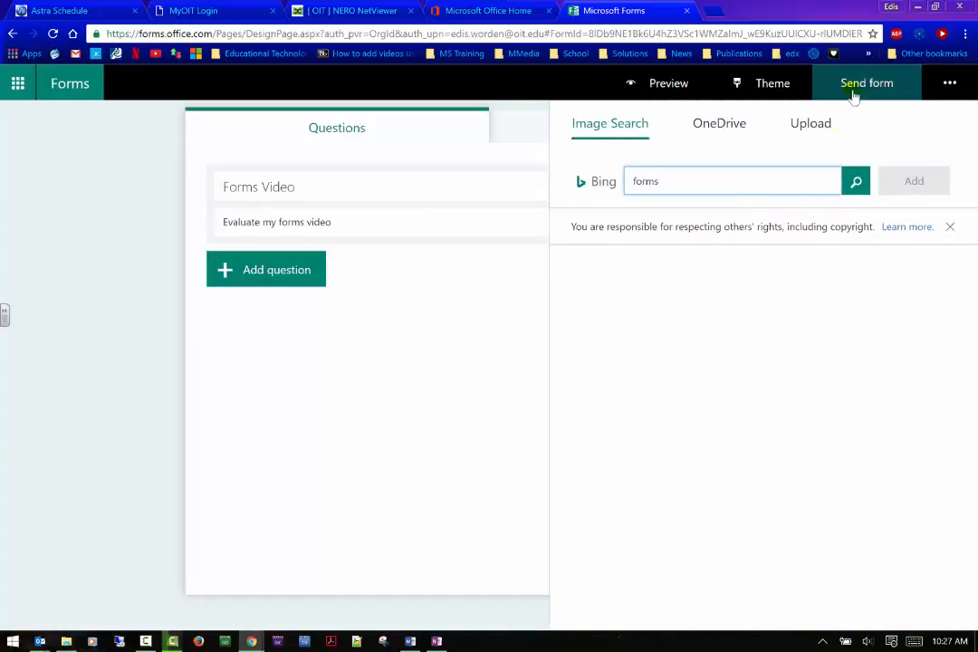
click(852, 192)
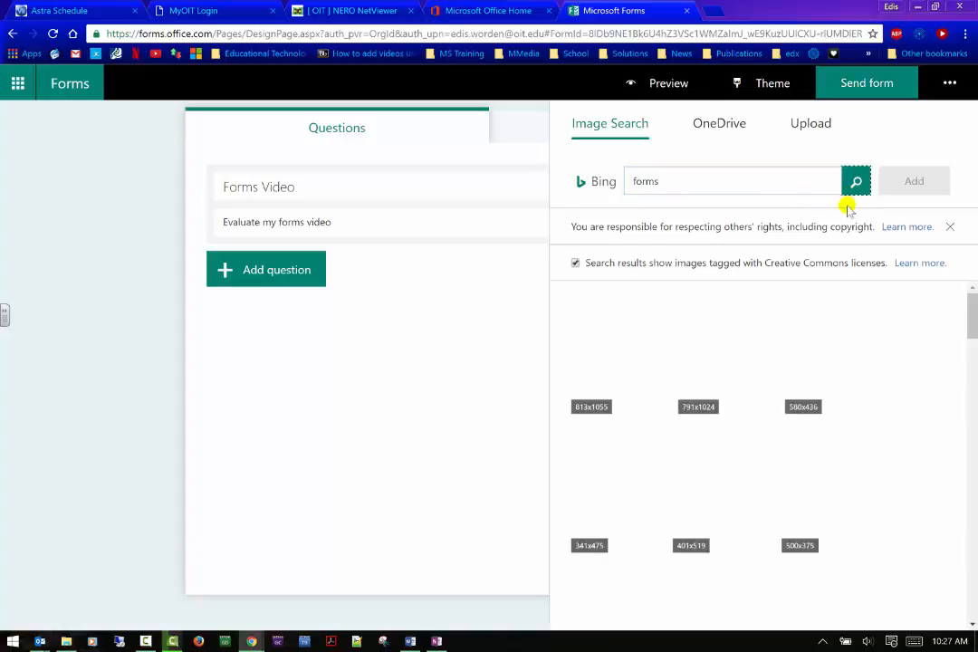
click(615, 339)
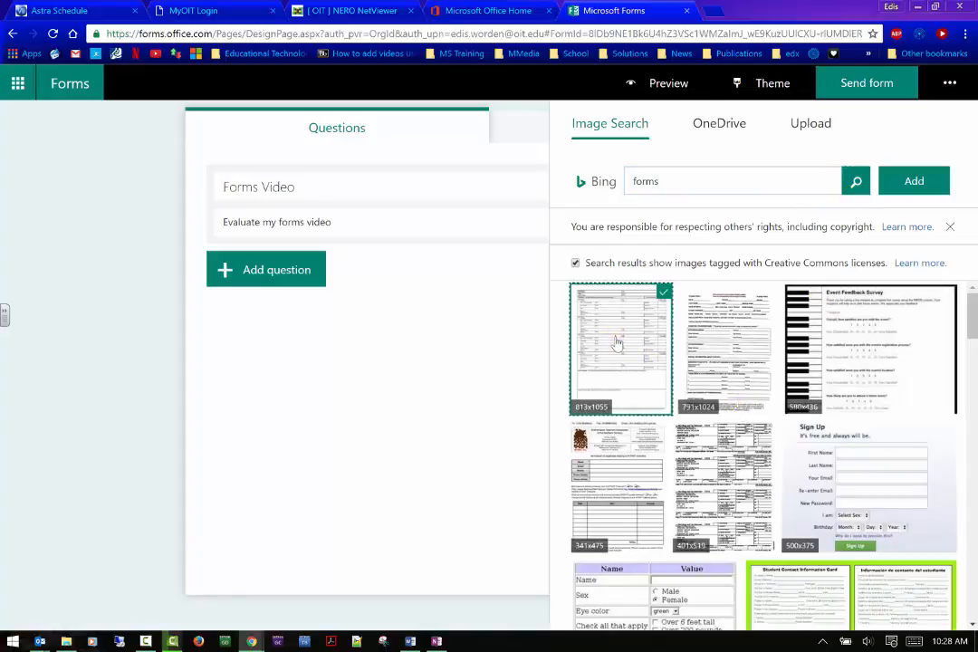
click(937, 182)
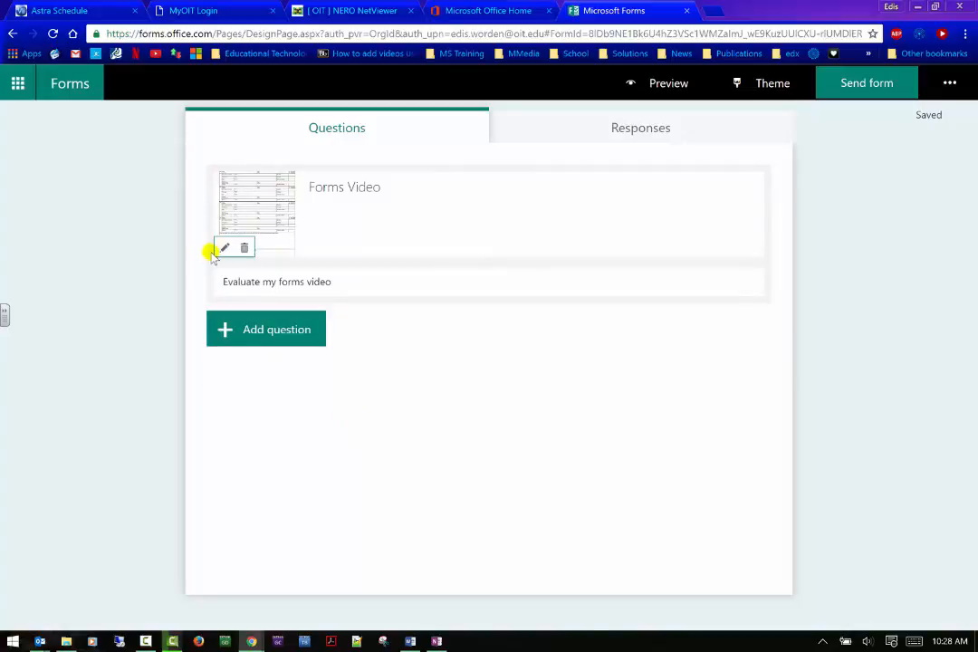
Add a choice question that asks "How are you enjoying the video so far?"
click(297, 336)
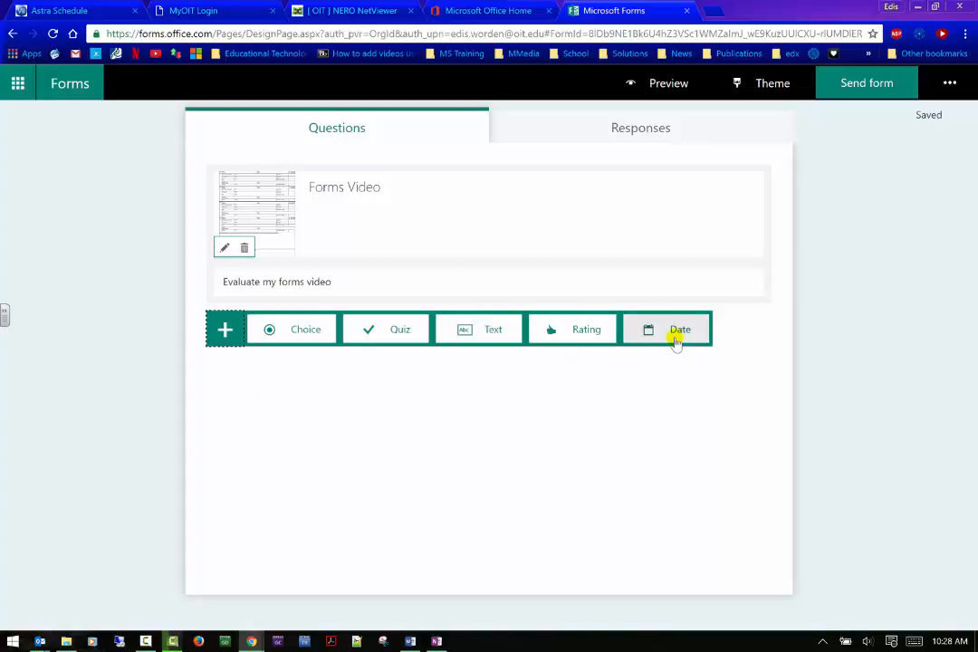
click(262, 329)
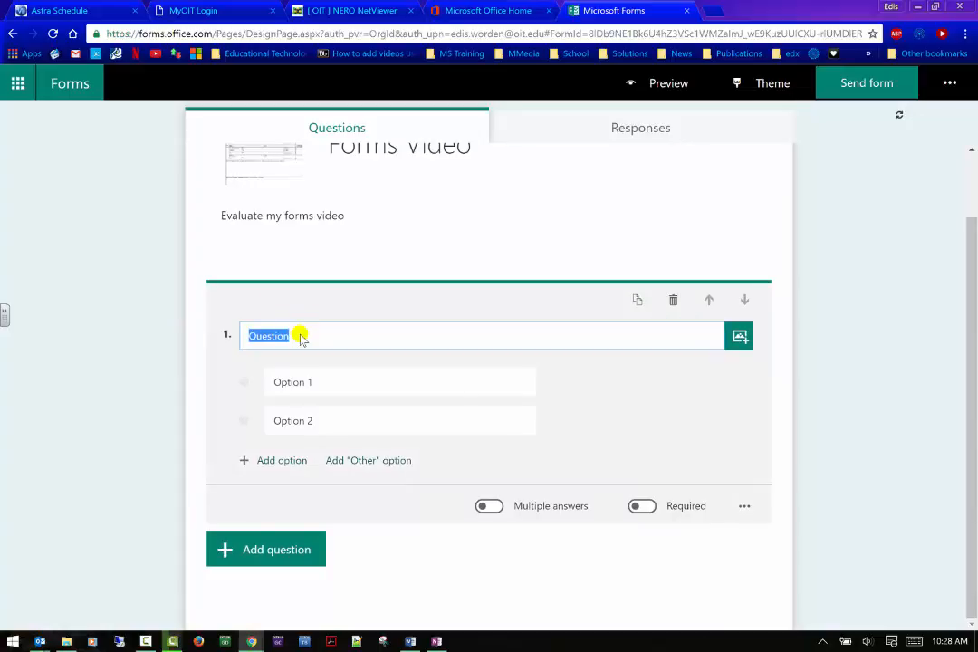
text(How are yo)
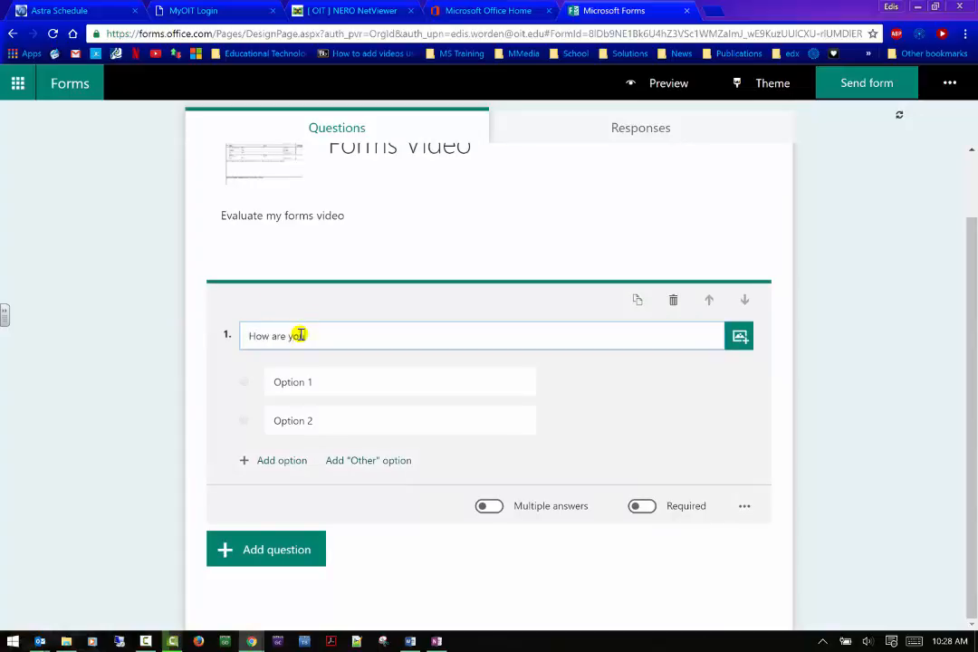
text(u enjoying the video so far?)
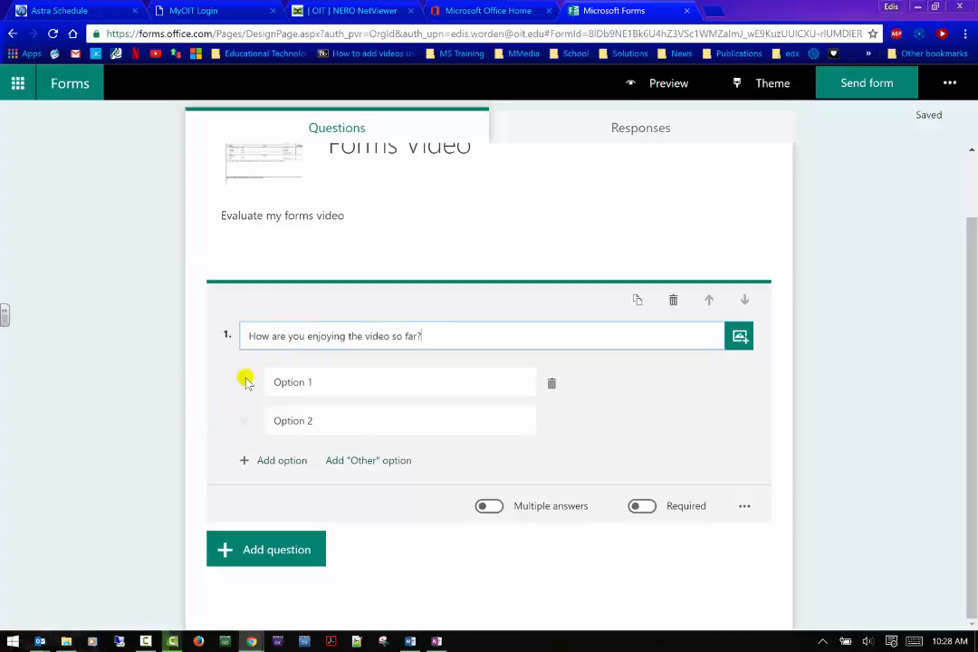
Give the choice question three answer options: "Enjoying it", "Waiting to see how it goes" and "Meh"
click(314, 380)
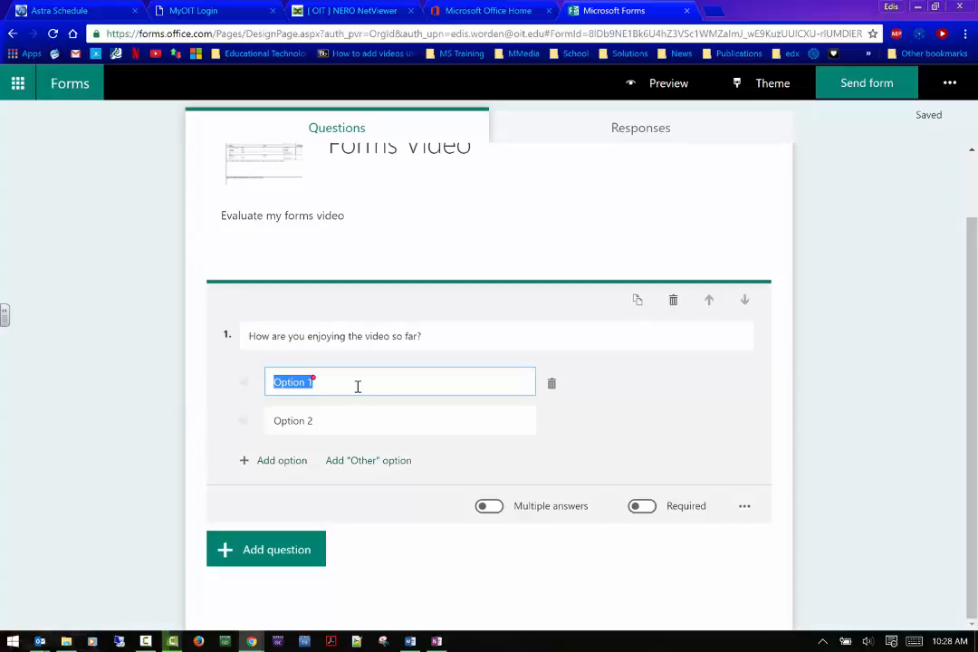
text(Enjoying it)
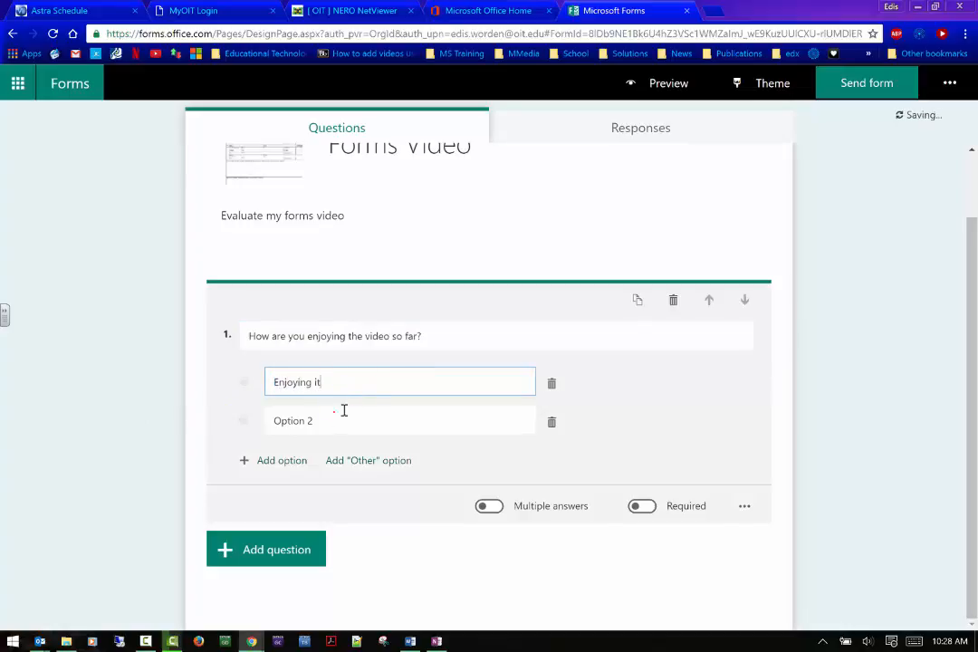
click(363, 420)
text(Waiting)
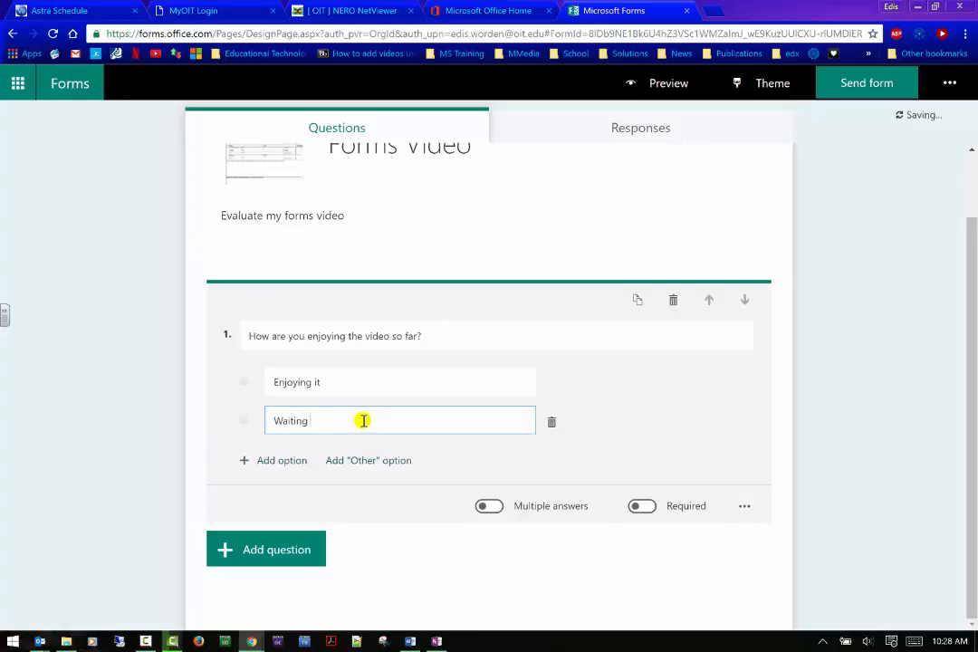
text( to see how it goes)
click(288, 459)
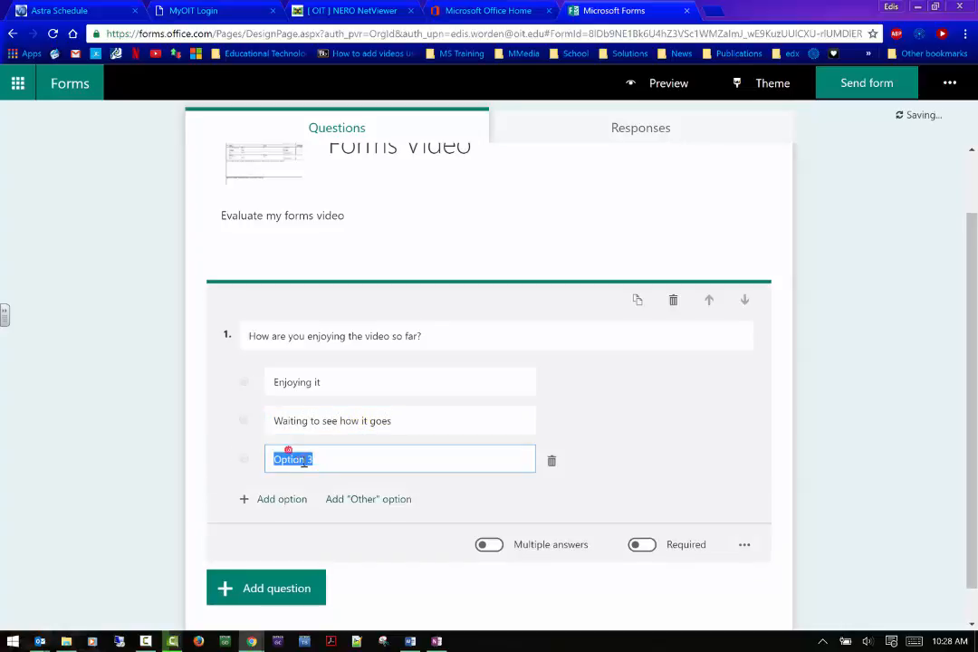
text(Me)
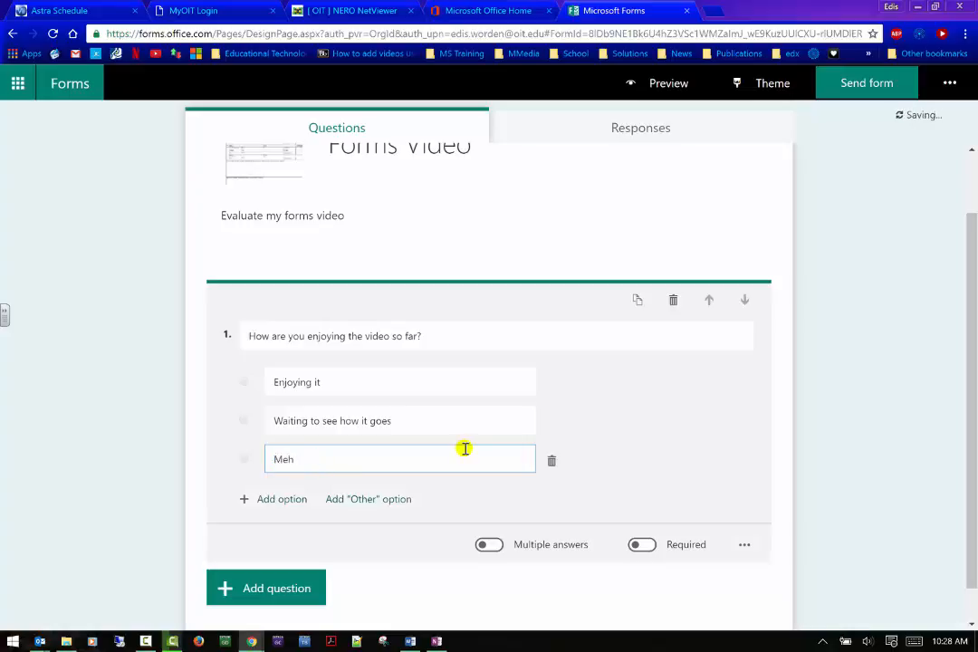
text(h)
scroll(476, 438, down, 1)
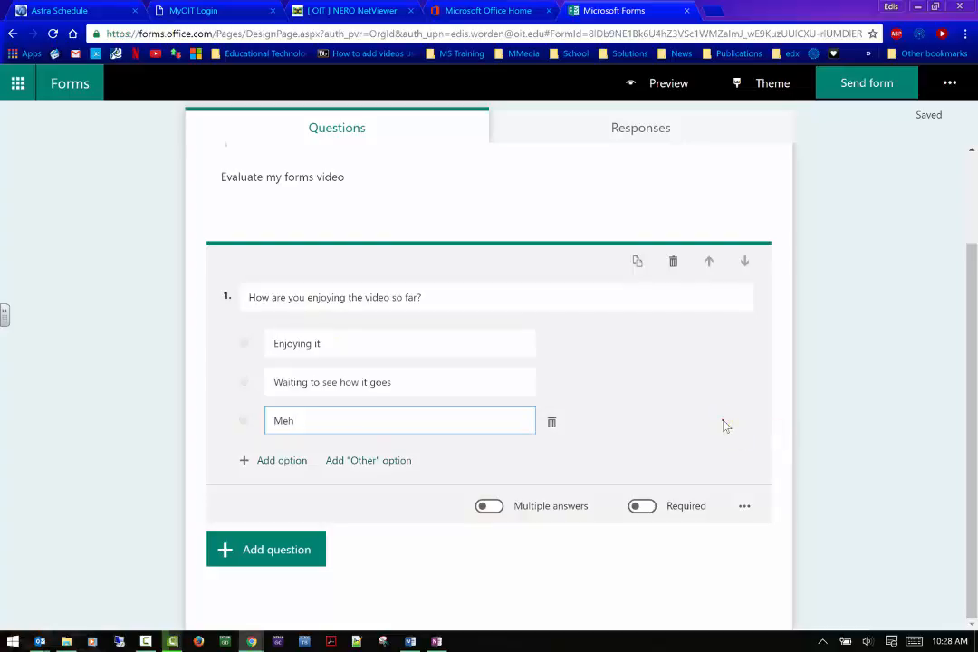
click(582, 459)
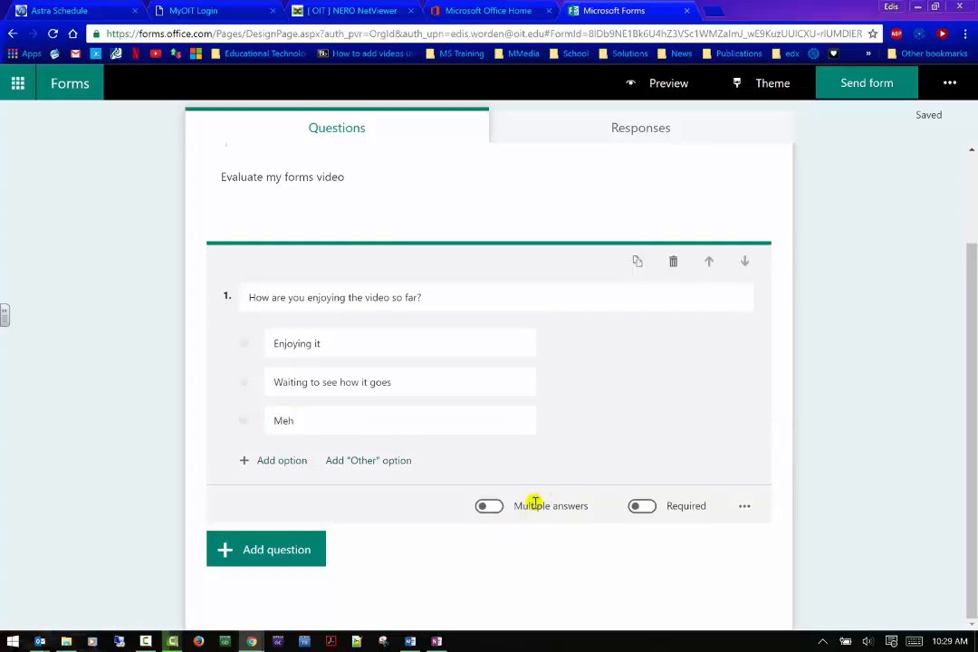
Try allowing multiple answers on question 1, turn that back off, and make the question required
click(489, 508)
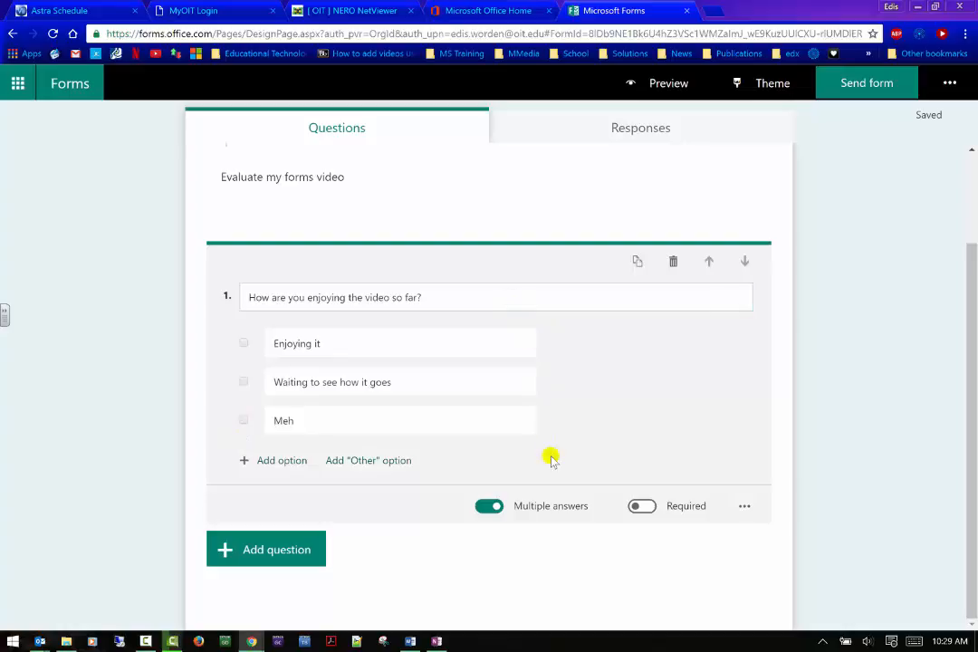
click(486, 506)
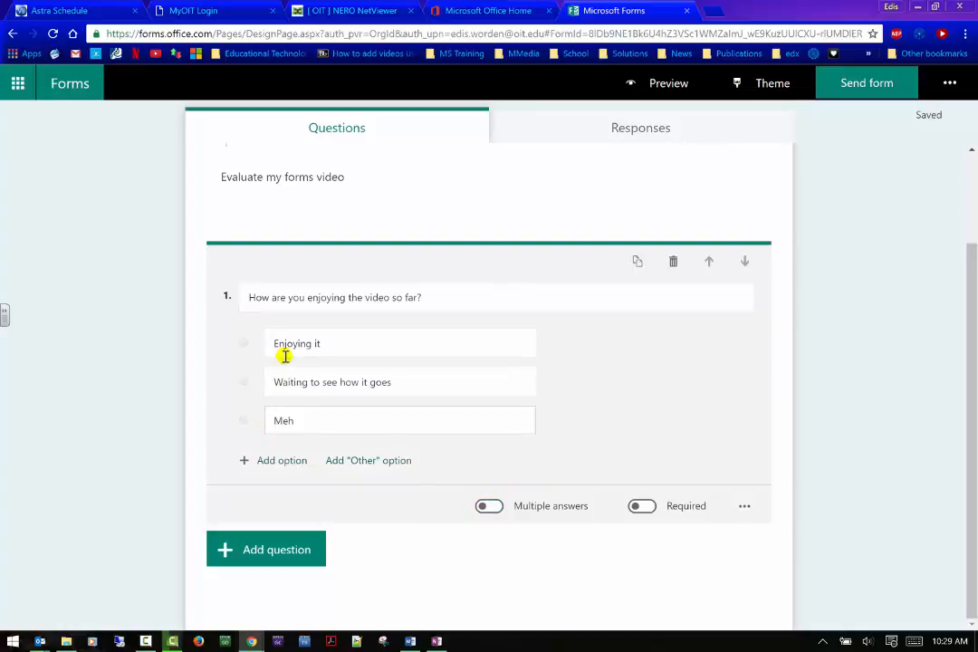
click(644, 507)
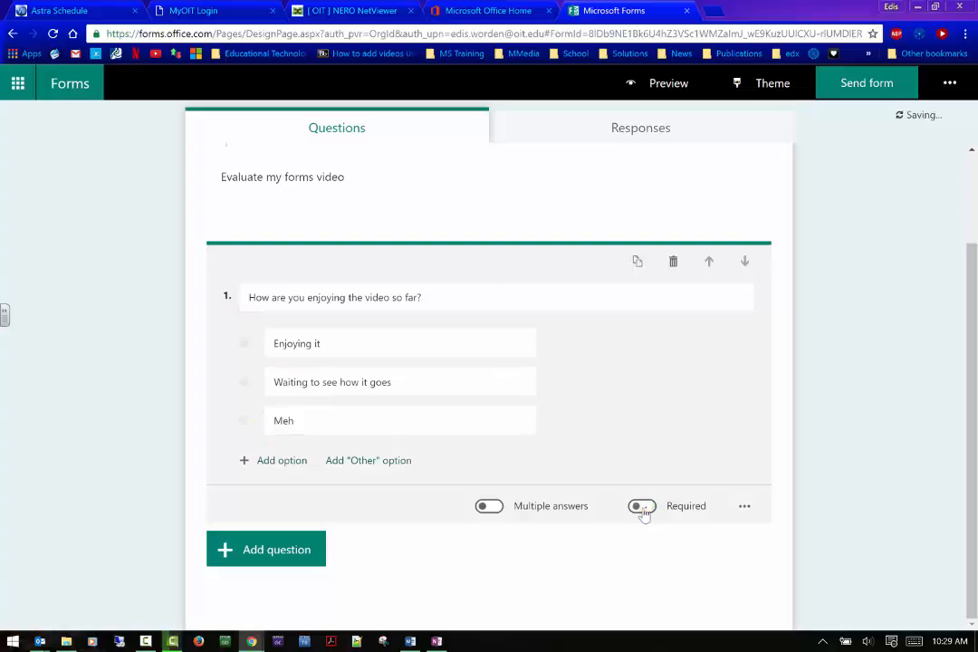
Add the subtitle "I know it is early to ask, so please wait until the end of the video" to question 1
click(742, 506)
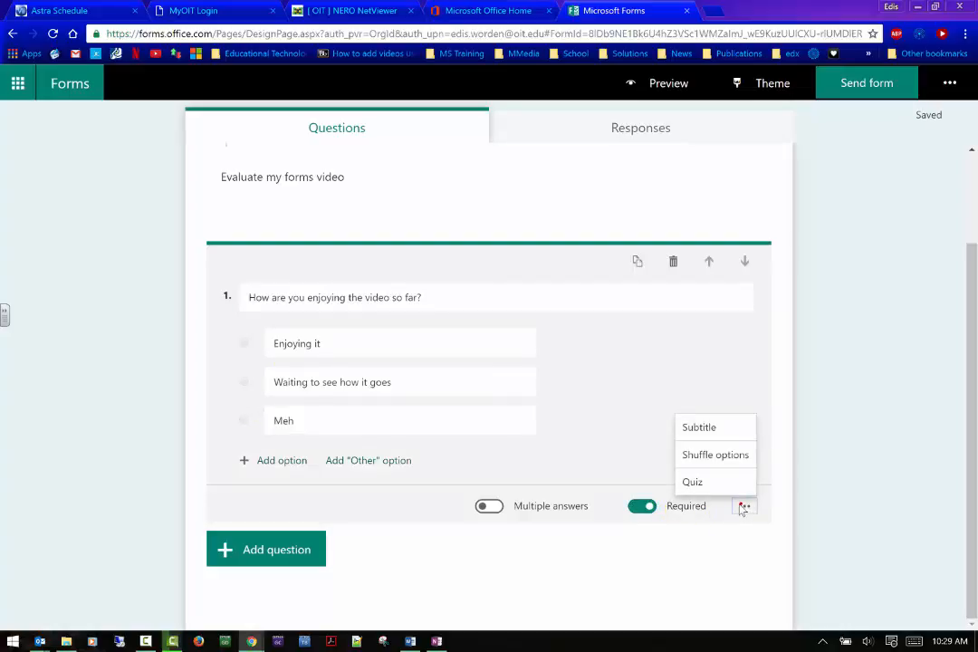
click(700, 428)
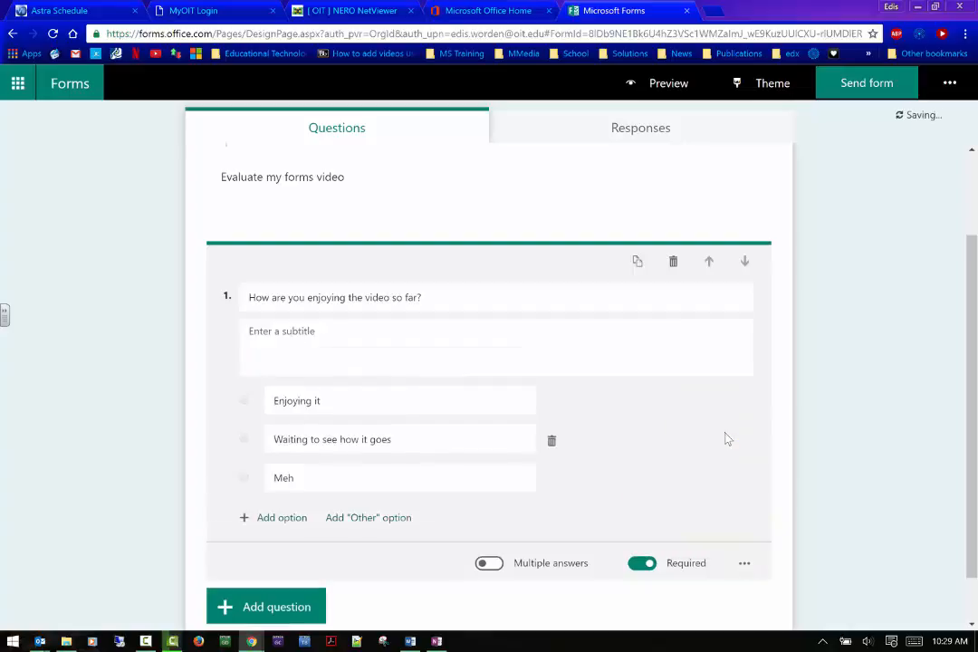
click(438, 333)
text(I know it is early to)
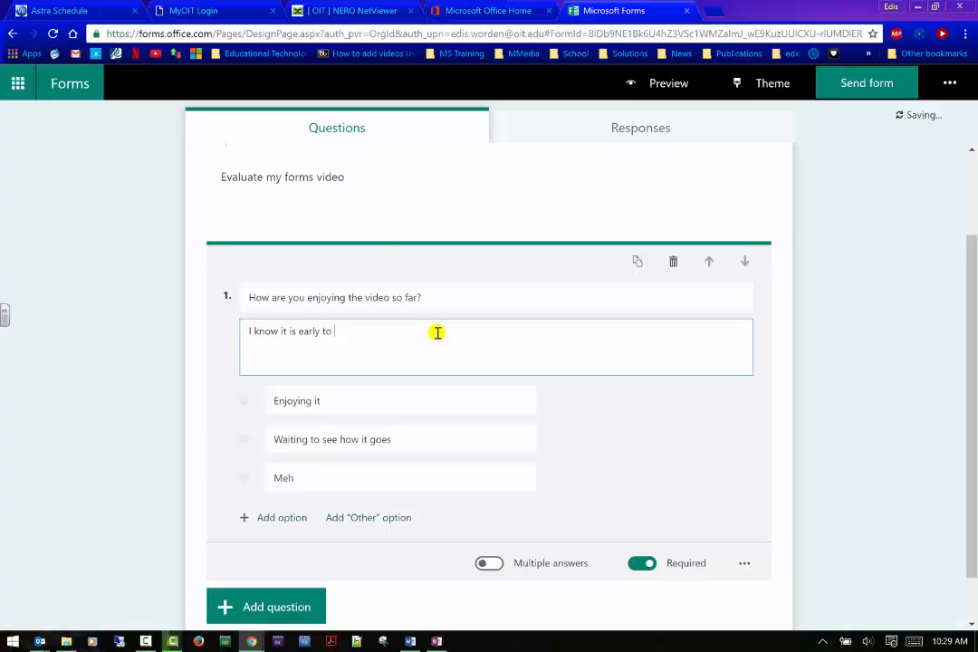
text( ask, so please)
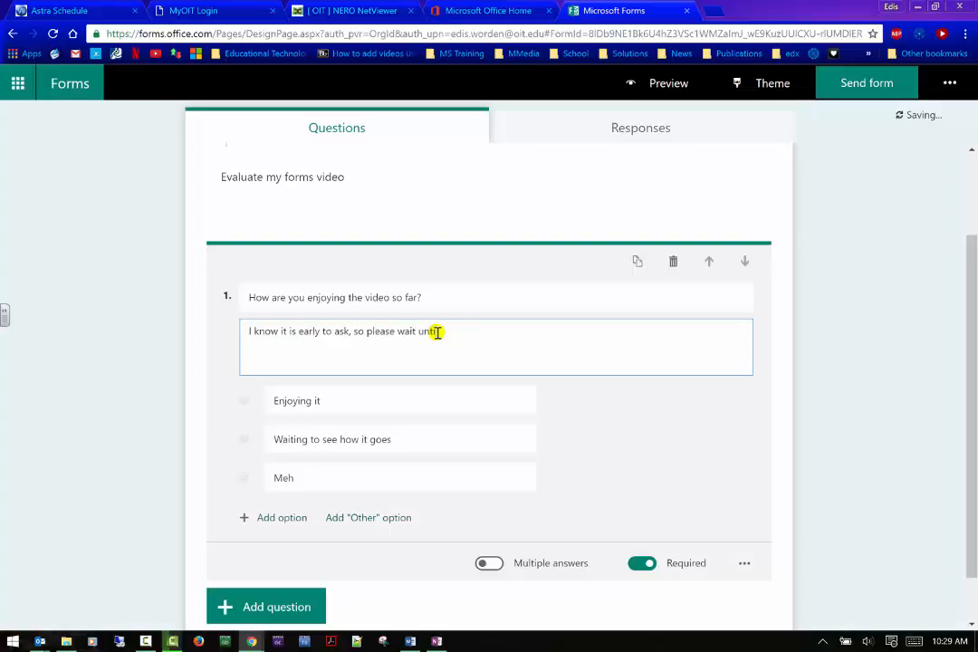
text( wait until the end of the video)
click(640, 412)
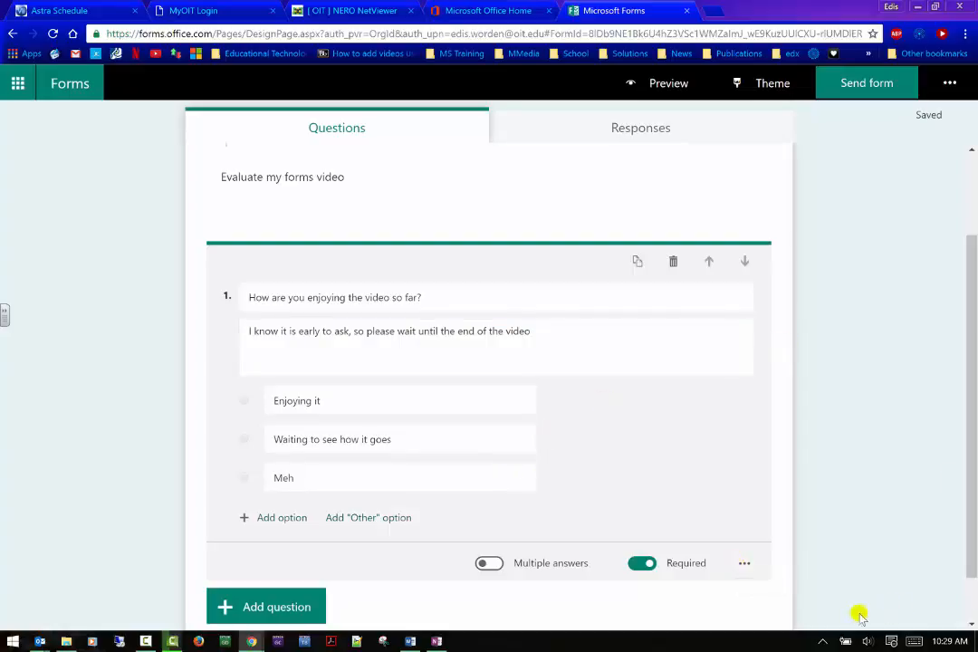
Try making question 1 a quiz question with "Enjoying it" as the correct answer, and turn the quiz setting back off
click(744, 564)
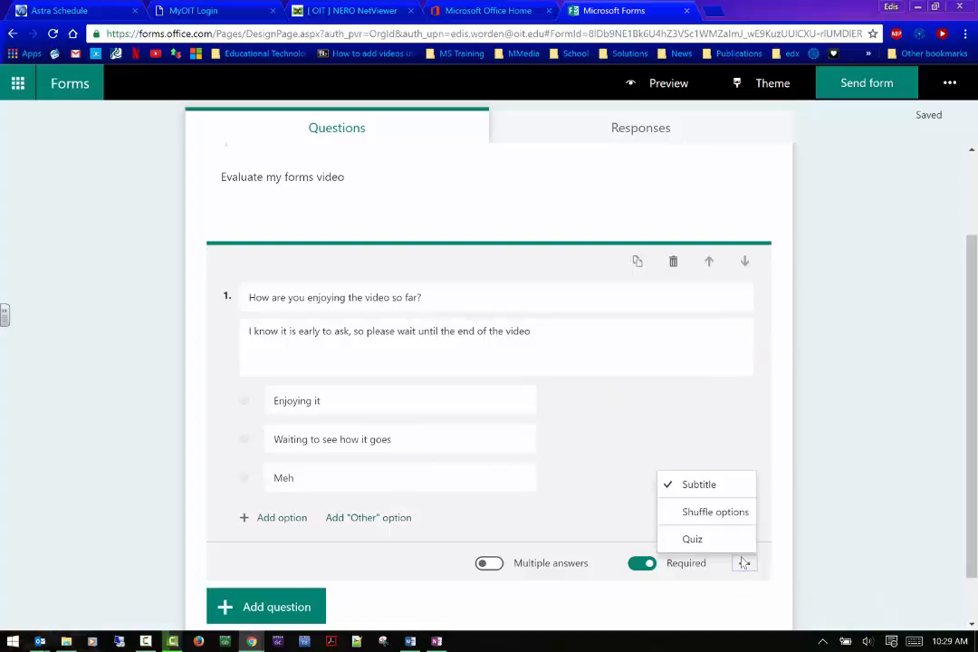
click(693, 539)
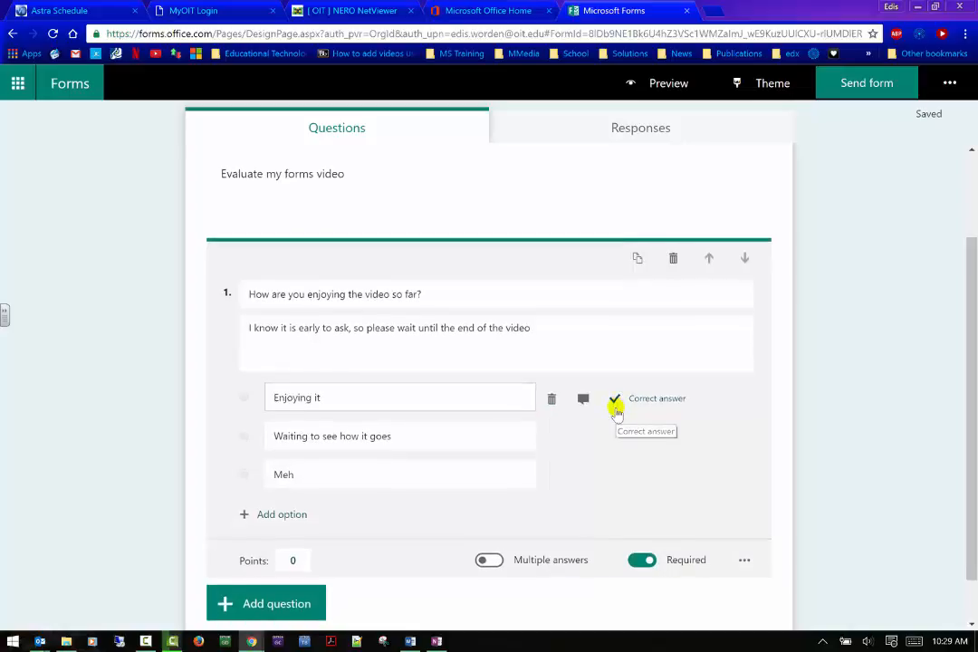
click(615, 404)
scroll(543, 495, down, 1)
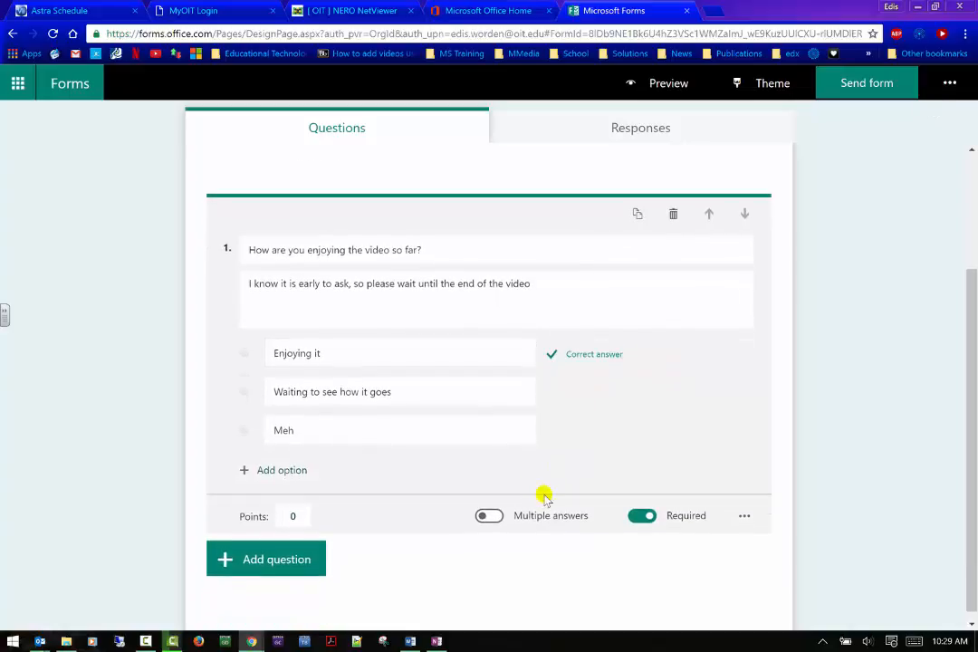
click(744, 515)
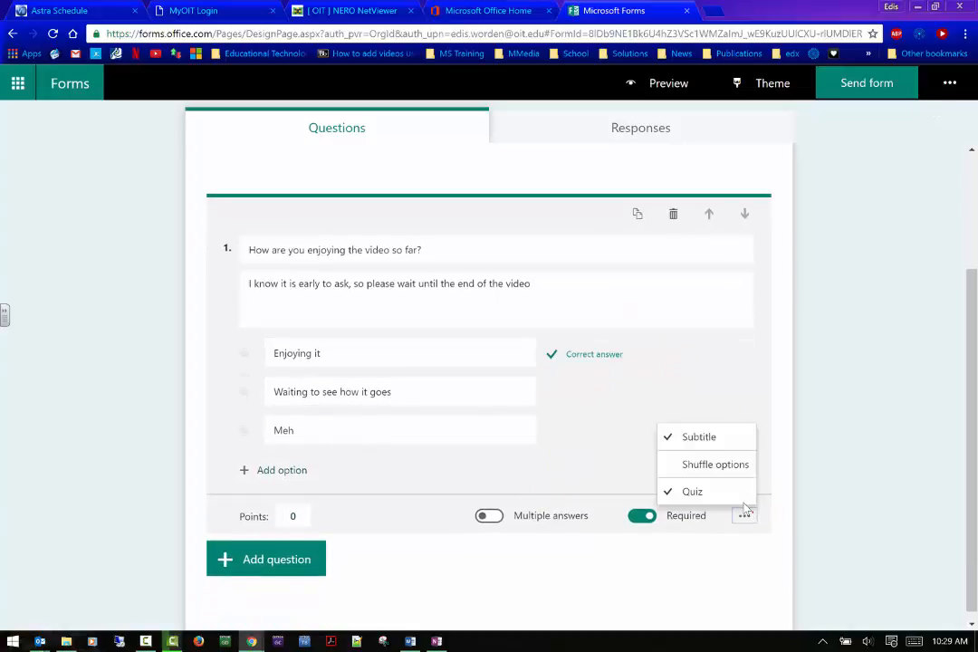
click(691, 492)
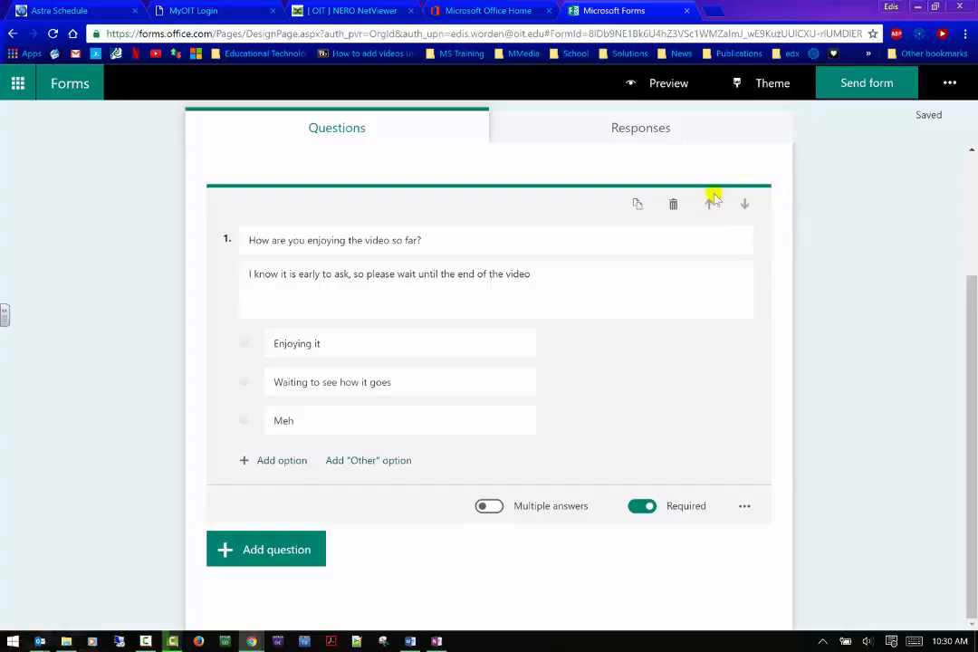
Add a quiz question that asks "Is it snowing out?" with the answer options "Yes" and "No"
click(253, 562)
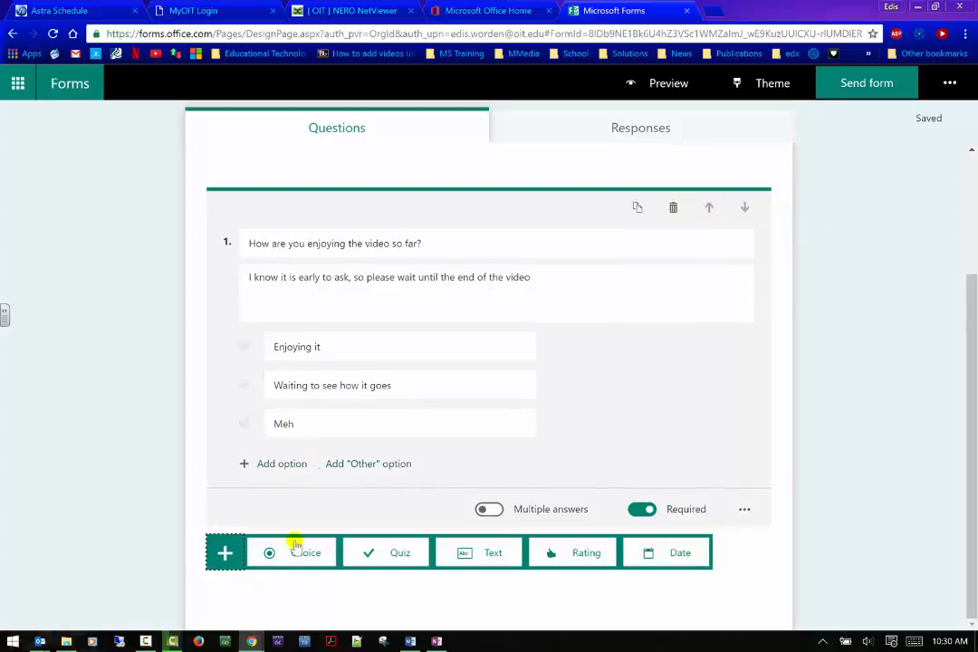
click(367, 556)
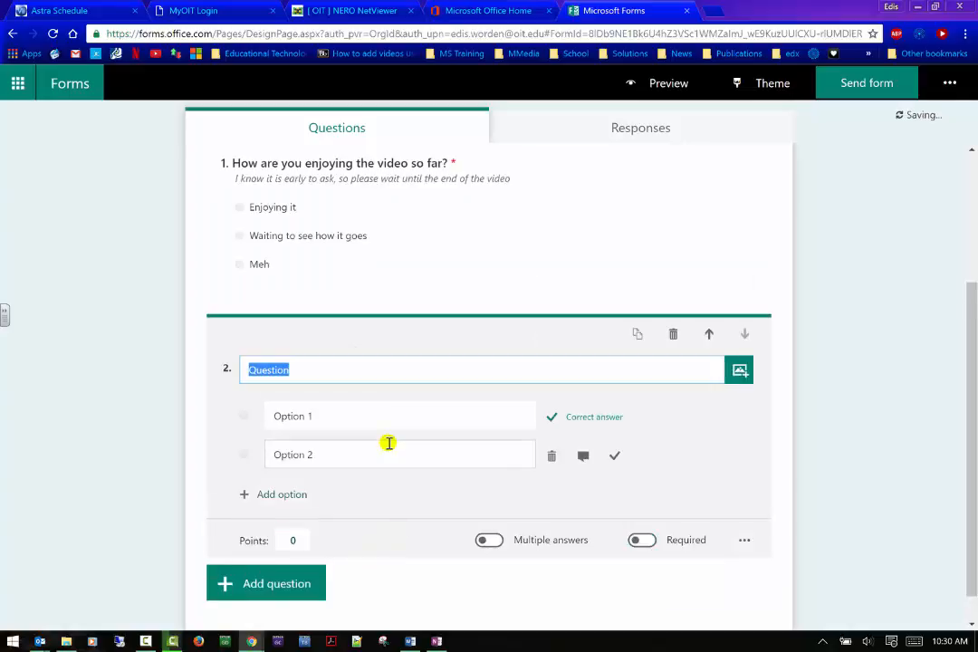
text(Is it snowin)
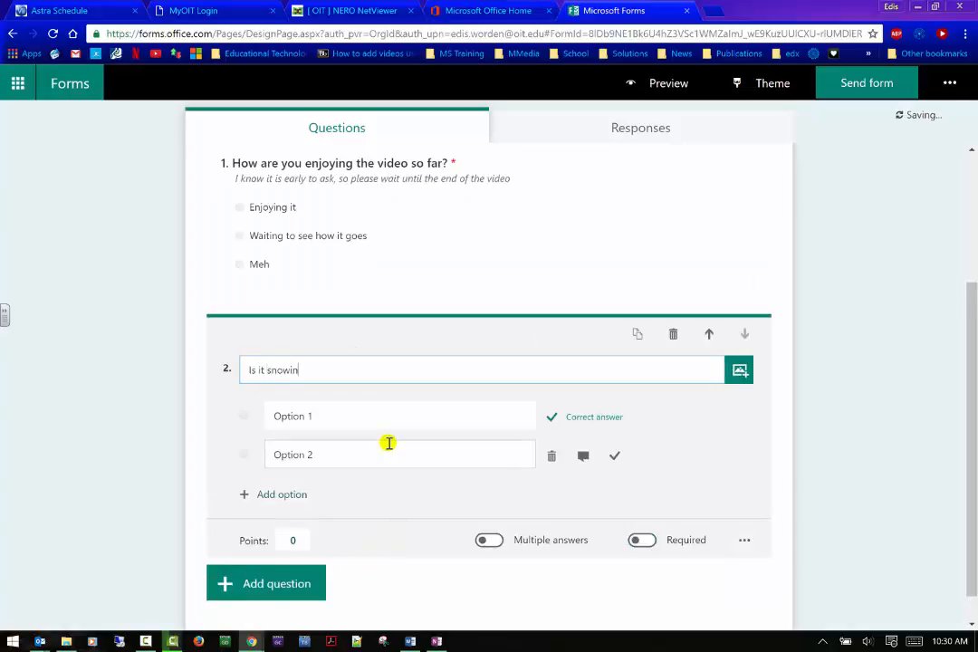
text(g out?)
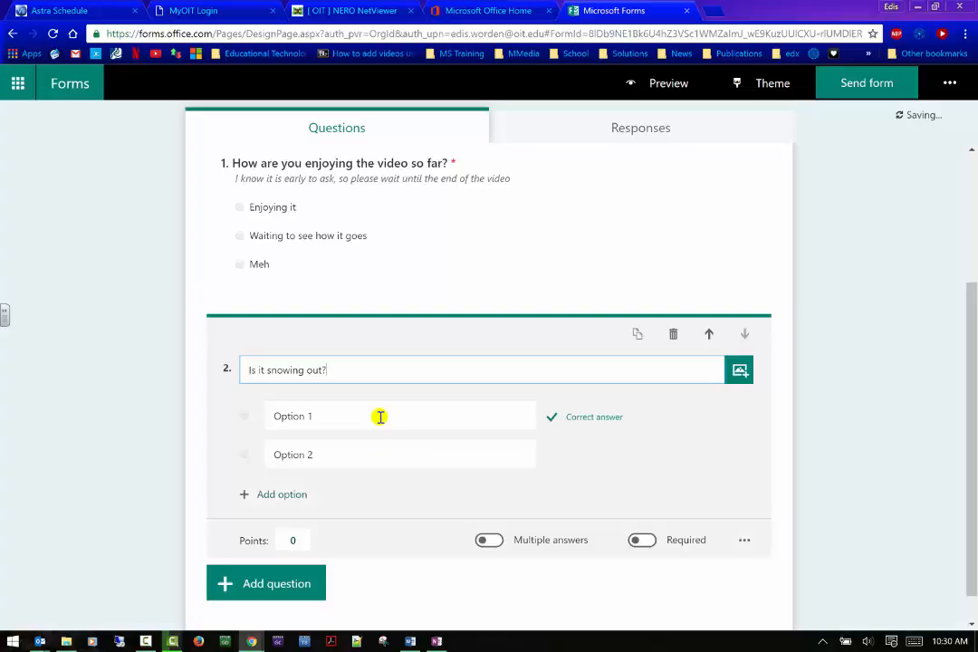
click(380, 416)
text(Yes)
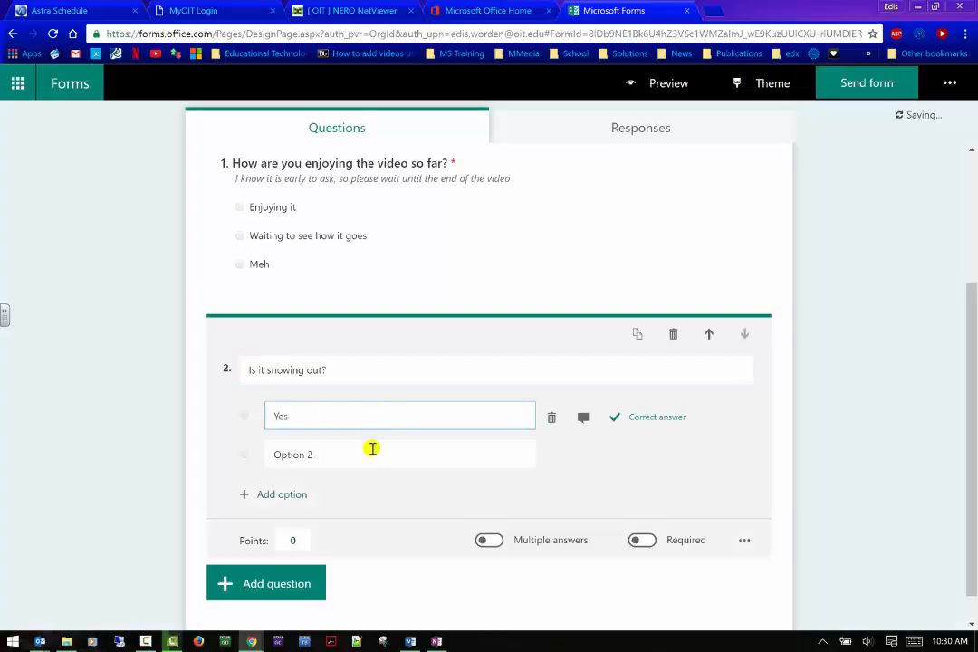
click(365, 458)
text(No)
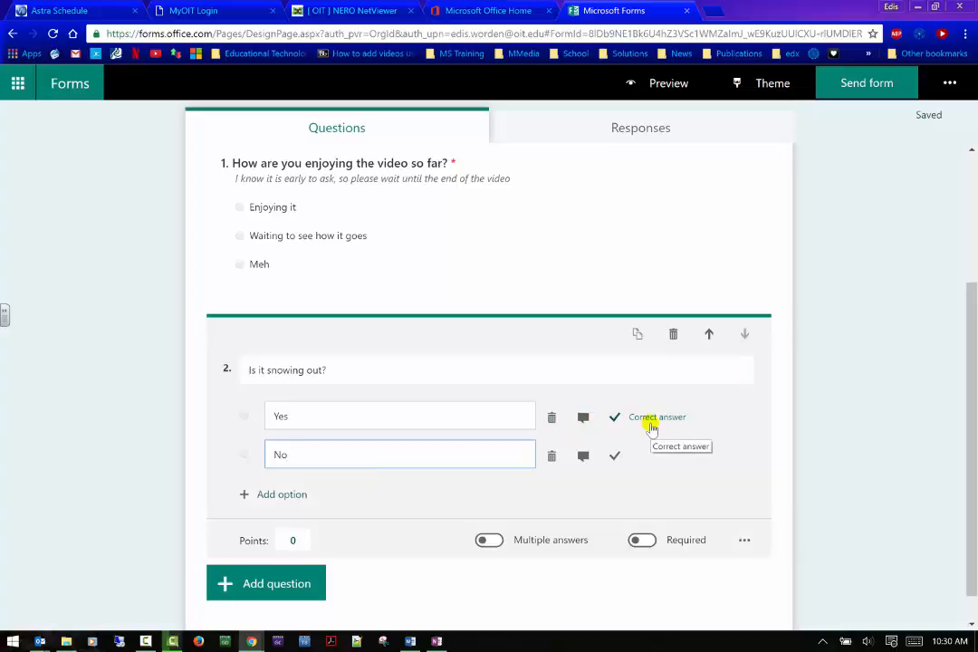
Mark "No" as the correct answer and give it the respondent message "It isn't supposed to snow today. Check outside again,"
click(616, 456)
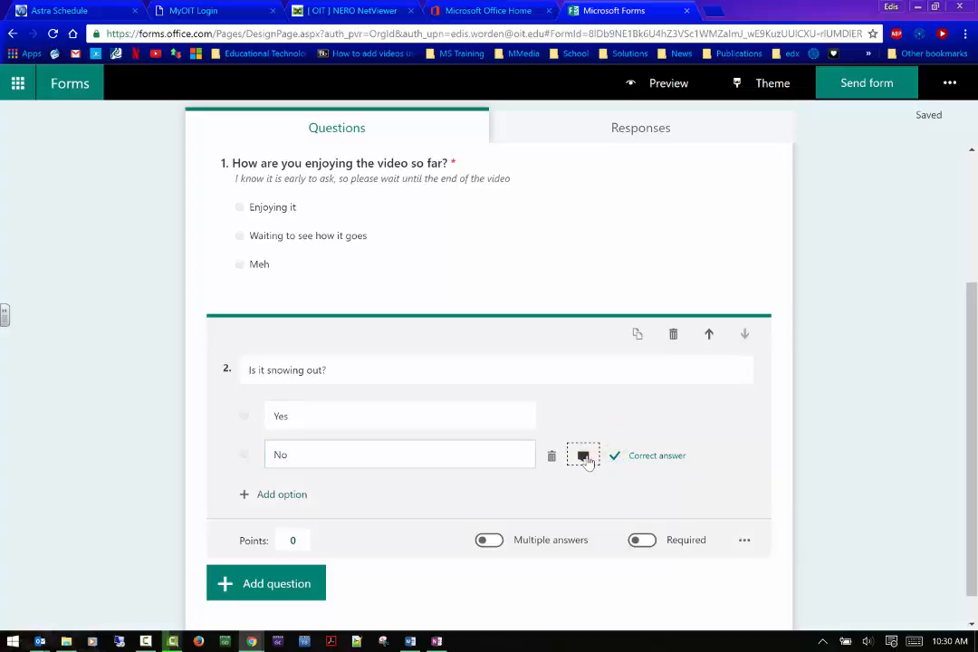
click(584, 457)
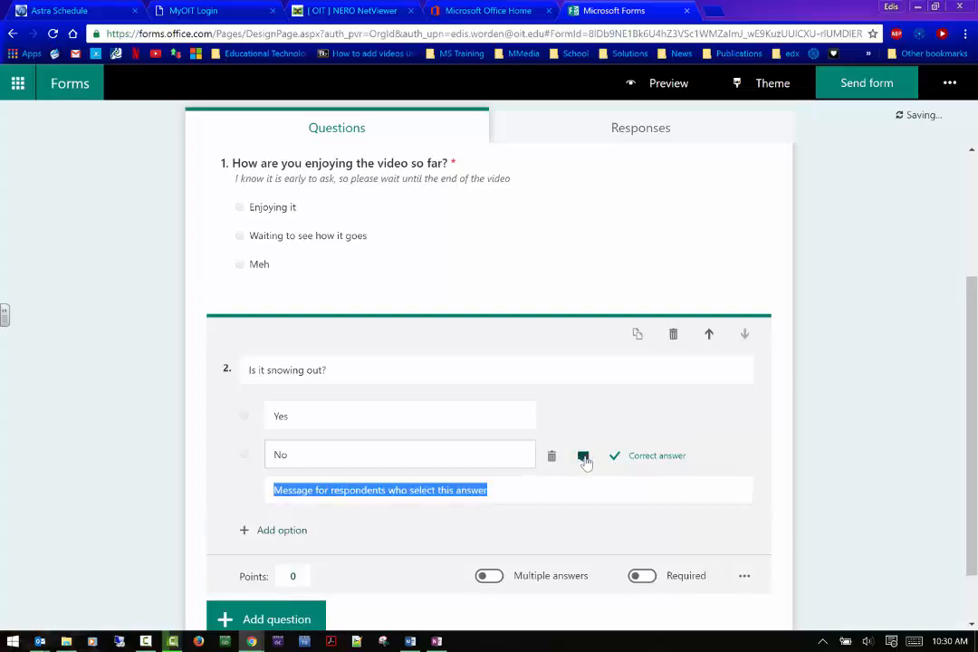
click(505, 501)
text(It isn't supposed to snow today)
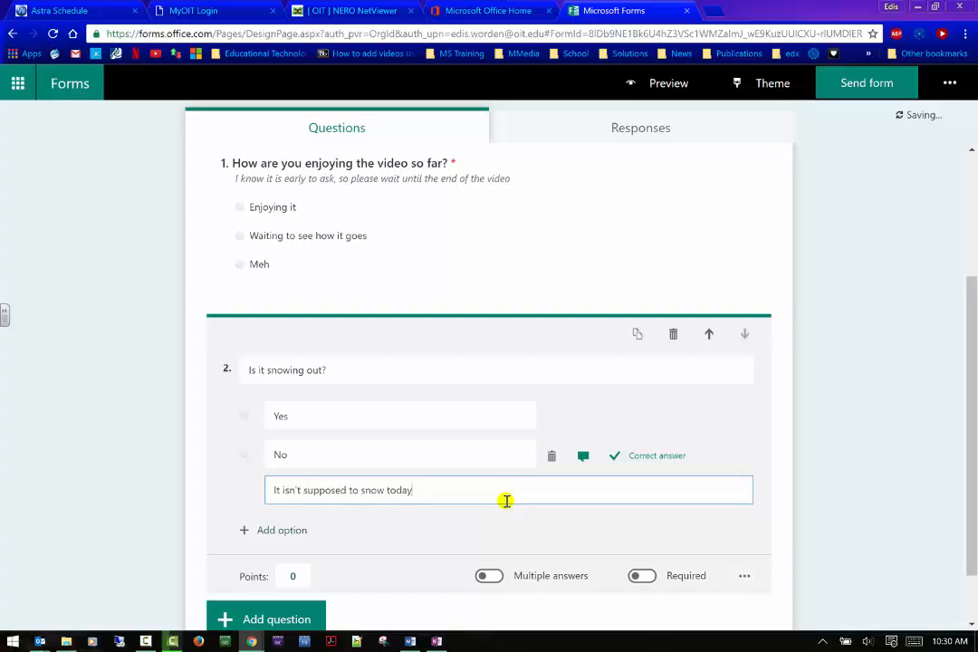
text(Check outside again,)
Add a third answer option "No, but it may soon." to question 2 and make the question required
scroll(524, 460, down, 1)
click(243, 461)
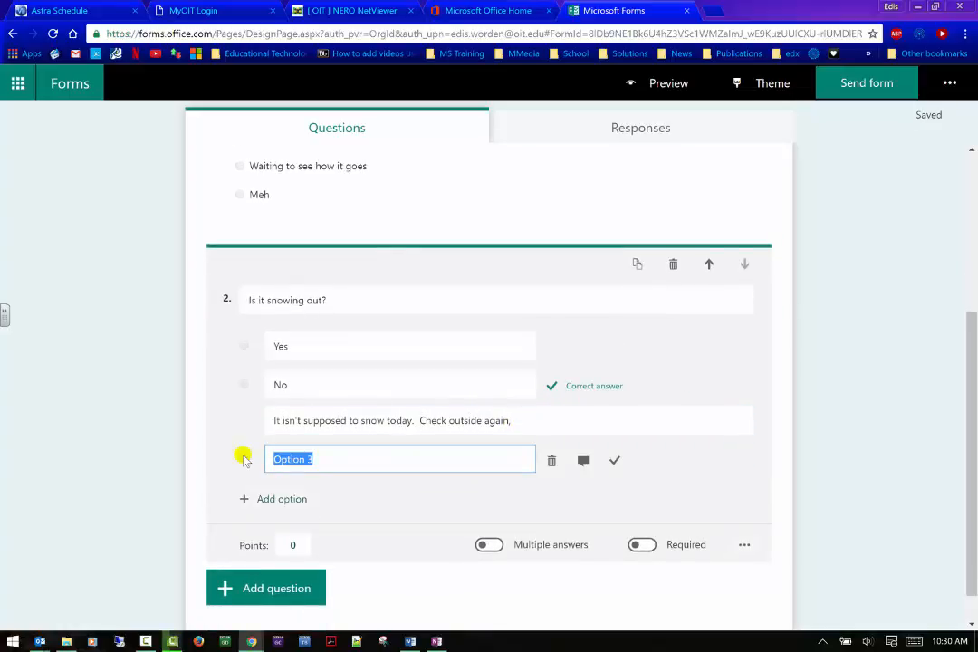
text(N)
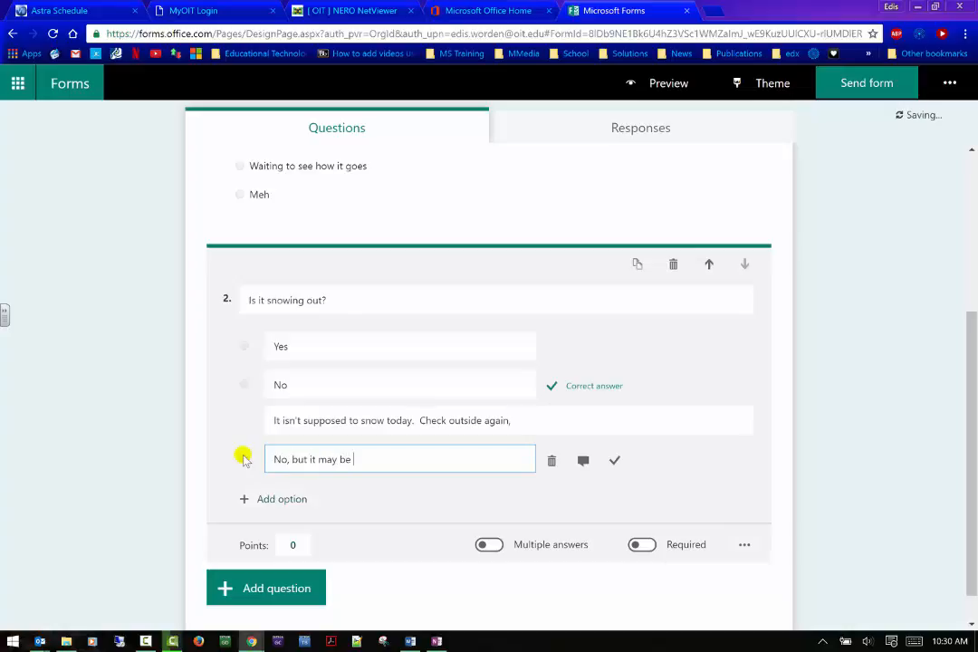
text(o, but it may soon.)
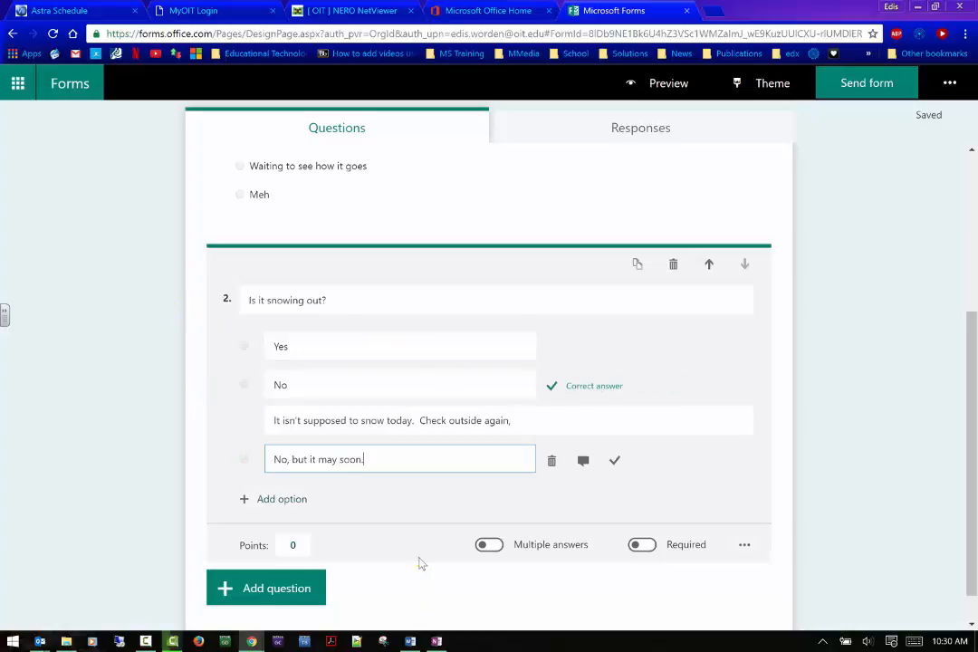
click(418, 557)
click(642, 546)
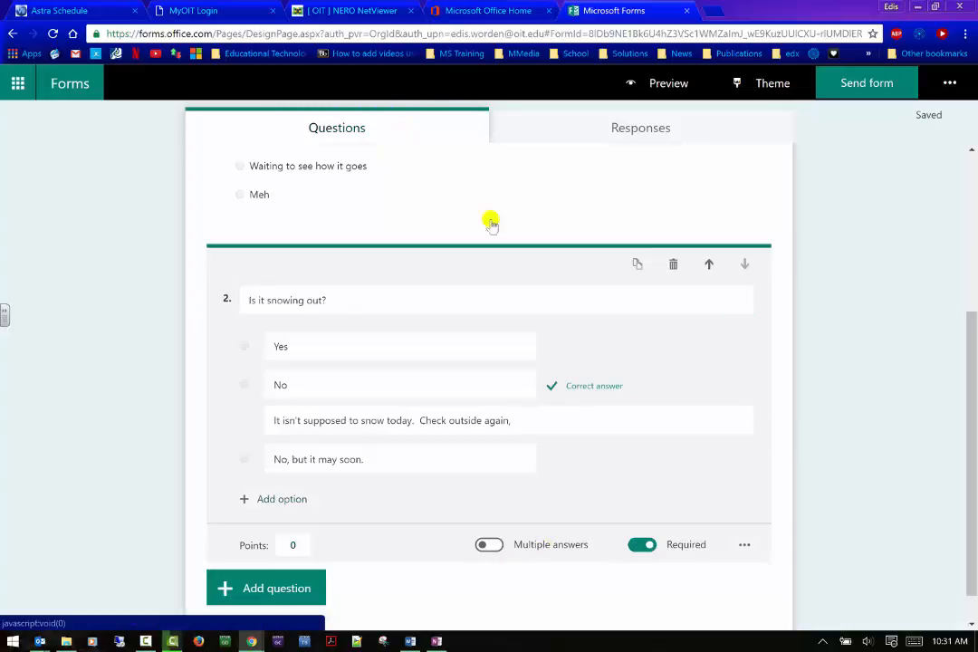
scroll(899, 542, down, 1)
click(744, 506)
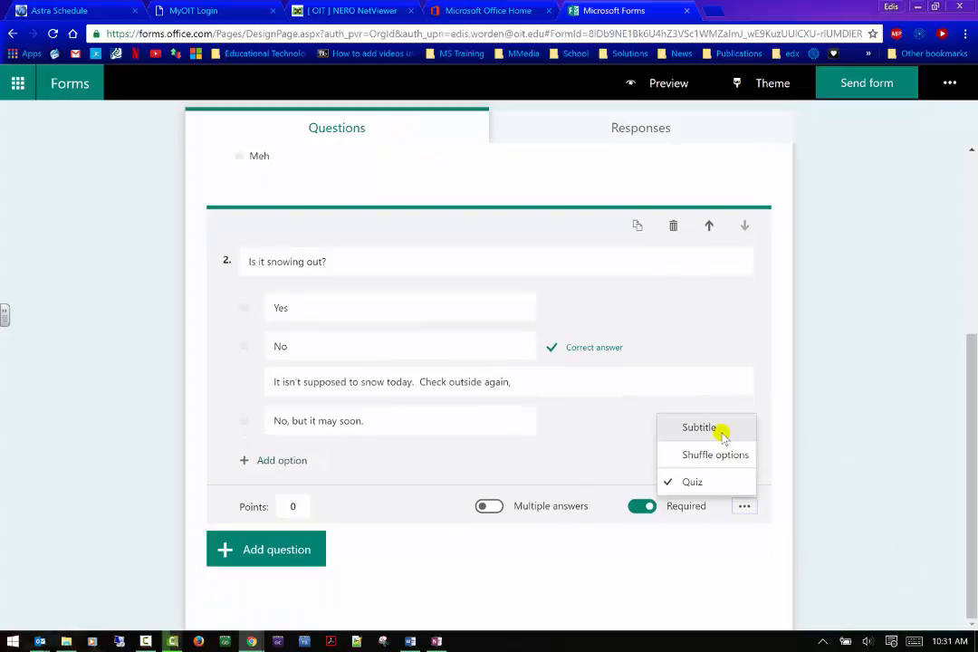
Add a text question that asks "What do you do in the snow?"
click(247, 554)
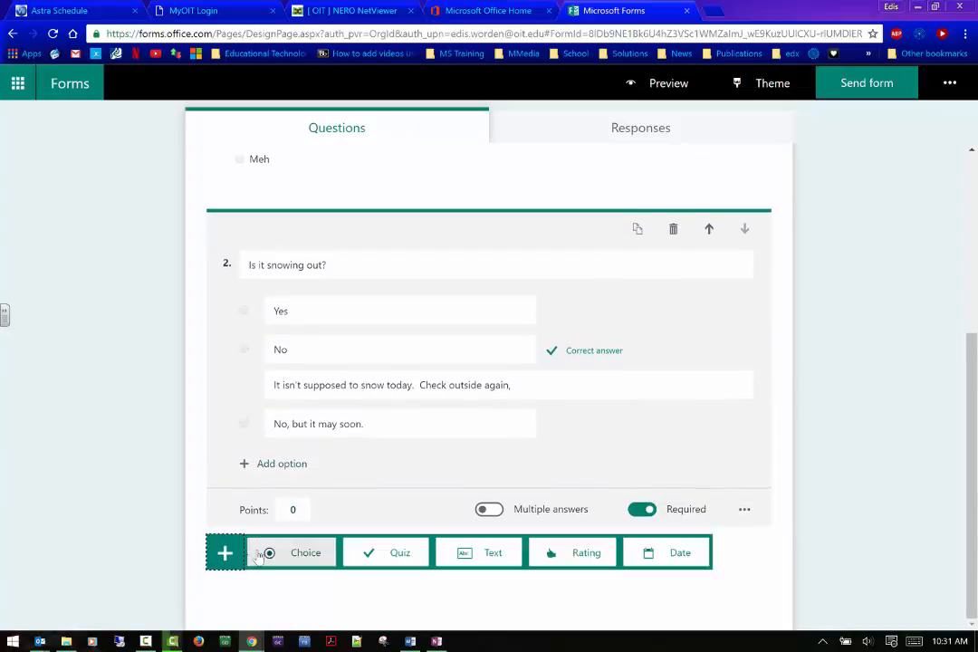
click(464, 554)
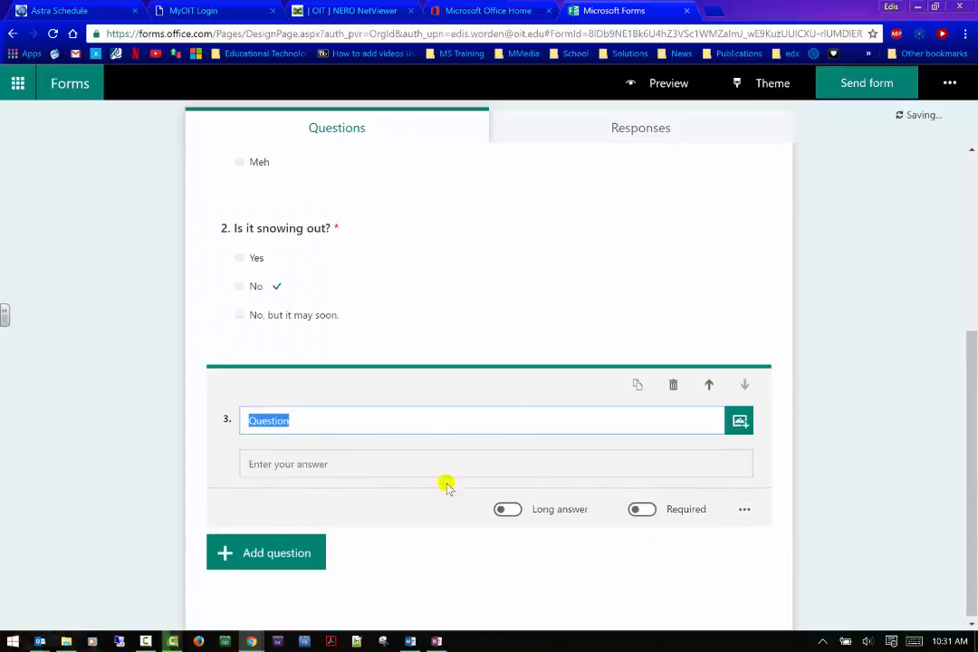
text(Wh)
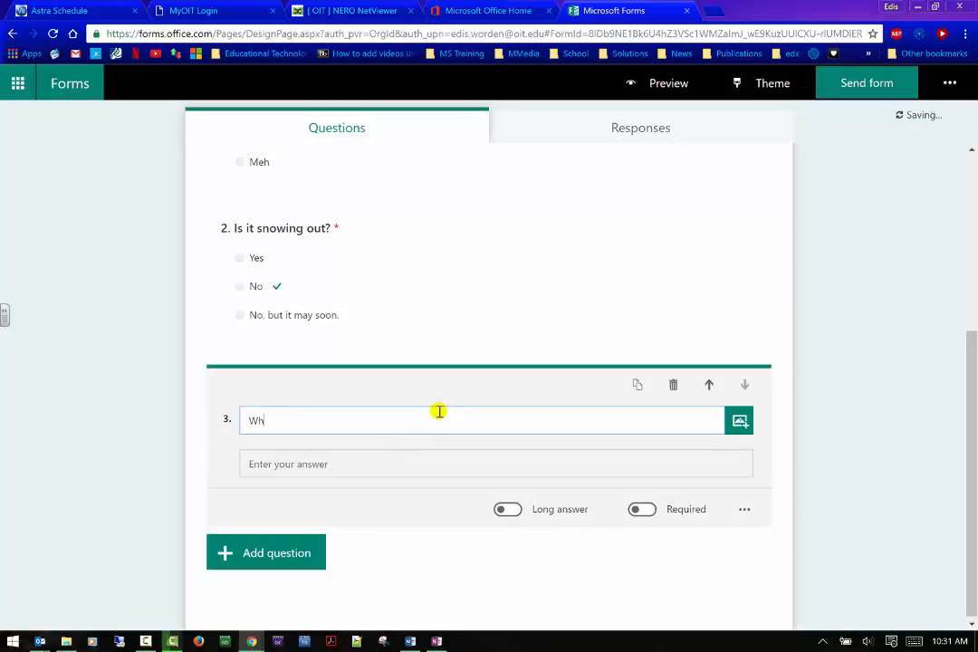
text(at do you do in the snow?)
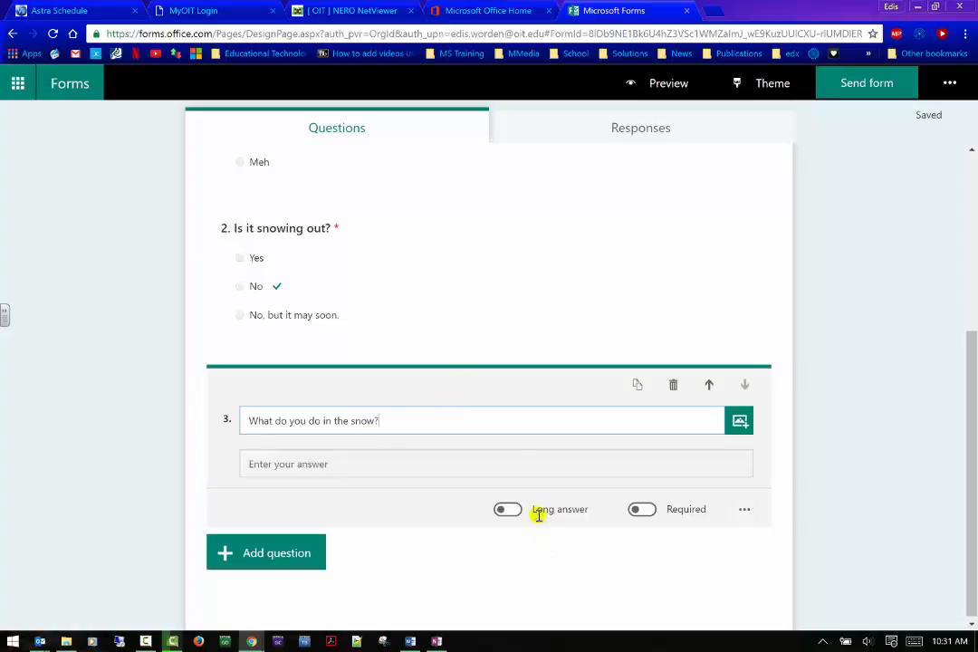
Try the long answer setting on question 3, turn it back off, and make the question required
click(426, 469)
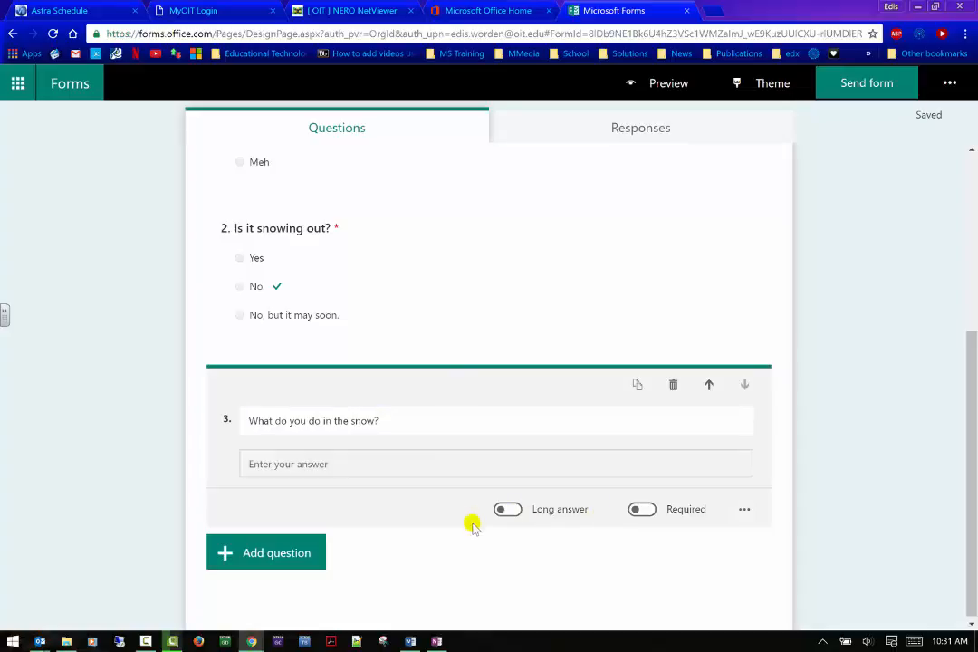
click(509, 511)
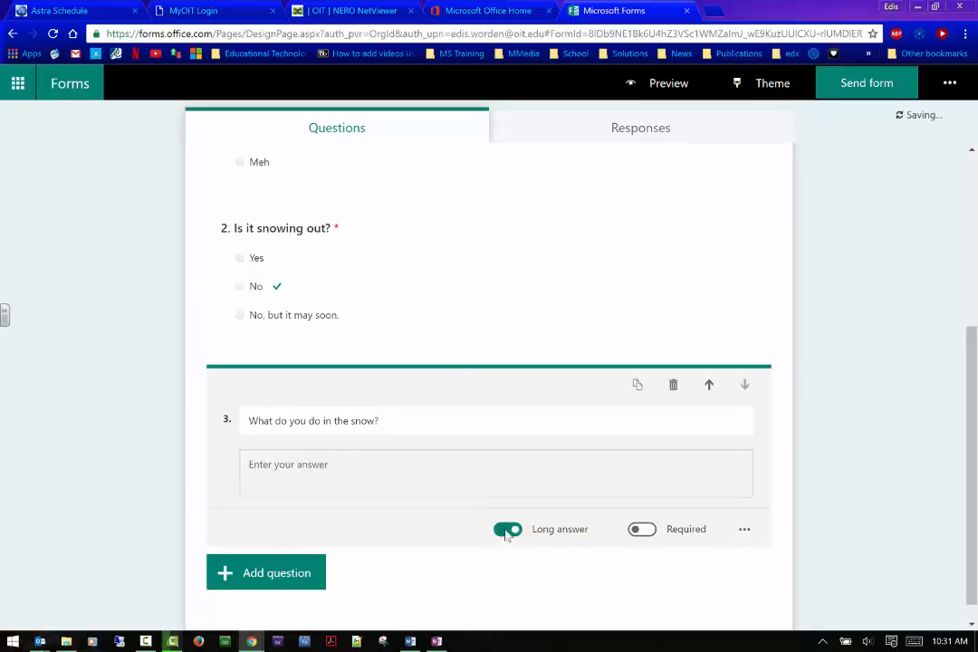
click(505, 530)
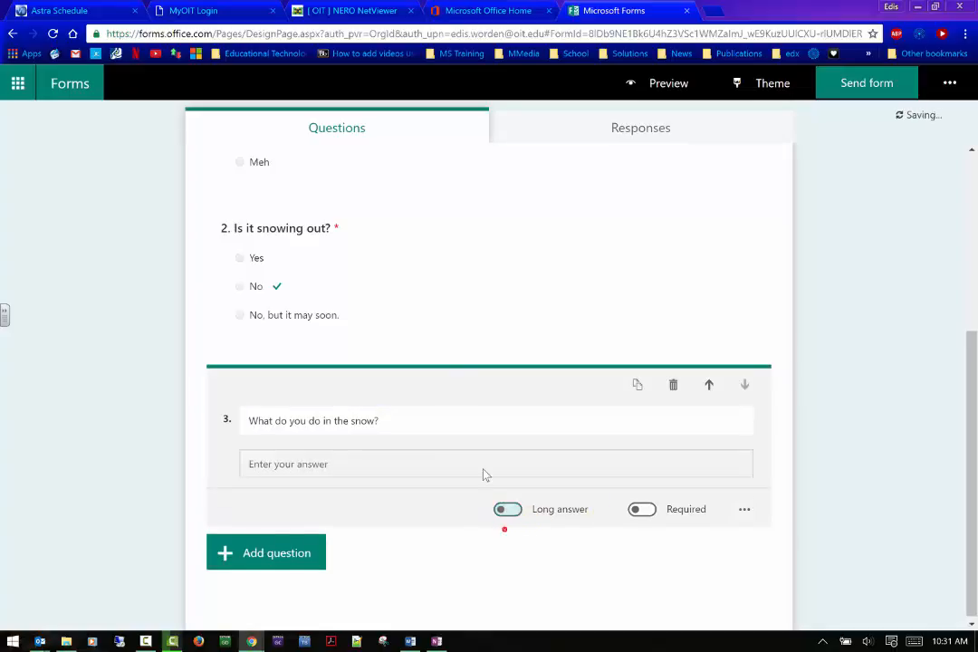
click(645, 510)
Add the subtitle "examples: ski, snowboard, sit at home under a blacket" to question 3
click(747, 509)
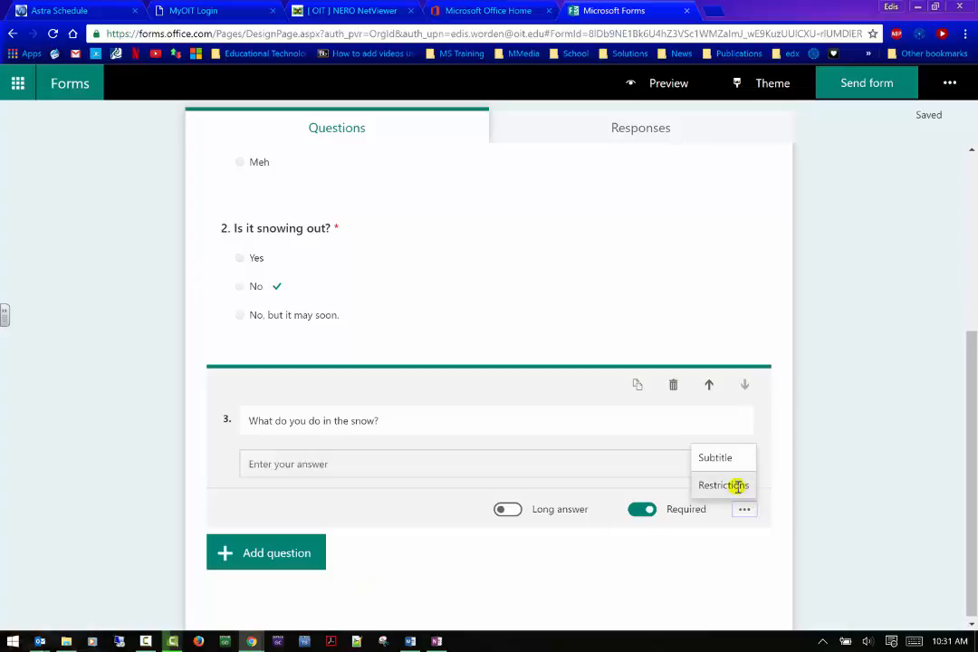
click(741, 459)
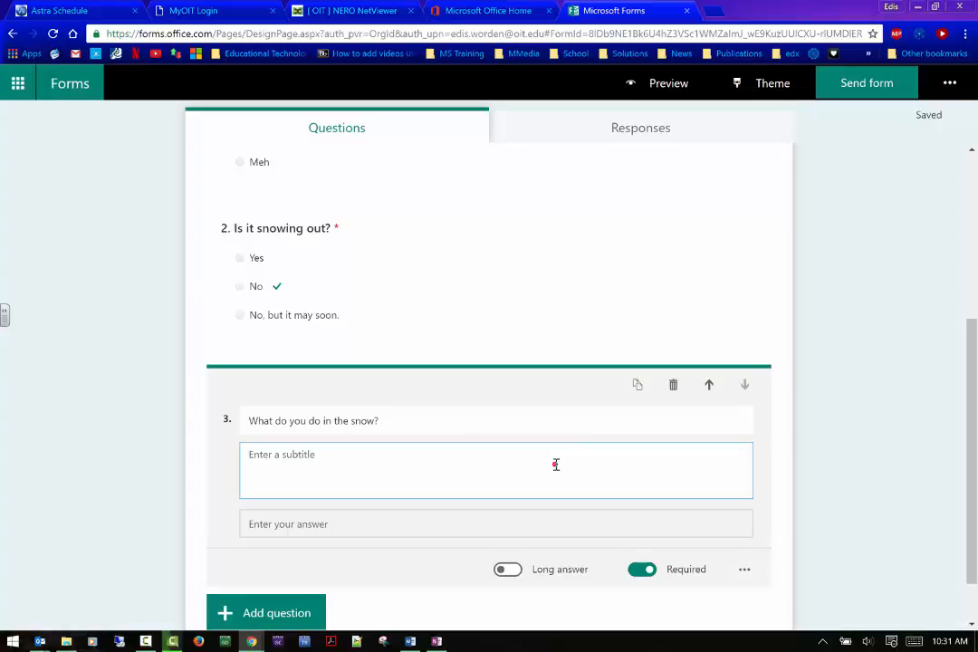
text(examples: ski, snowboard, sita)
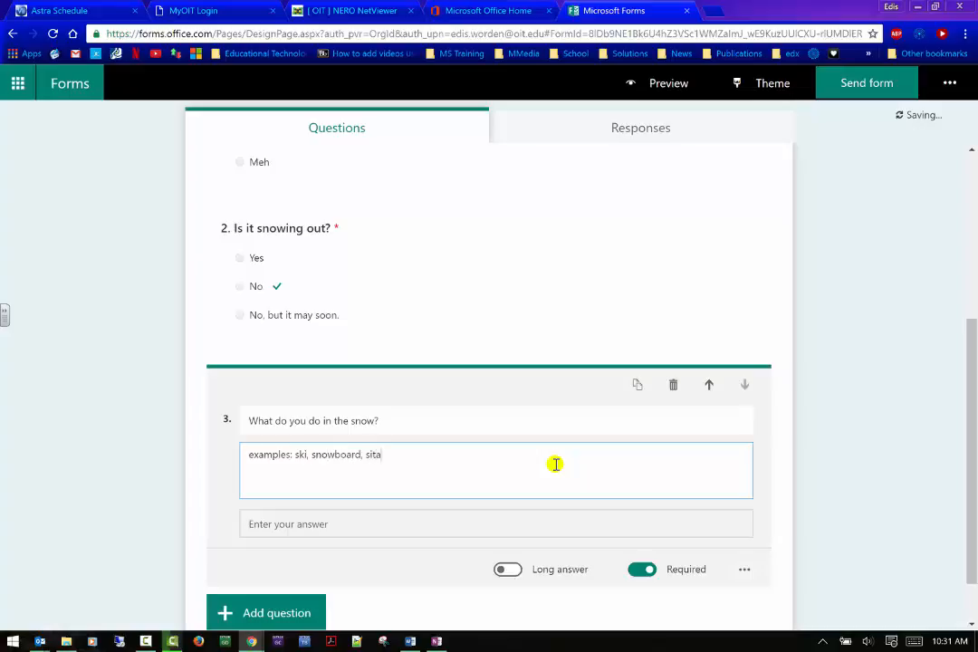
key(BackSpace)
key(BackSpace)
text(at home under a blacket)
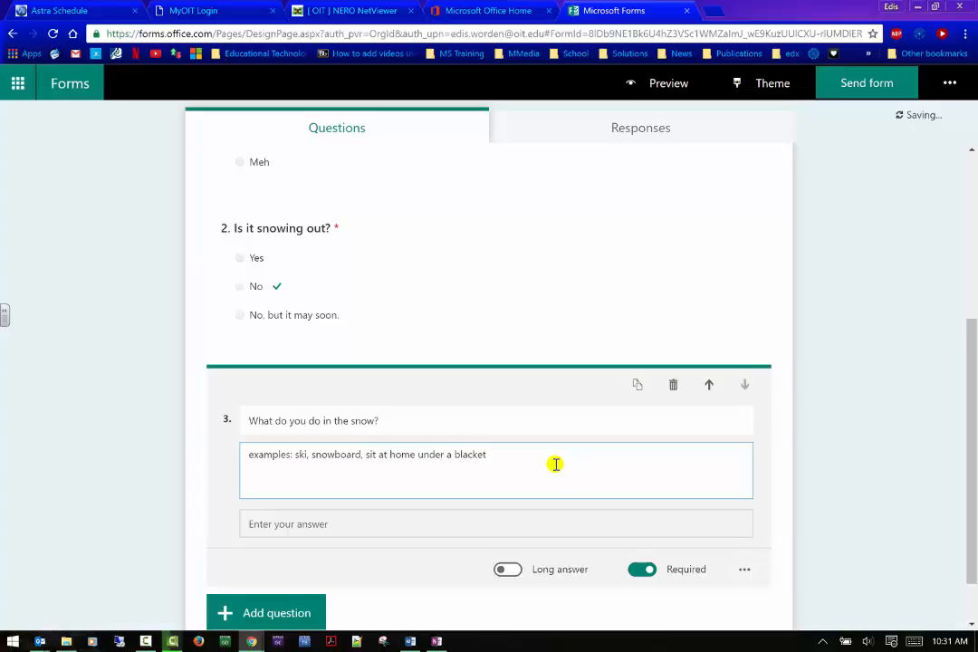
Correct the spelling in question 3's subtitle so that it ends with "sit at home under a blanket"
key(BackSpace)
key(BackSpace)
key(BackSpace)
Add a rating question that asks "How much do you like snow?"
scroll(373, 524, down, 1)
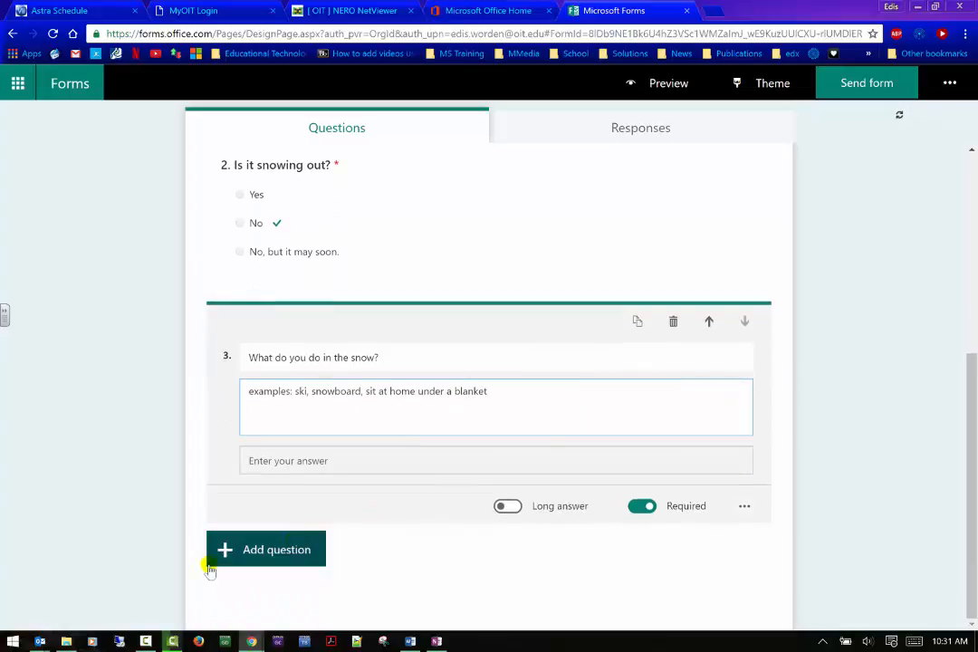
click(240, 561)
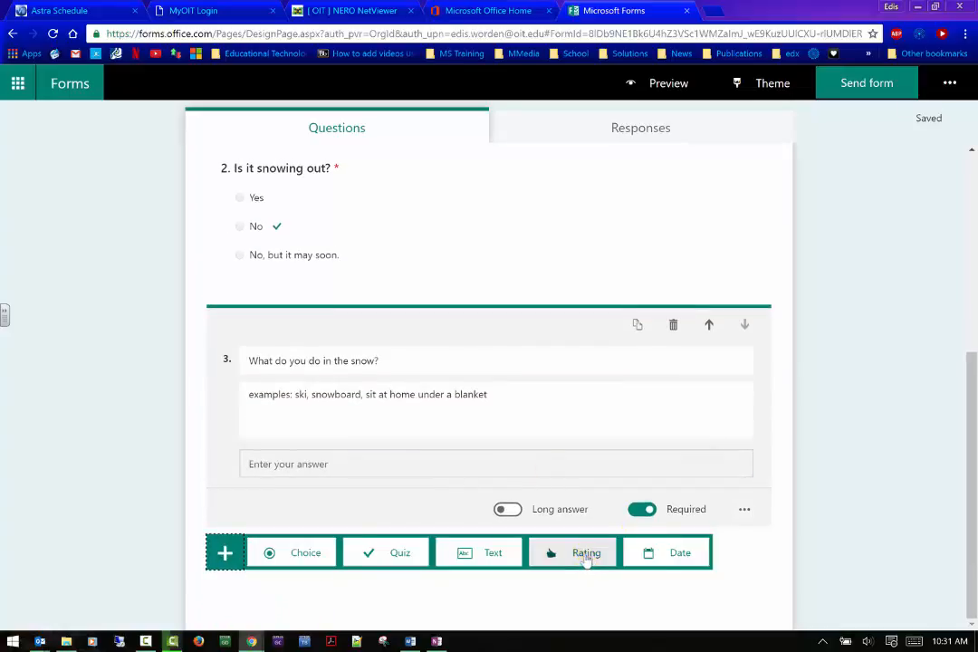
click(568, 555)
text(S)
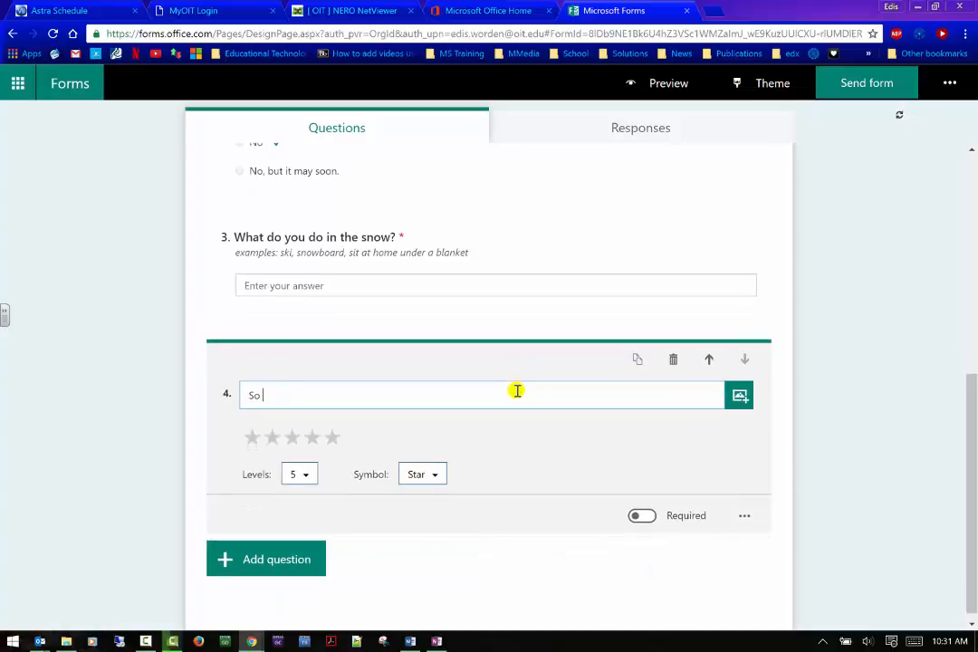
text(o)
key(BackSpace)
key(BackSpace)
key(BackSpace)
text(How much do yo)
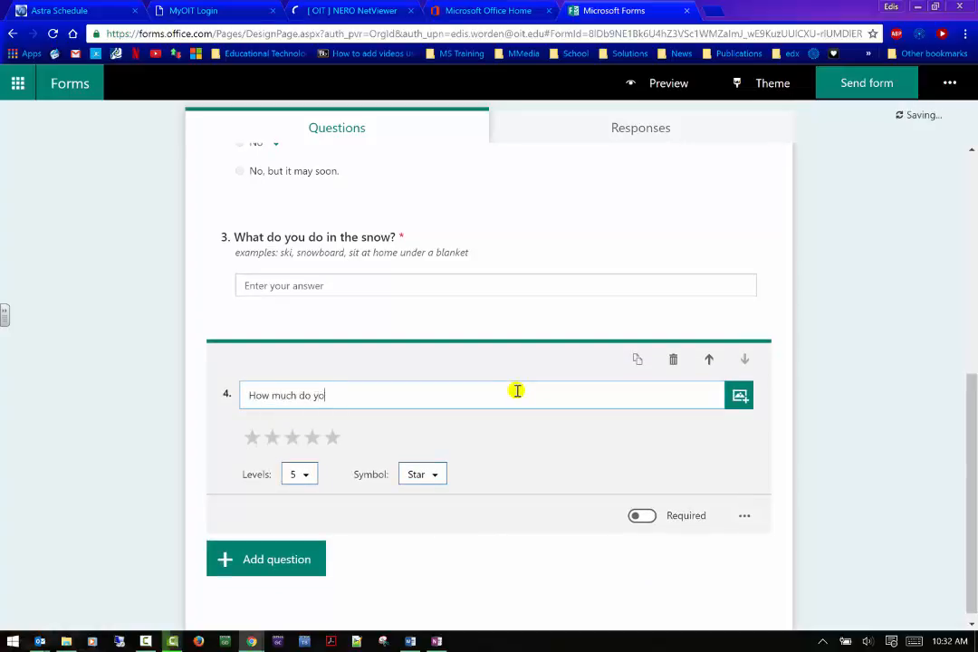
text(u like snow?)
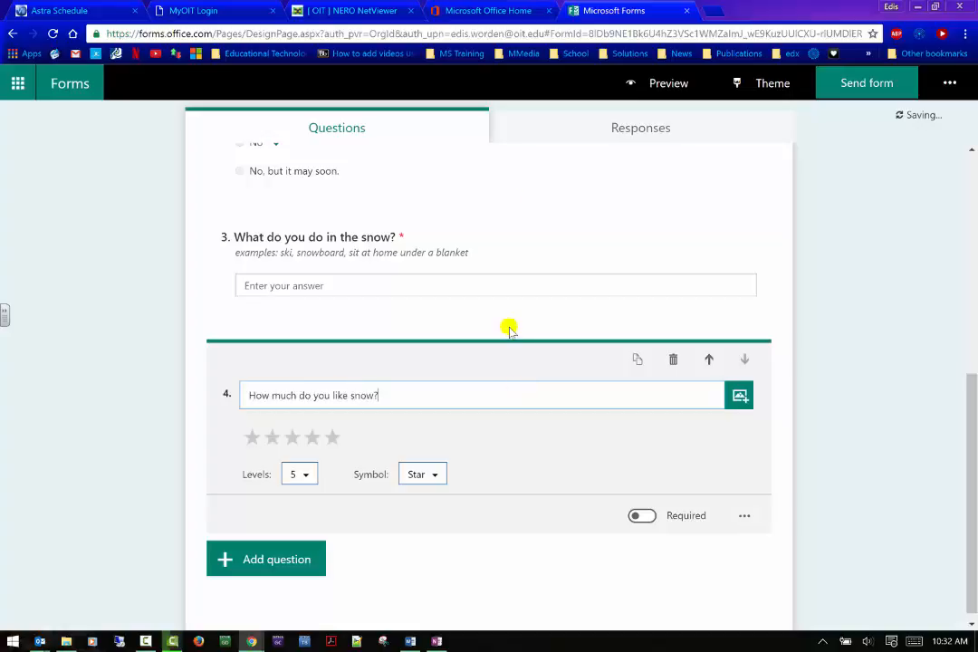
Set question 4's rating scale to 10 levels with the Number symbol
click(304, 474)
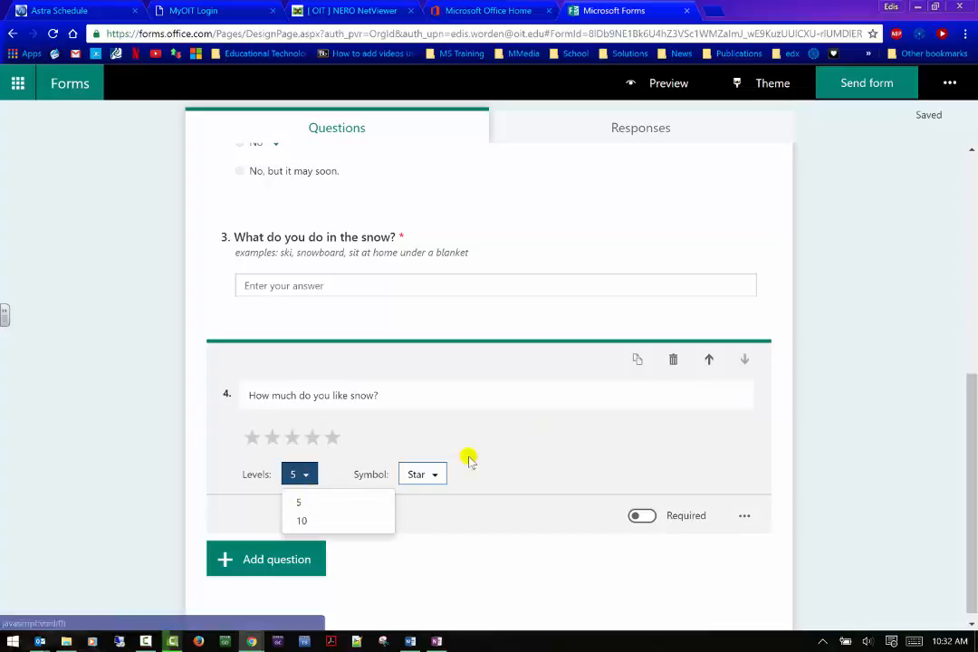
click(321, 517)
click(443, 480)
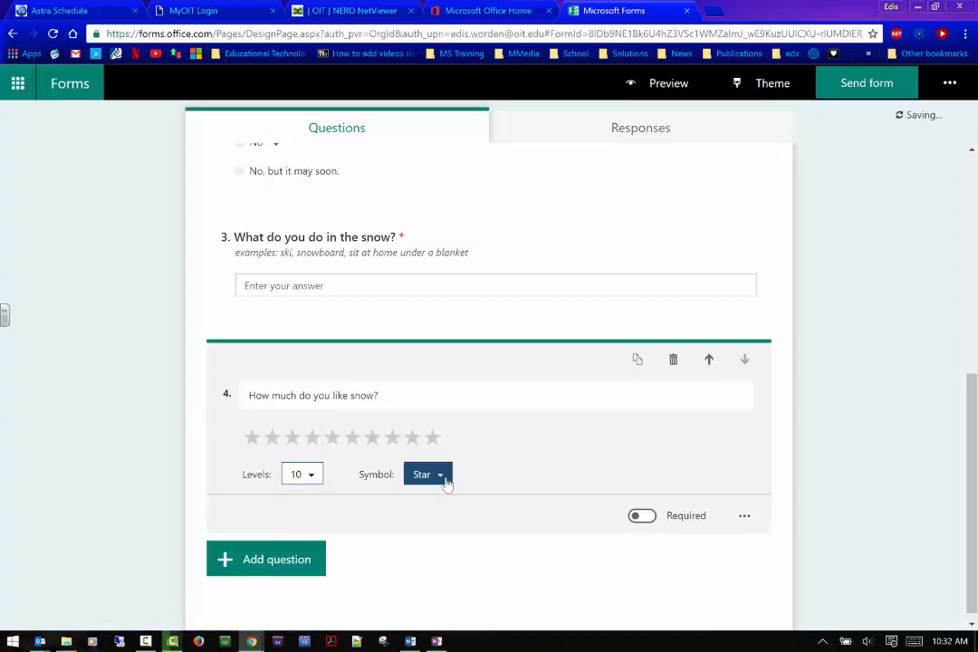
click(437, 503)
click(444, 480)
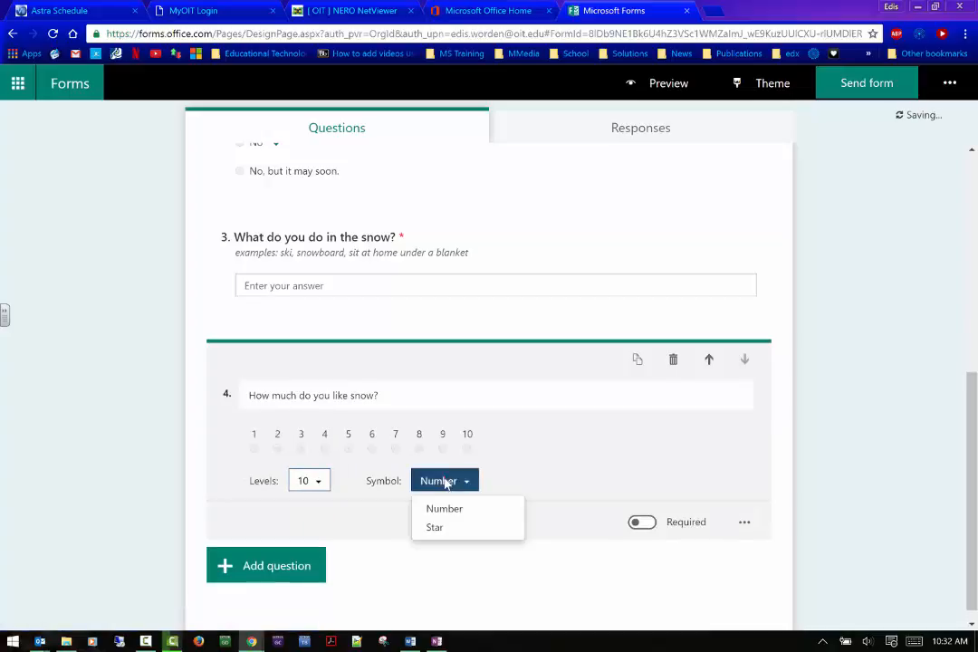
click(448, 509)
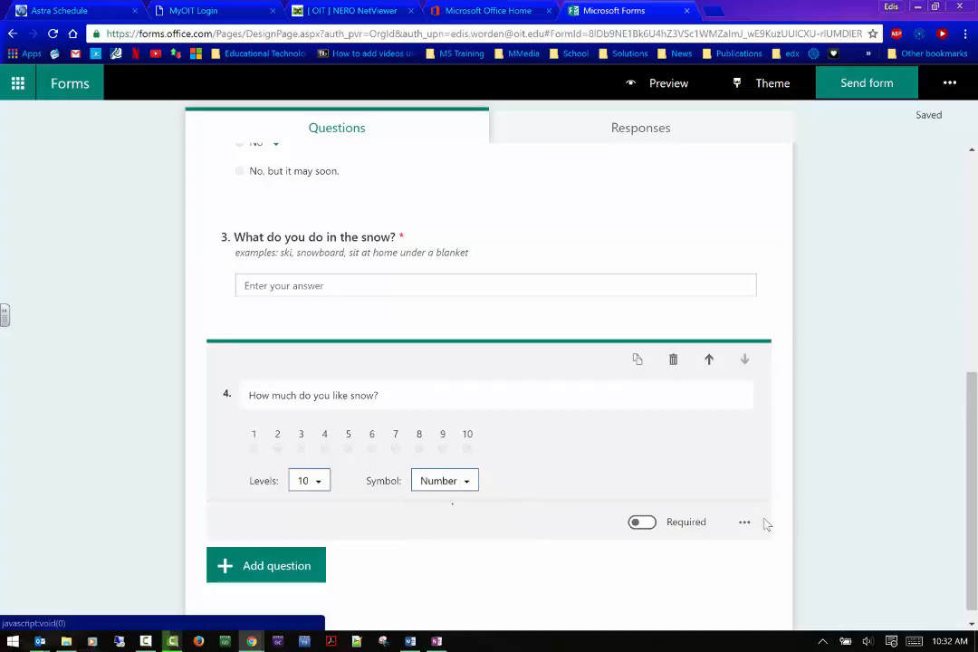
Add labels to question 4's rating scale: "Not very much" for 1 and "Love it!!!" for 10
click(744, 523)
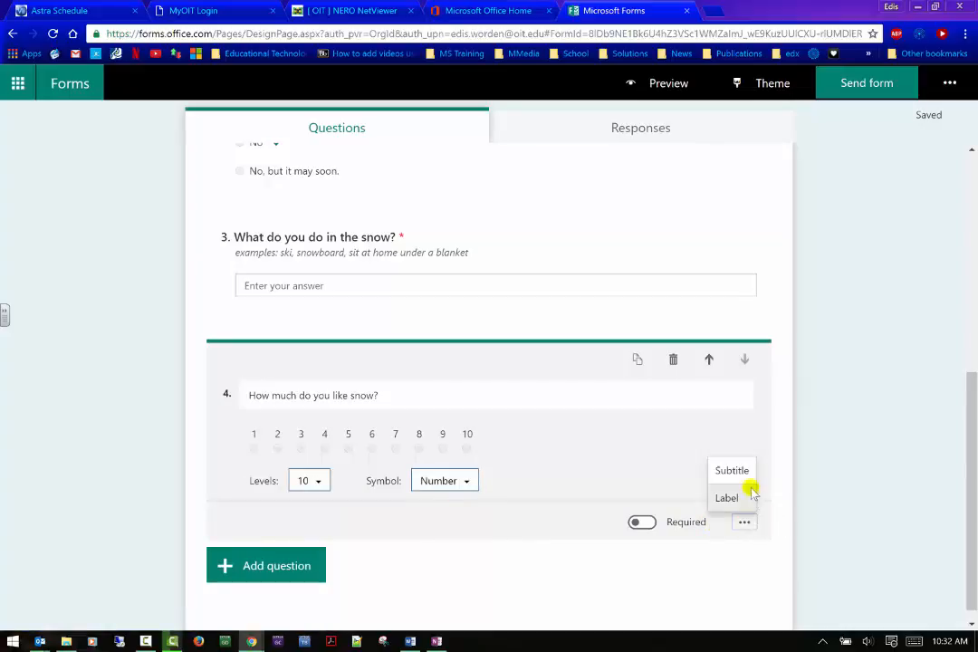
click(738, 491)
click(374, 524)
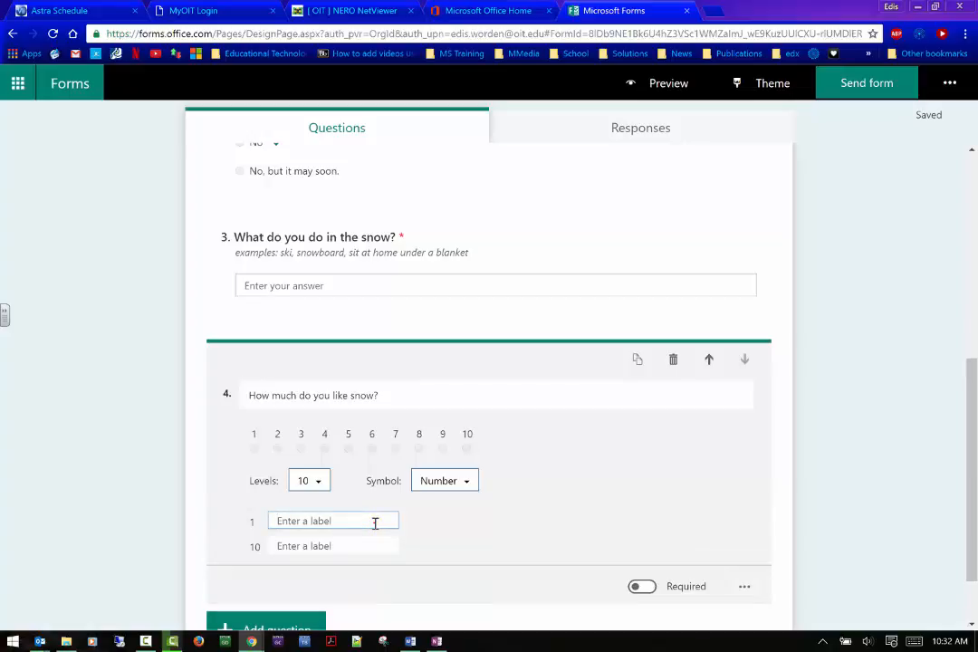
text(Not ver)
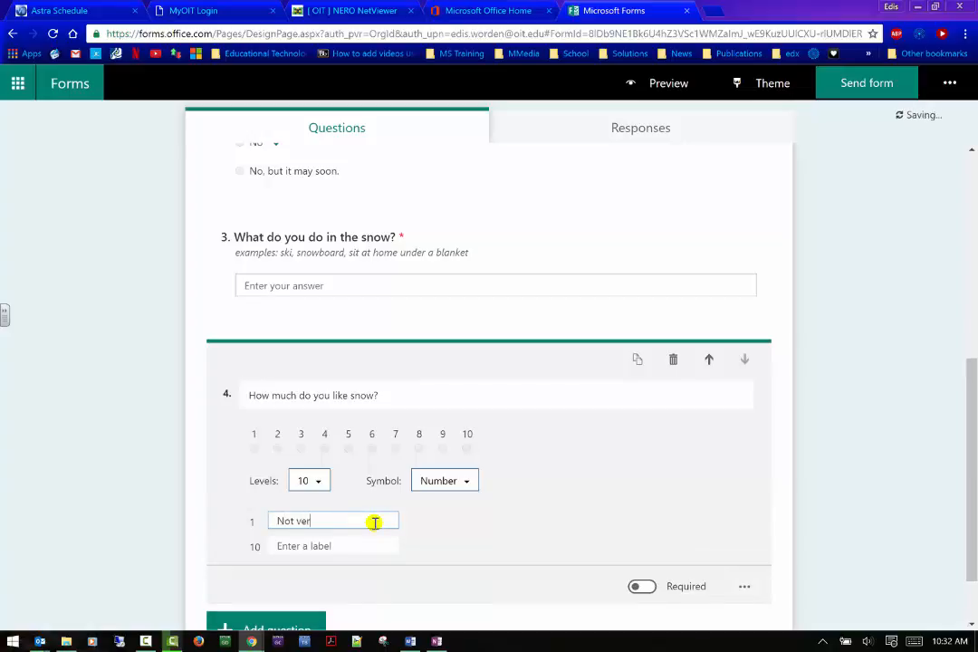
text(y much)
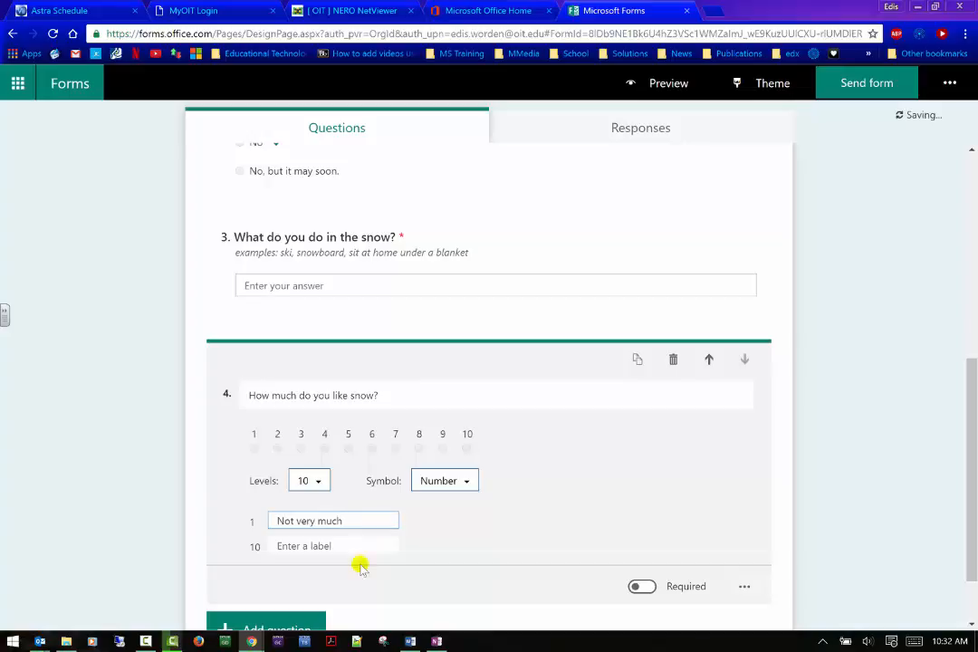
click(353, 542)
text(Love it!!!)
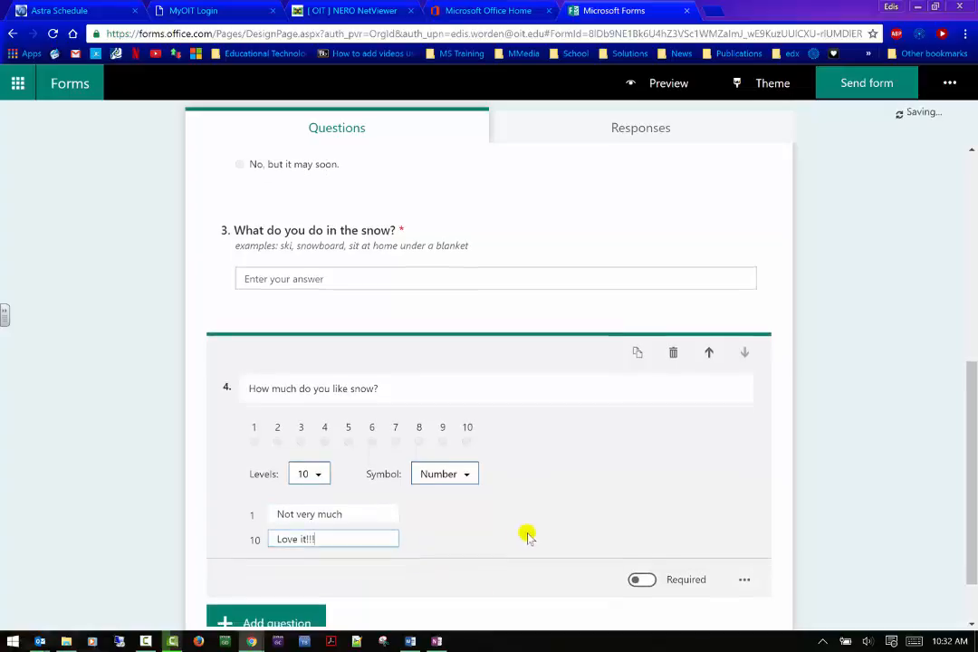
Make the rating question "How much do you like snow?" required
scroll(543, 516, down, 2)
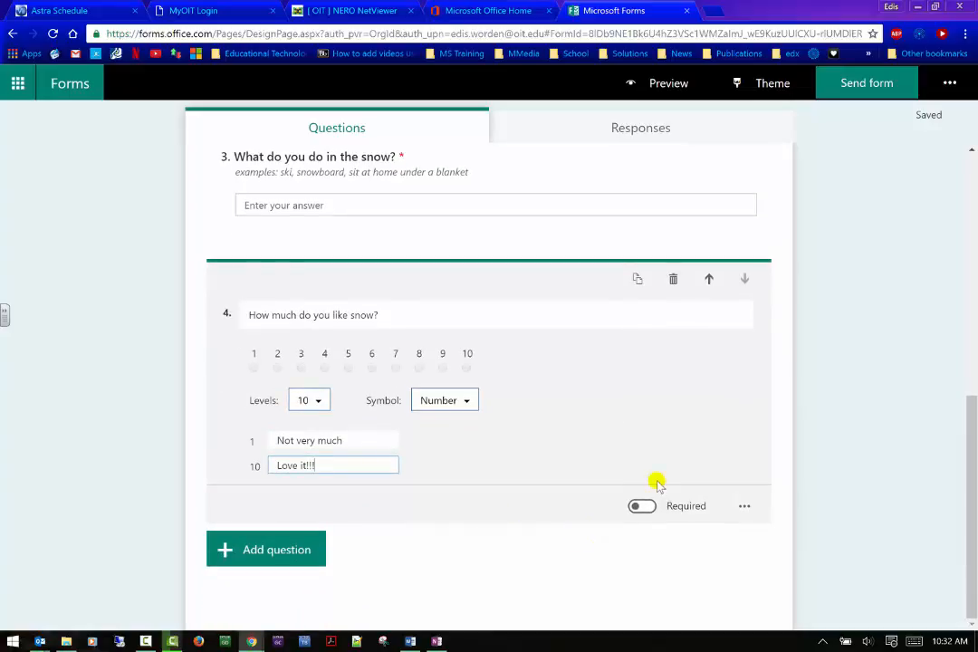
click(641, 506)
click(743, 506)
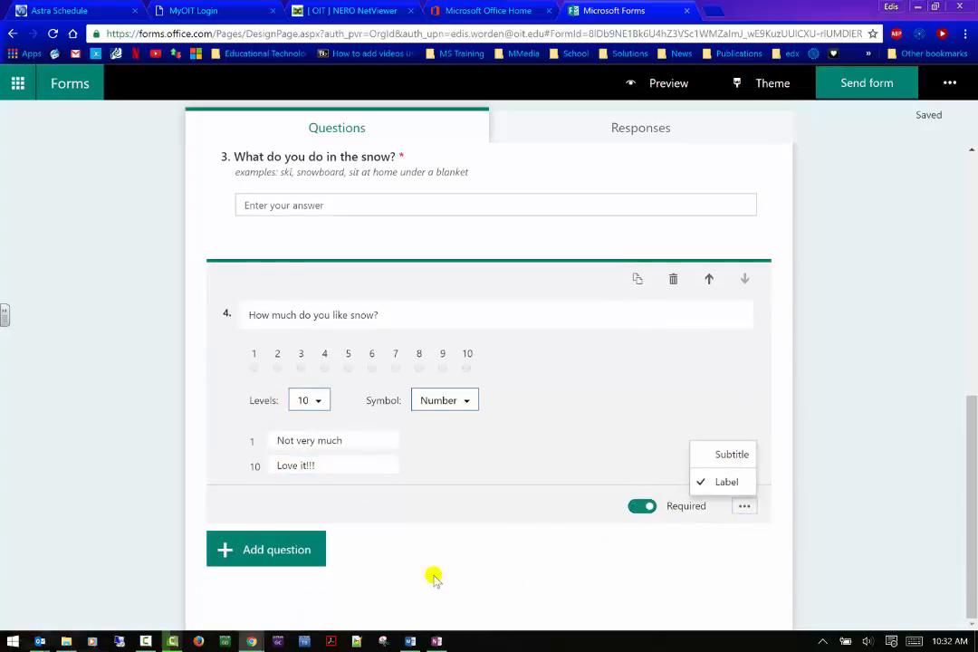
click(262, 561)
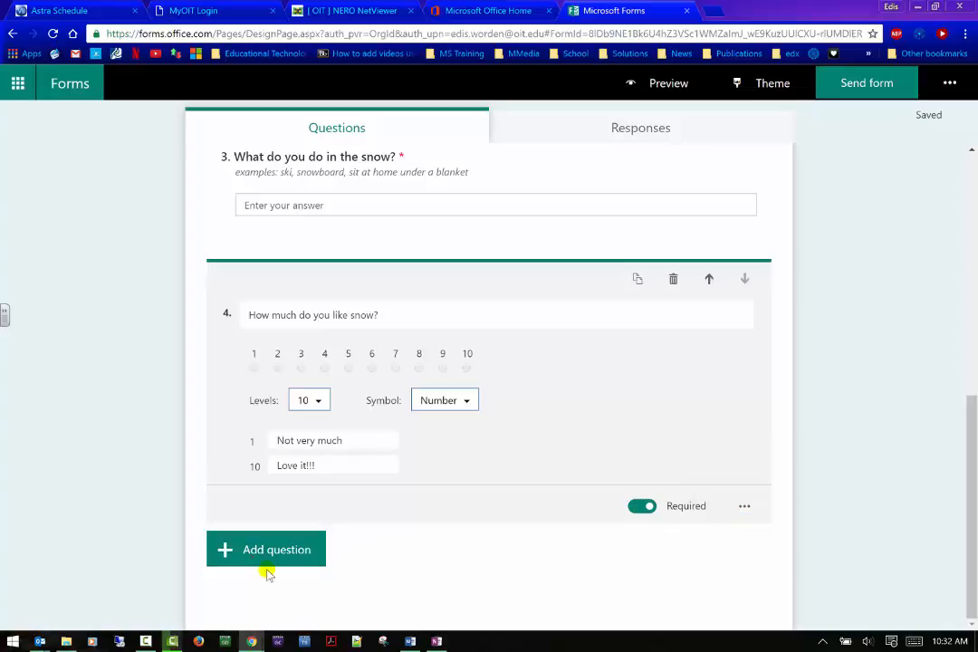
Add a date question that asks "What date is the winter solstice?" and make it required
click(267, 562)
click(649, 553)
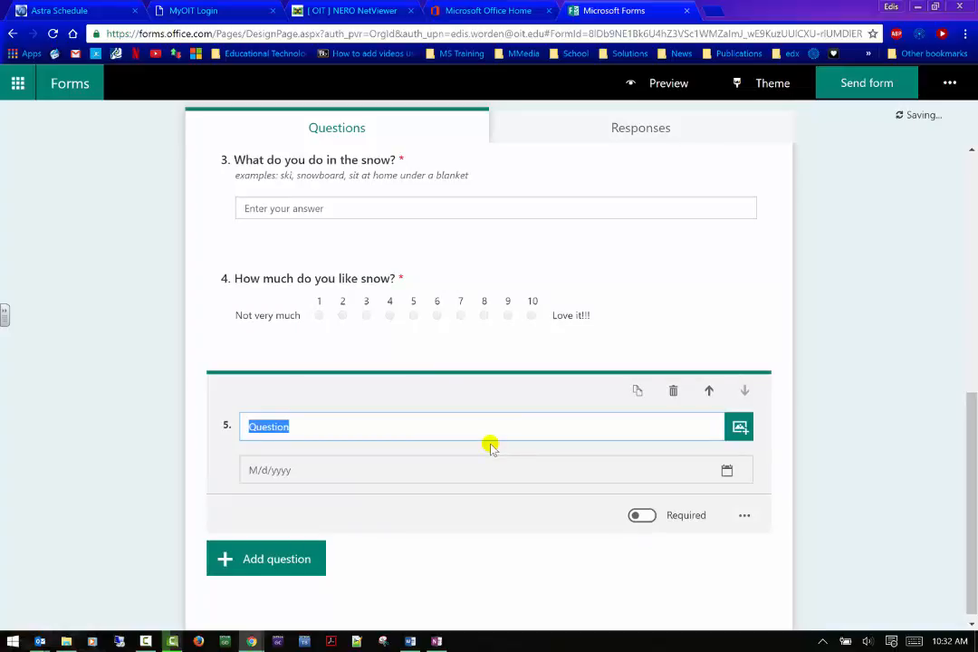
text(What date is)
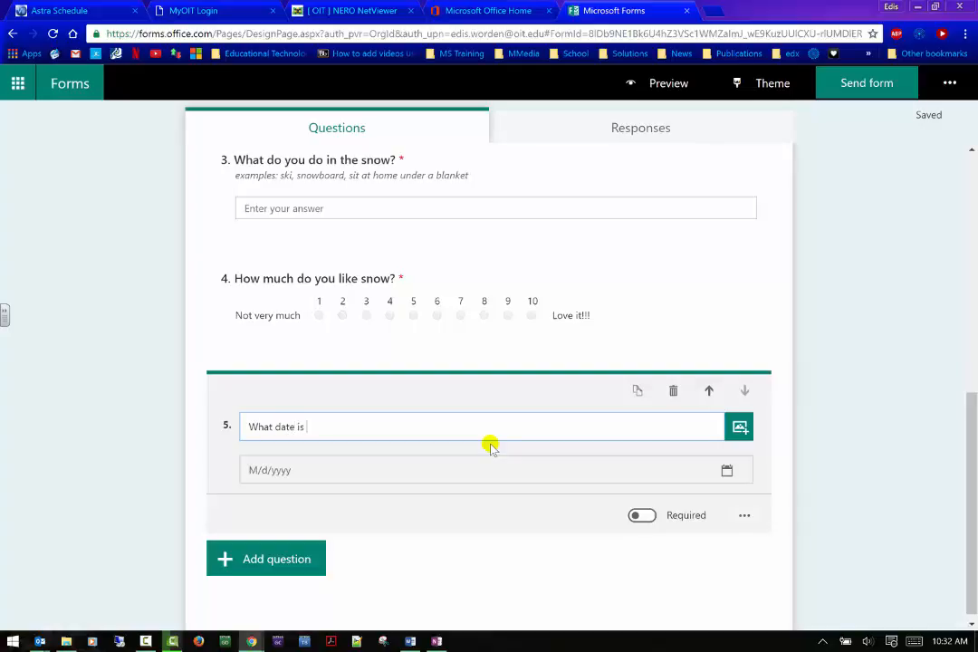
text(the winter sol)
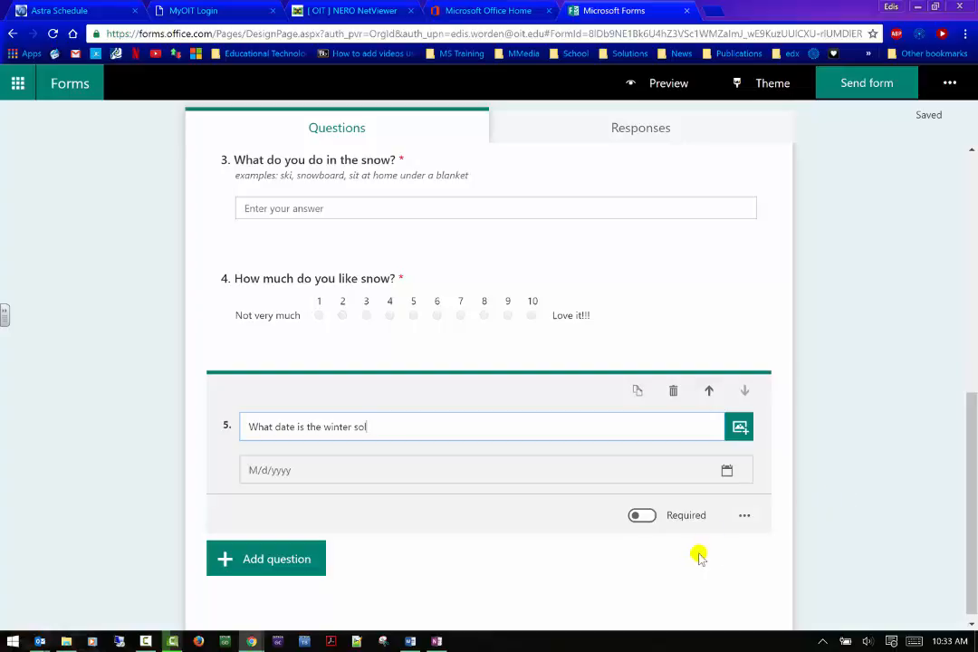
text(stice?)
click(499, 469)
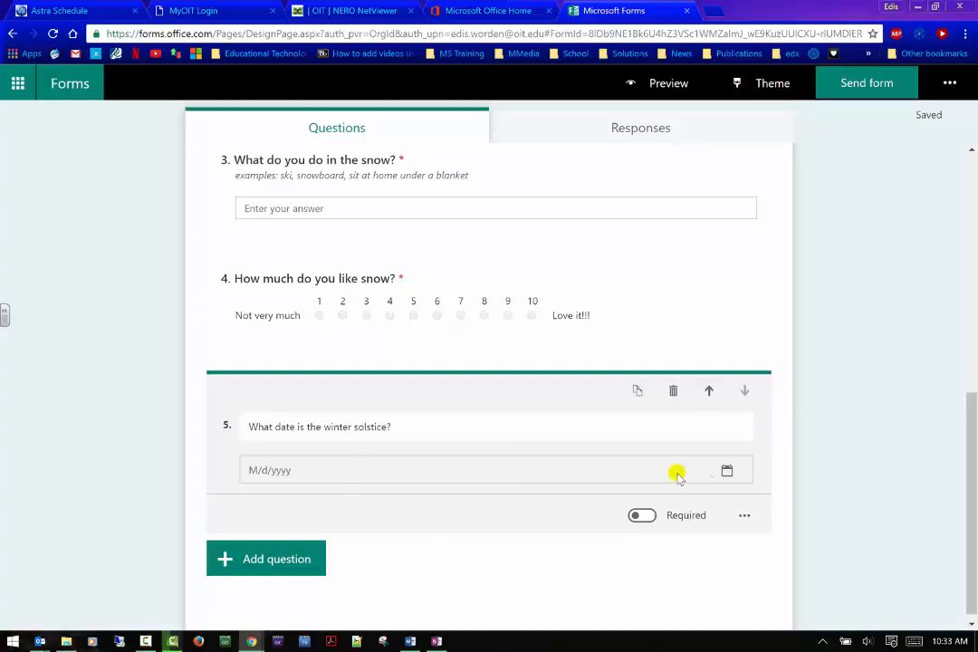
scroll(770, 512, down, 1)
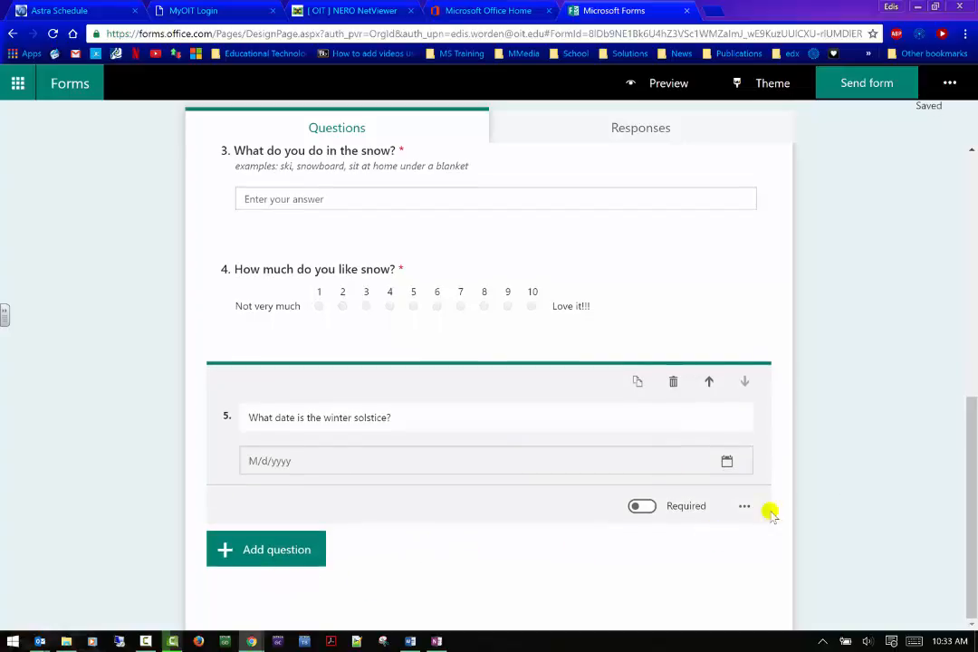
click(646, 509)
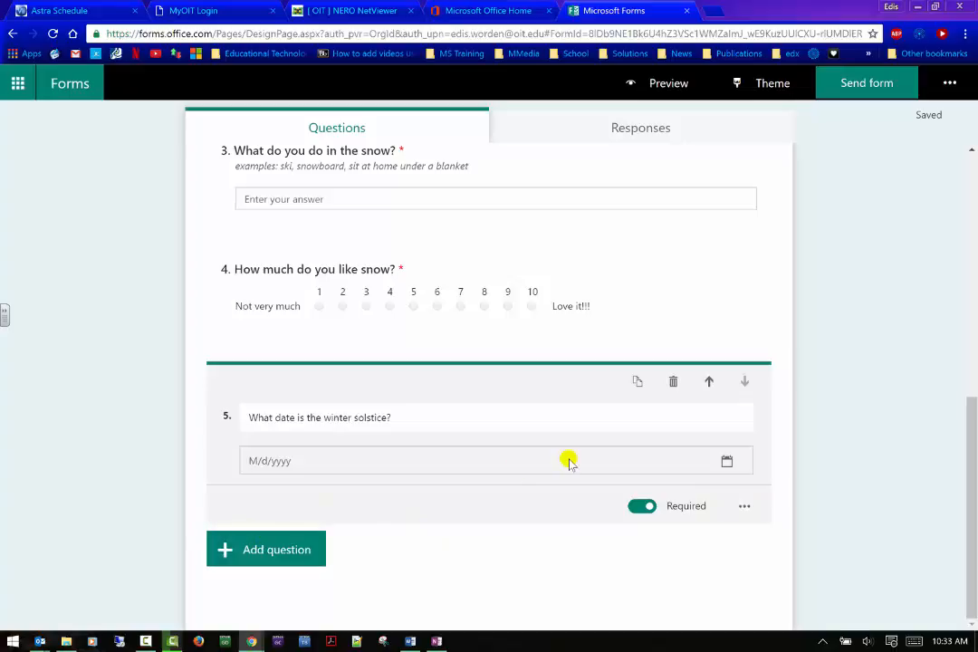
Look through the form's questions, check its responses summary, and return to the questions
scroll(568, 460, up, 1)
scroll(569, 460, up, 10)
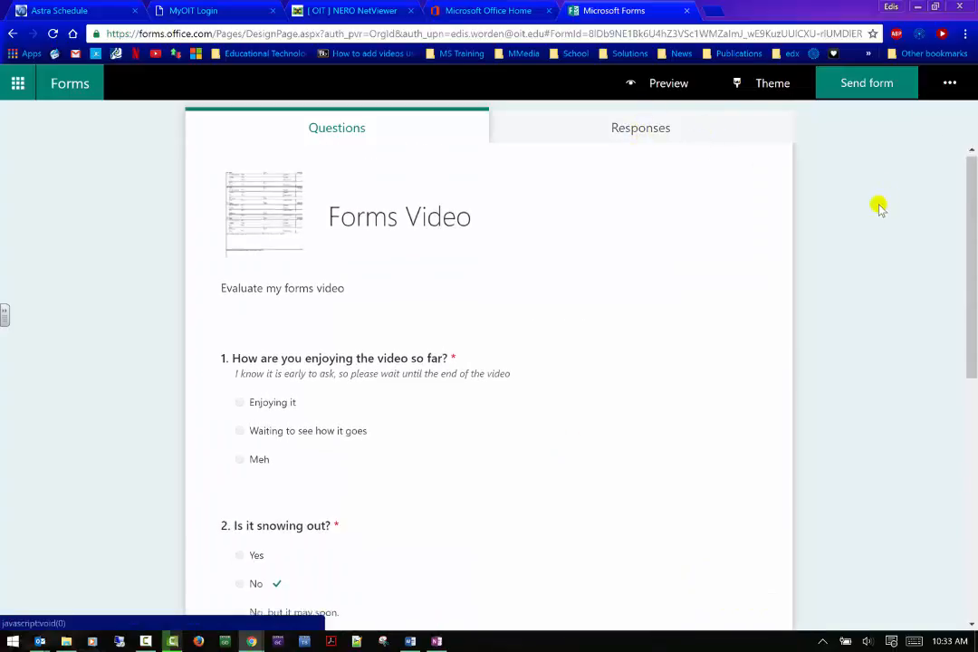
scroll(851, 252, down, 10)
scroll(847, 250, up, 10)
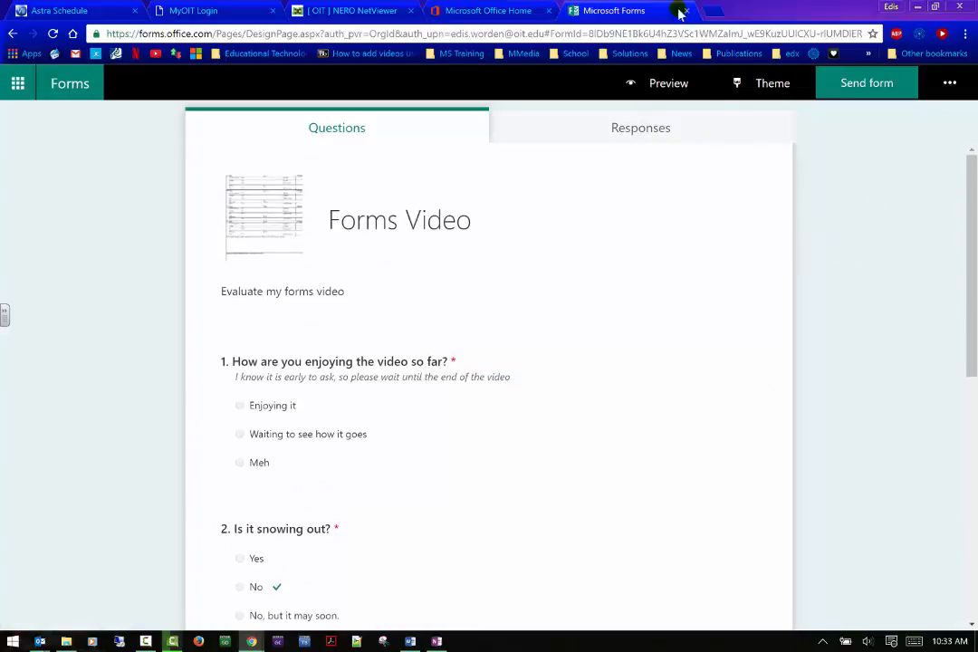
click(646, 133)
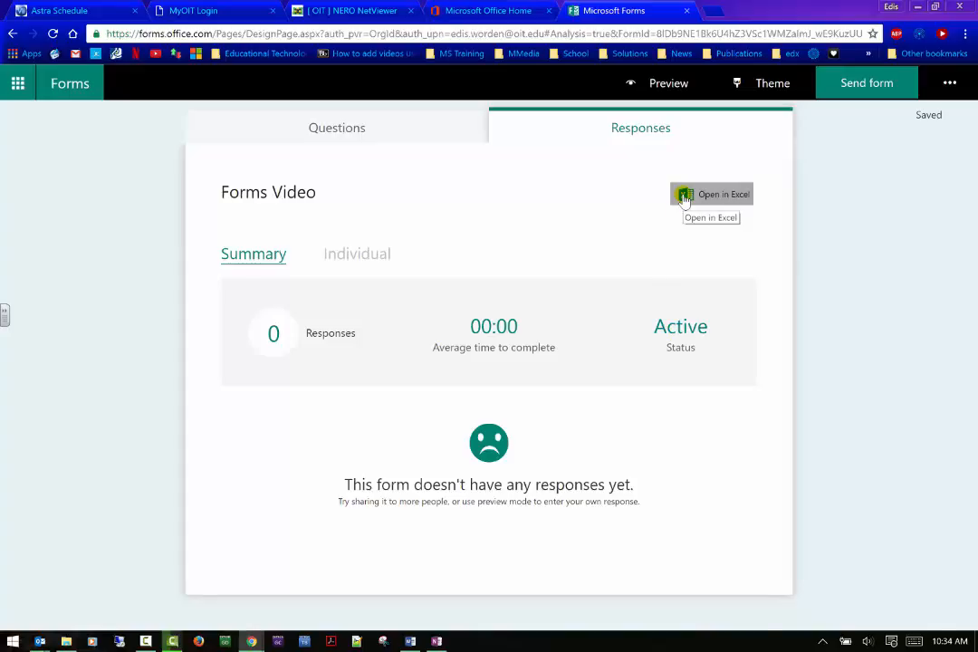
click(350, 128)
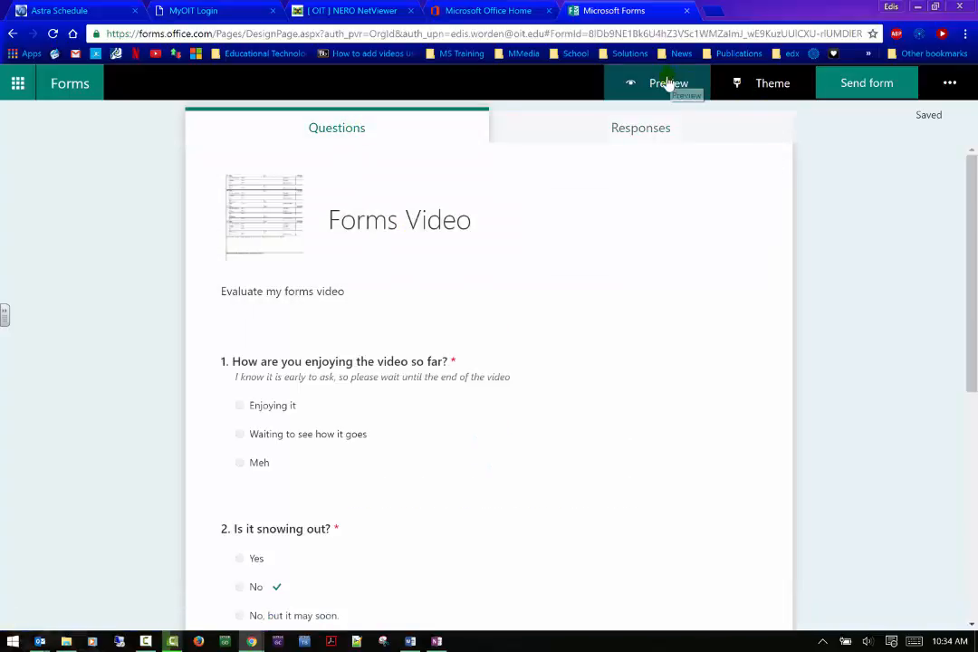
Preview the form and answer questions 1 to 3 with "Waiting to see how it goes", "Yes" and "at home under a blanket"
click(669, 82)
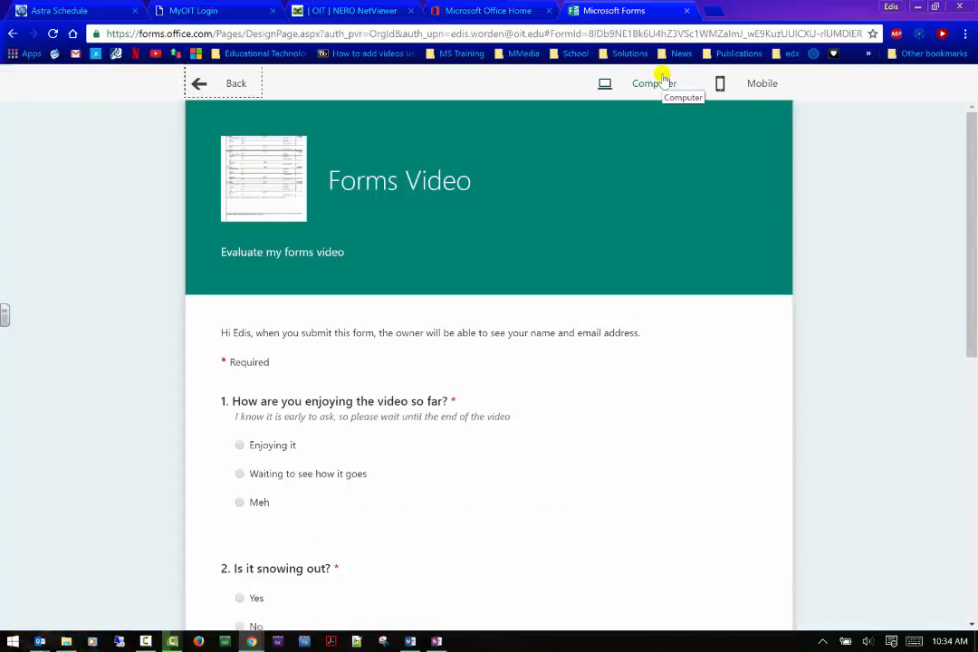
scroll(269, 320, down, 2)
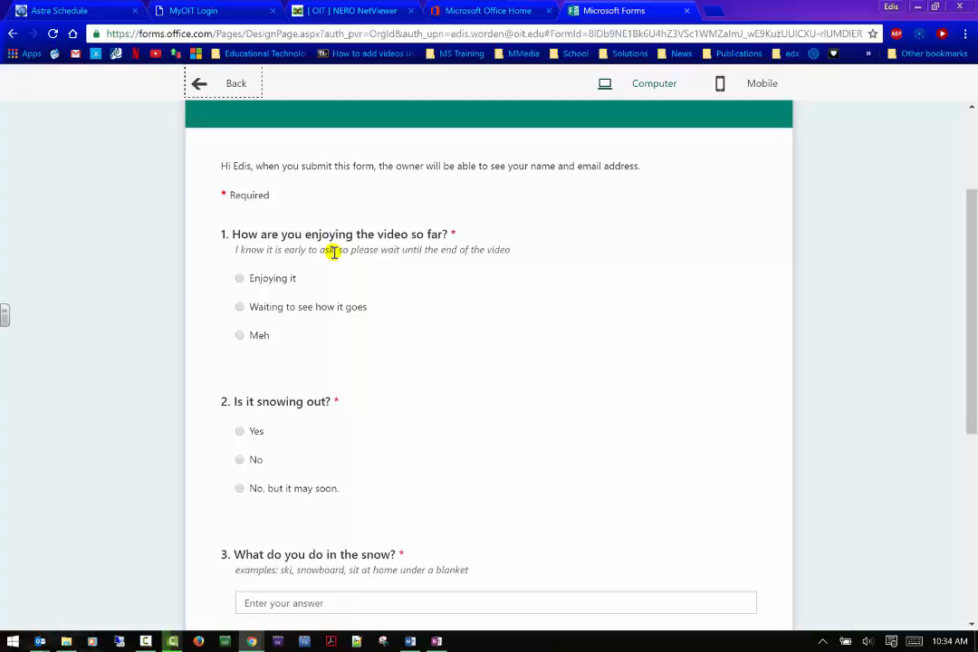
scroll(299, 256, down, 1)
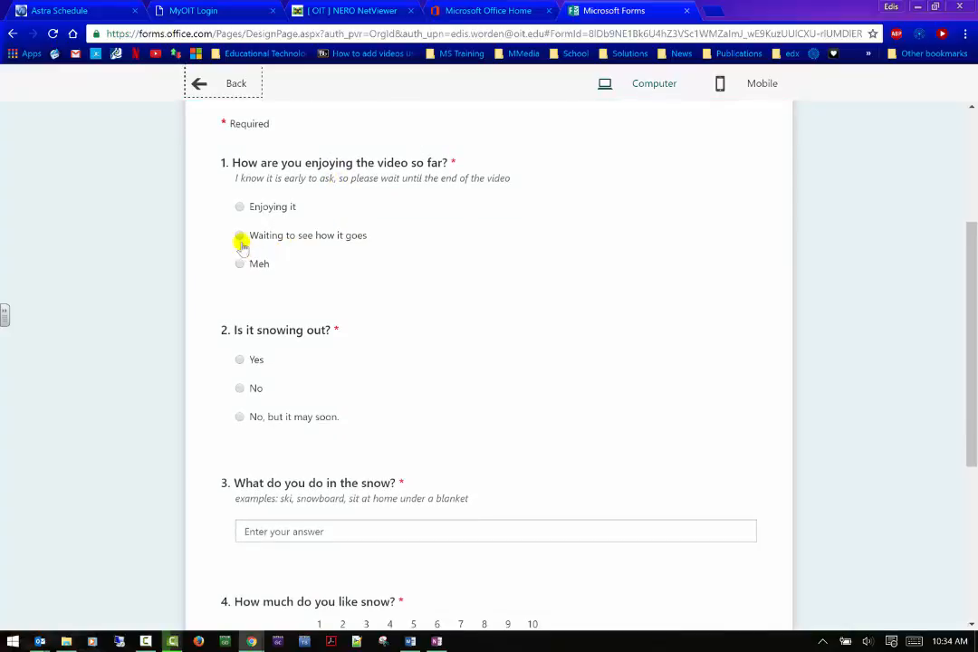
click(240, 237)
scroll(243, 299, down, 1)
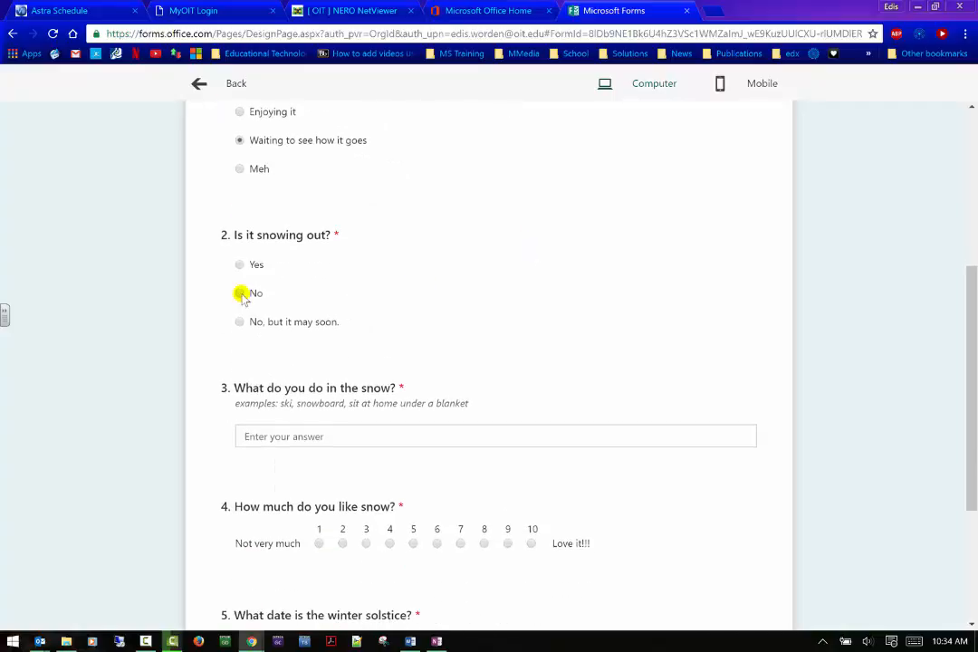
scroll(612, 267, down, 1)
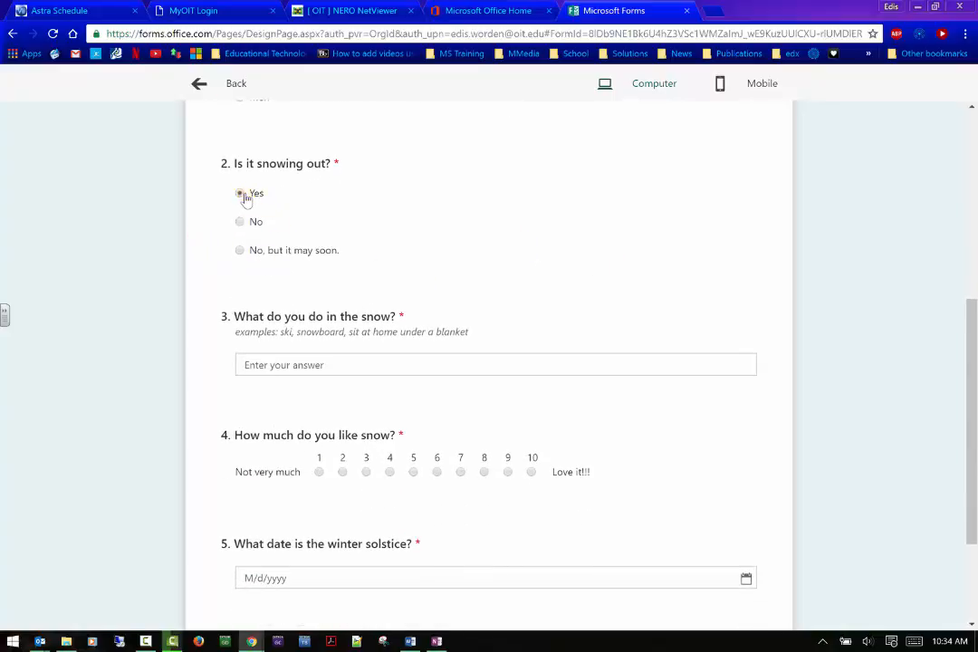
scroll(463, 230, down, 1)
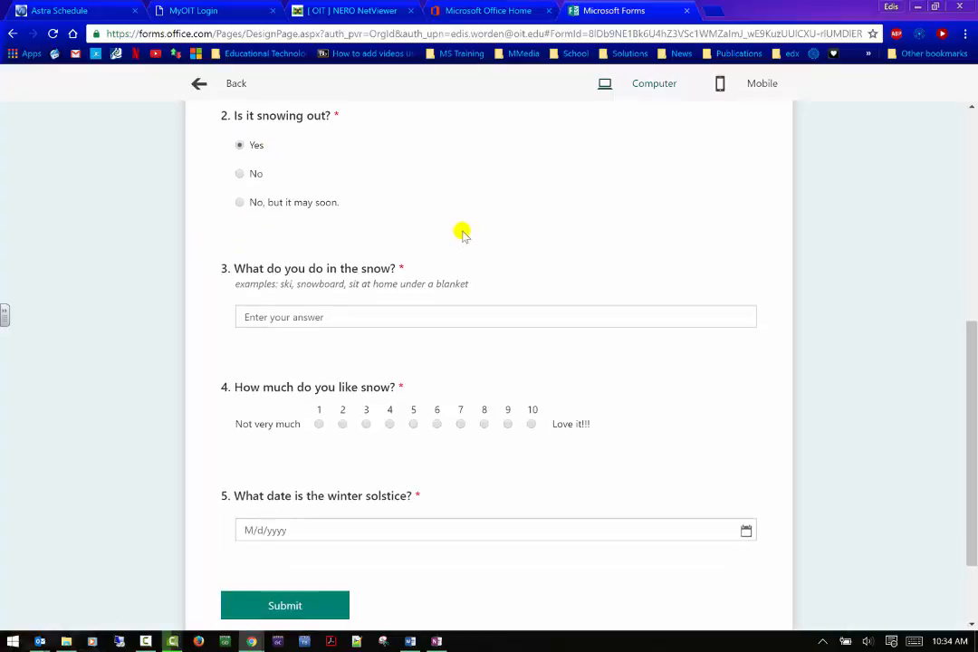
click(398, 320)
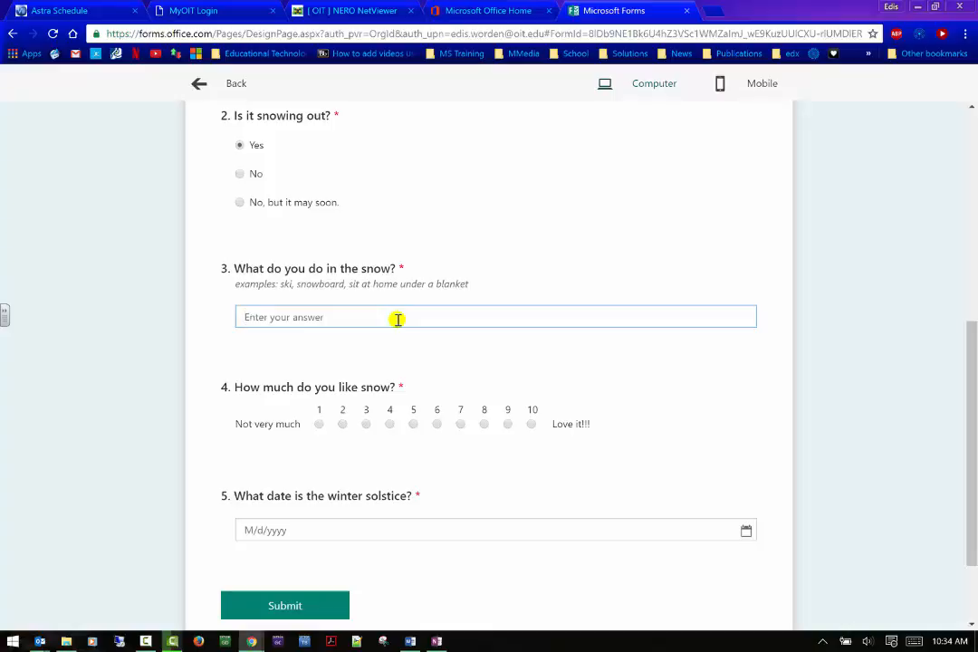
text(at home under a blanket)
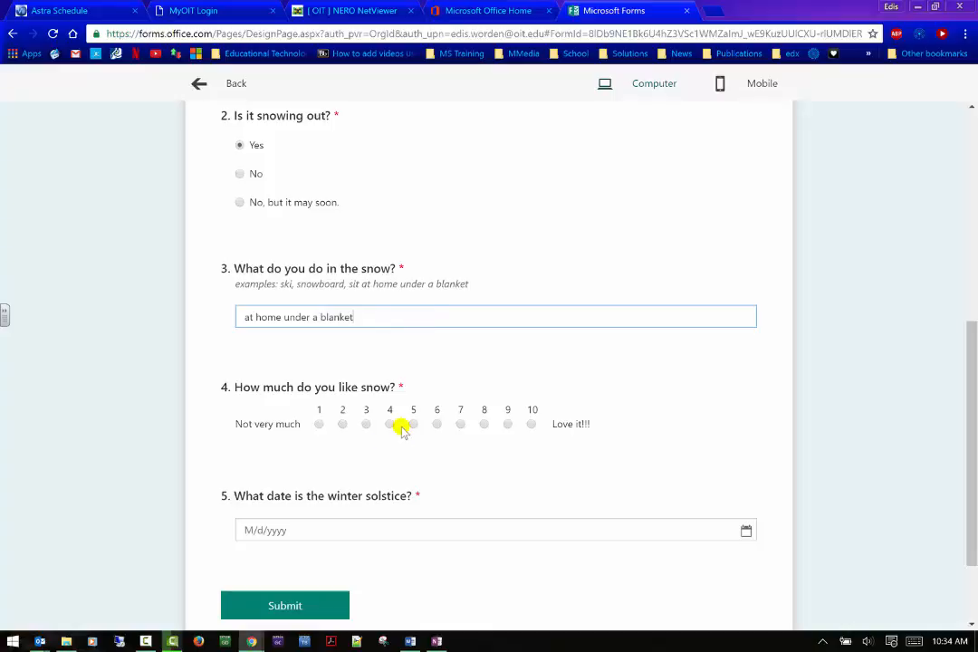
Rate the liking of snow 4, choose 12/21/2016 as the winter solstice date, and submit the response
click(390, 424)
scroll(453, 416, down, 1)
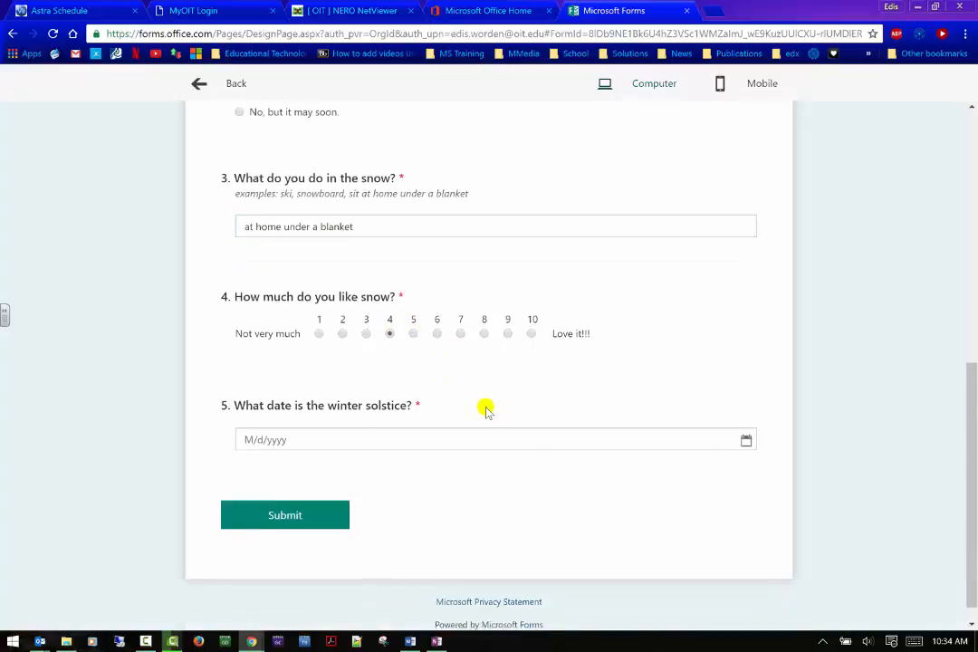
click(745, 437)
scroll(299, 535, down, 1)
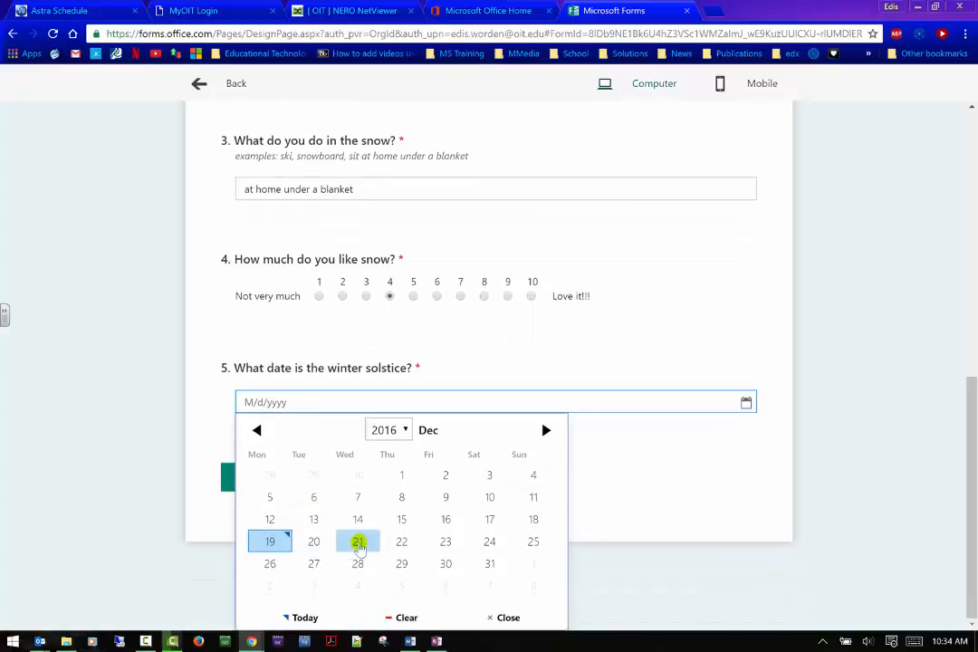
click(360, 548)
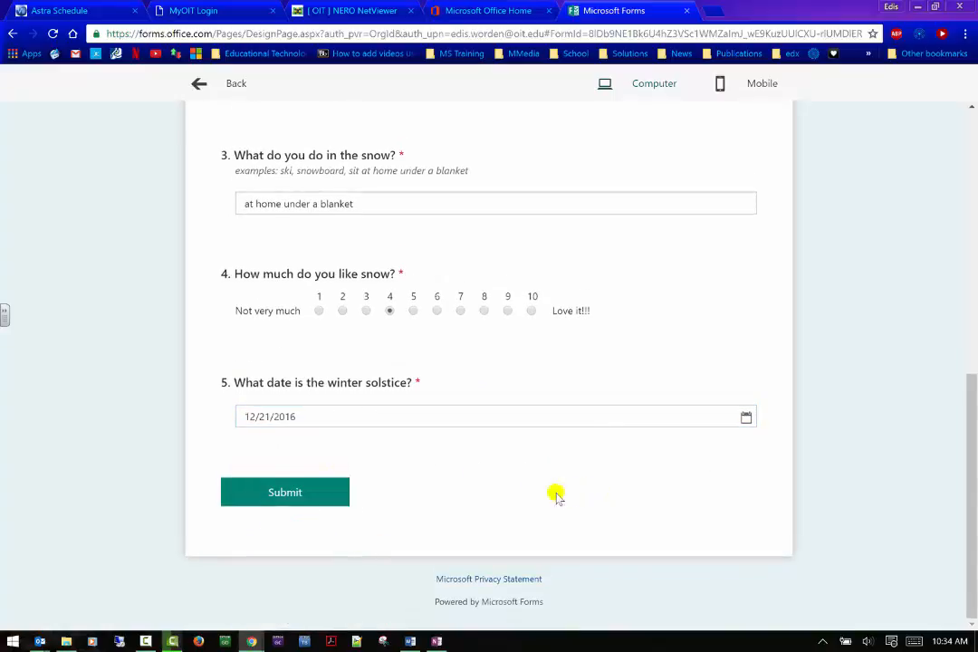
click(295, 503)
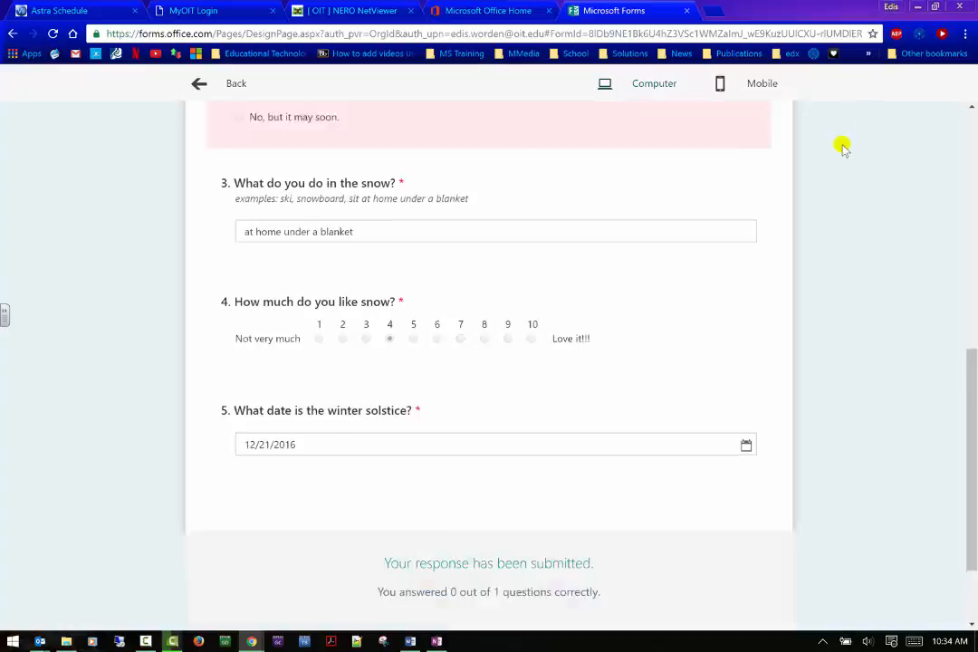
Review the marked answers of the submitted response, including question 2, back up to the form's header
scroll(842, 152, up, 2)
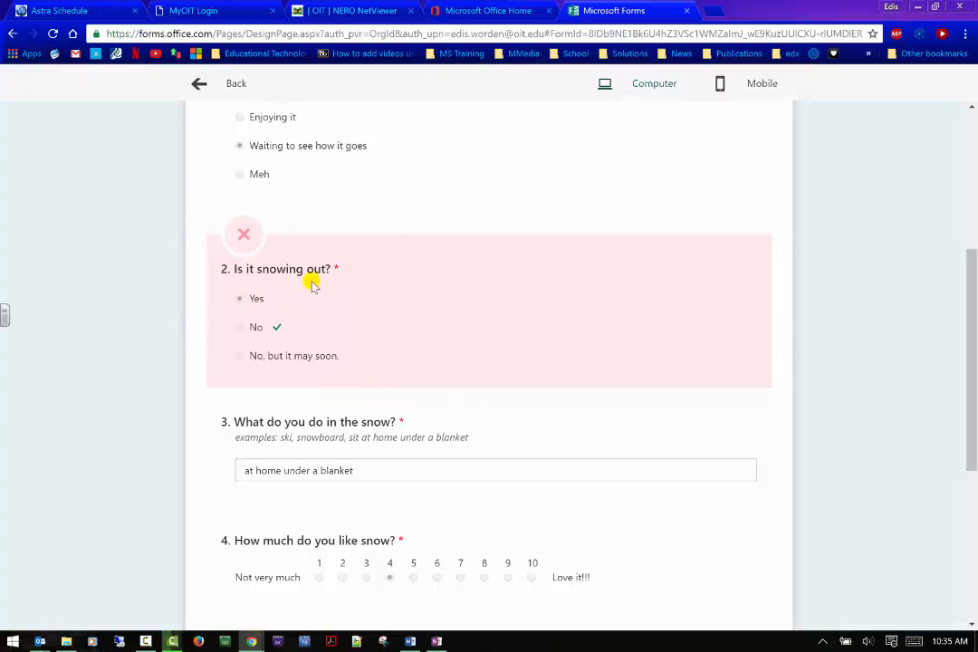
scroll(317, 280, up, 1)
scroll(317, 284, up, 2)
scroll(303, 304, down, 2)
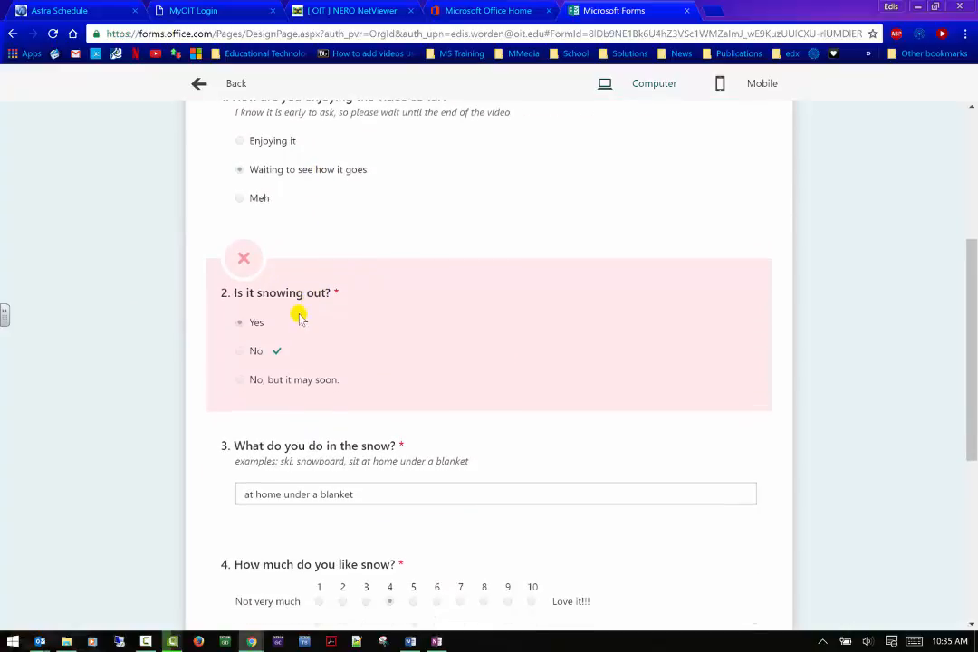
scroll(299, 317, up, 2)
scroll(299, 320, up, 4)
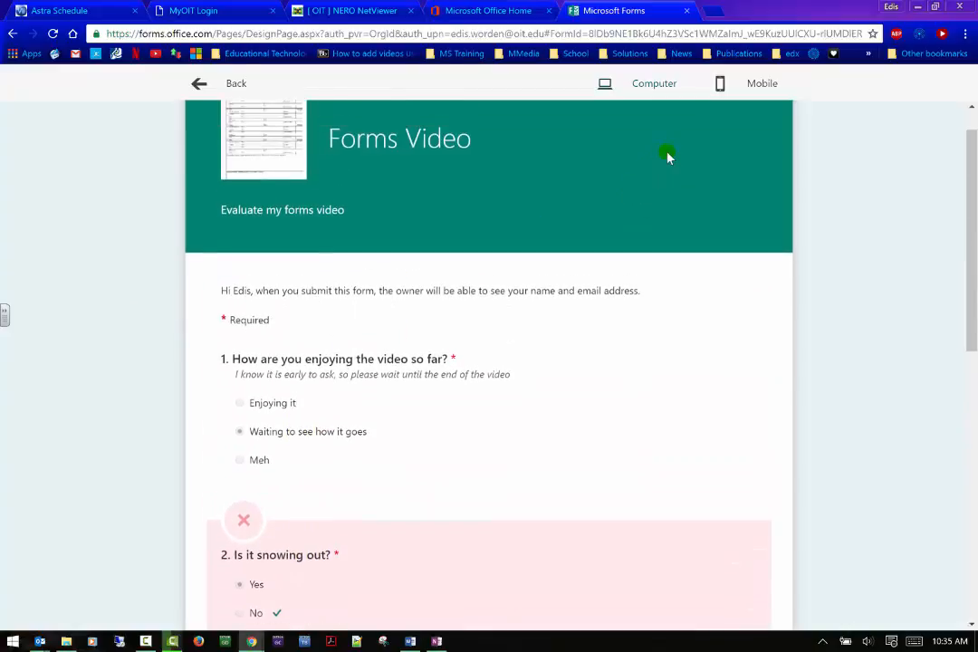
Switch the preview to the mobile layout and start another response
click(722, 83)
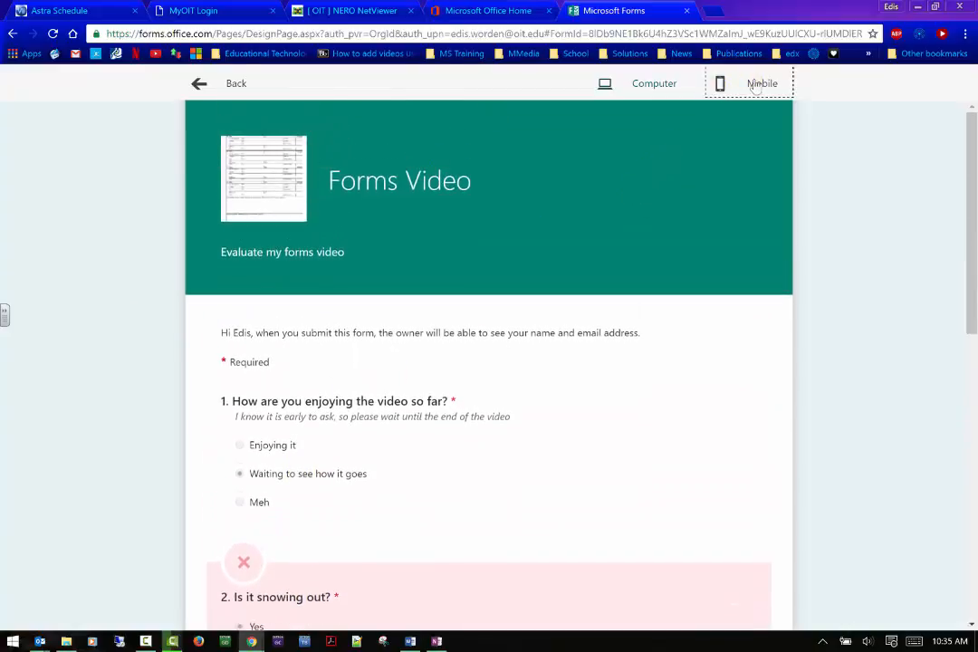
scroll(578, 192, down, 10)
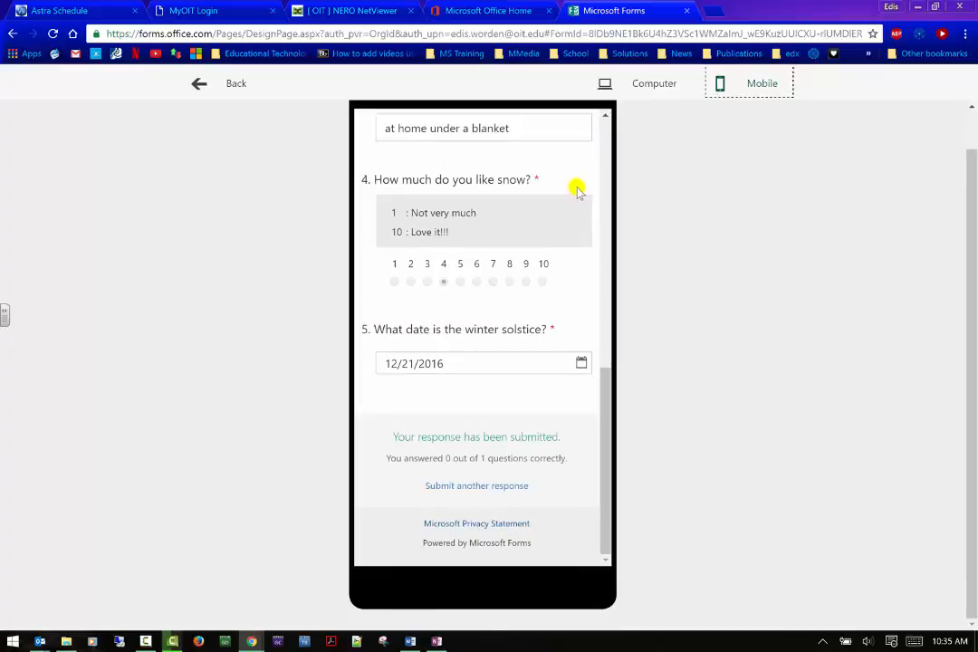
click(486, 490)
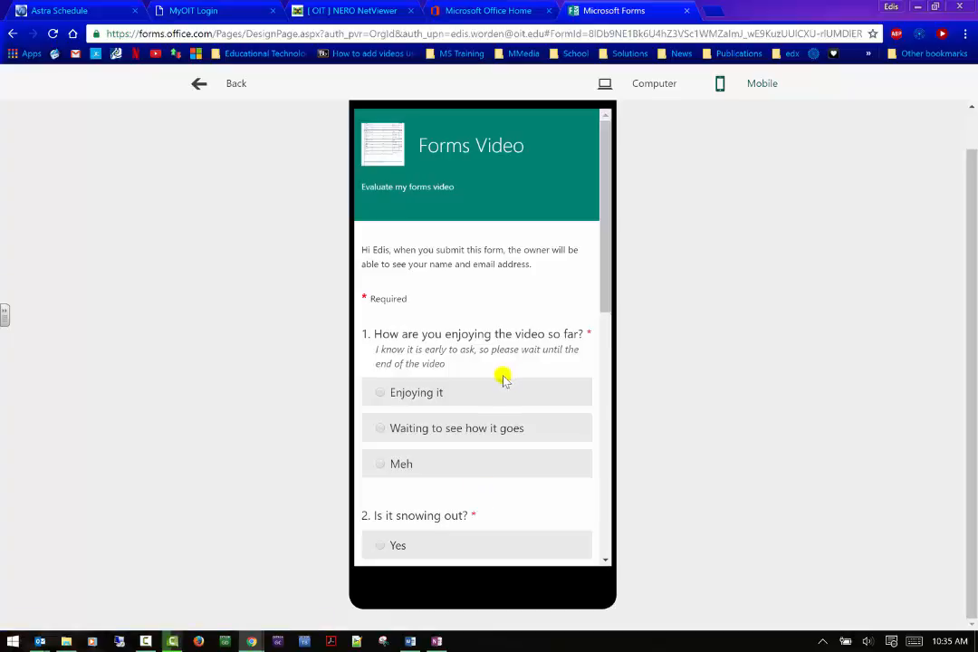
Answer questions 1 to 3 in the mobile preview with "Meh", "No, but it may soon." and "ski"
scroll(399, 400, down, 1)
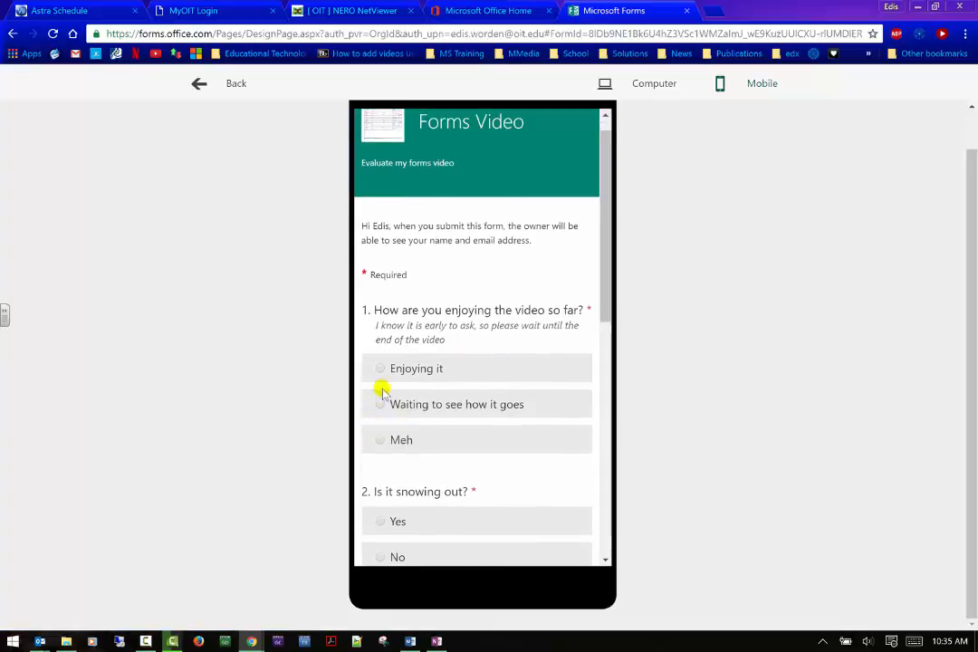
click(385, 440)
scroll(434, 412, down, 2)
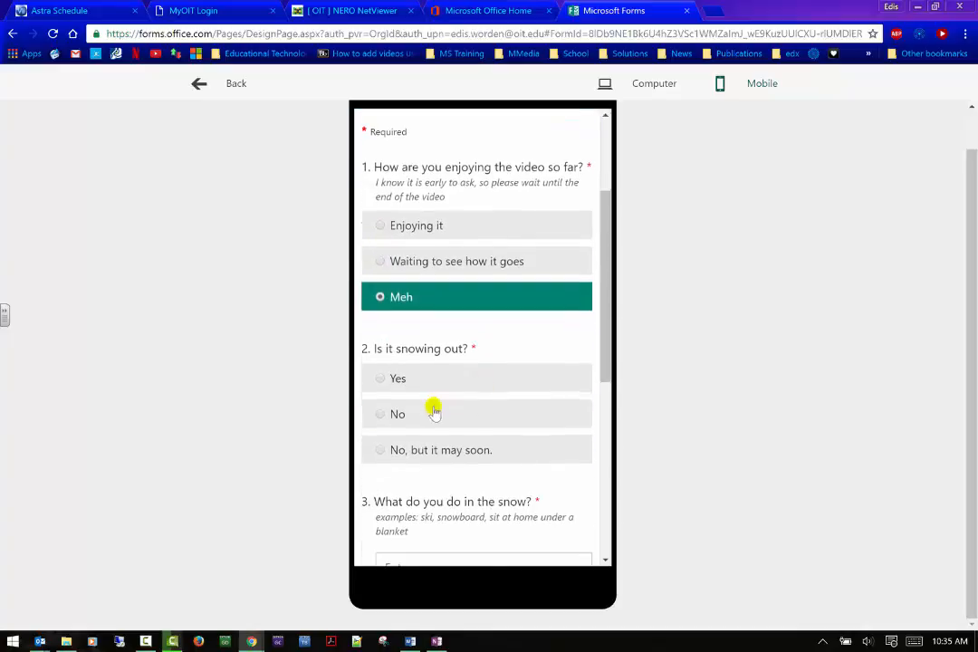
click(388, 453)
scroll(551, 392, down, 1)
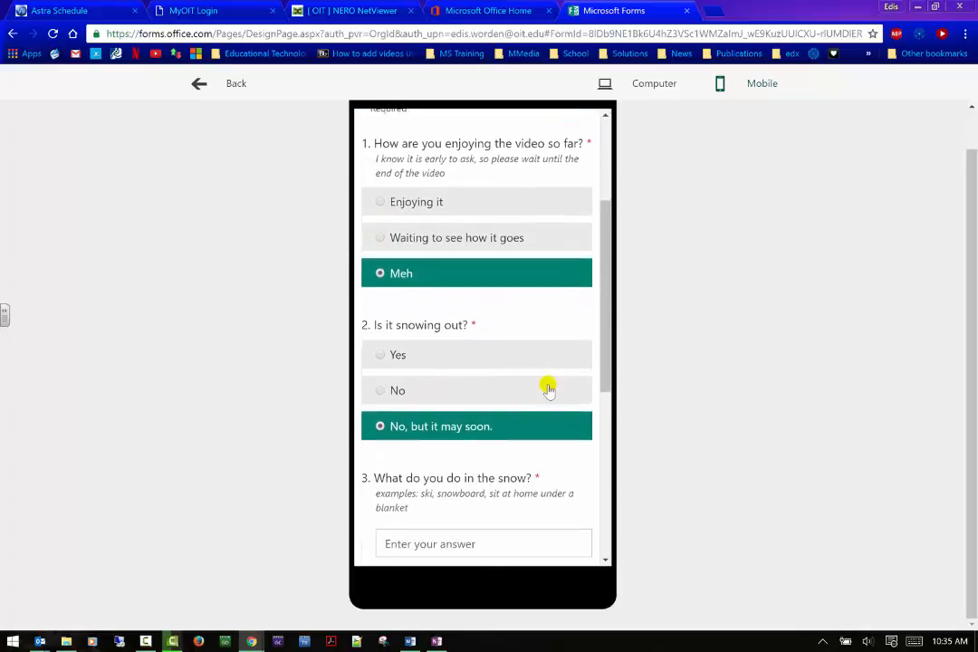
scroll(549, 389, down, 3)
click(520, 340)
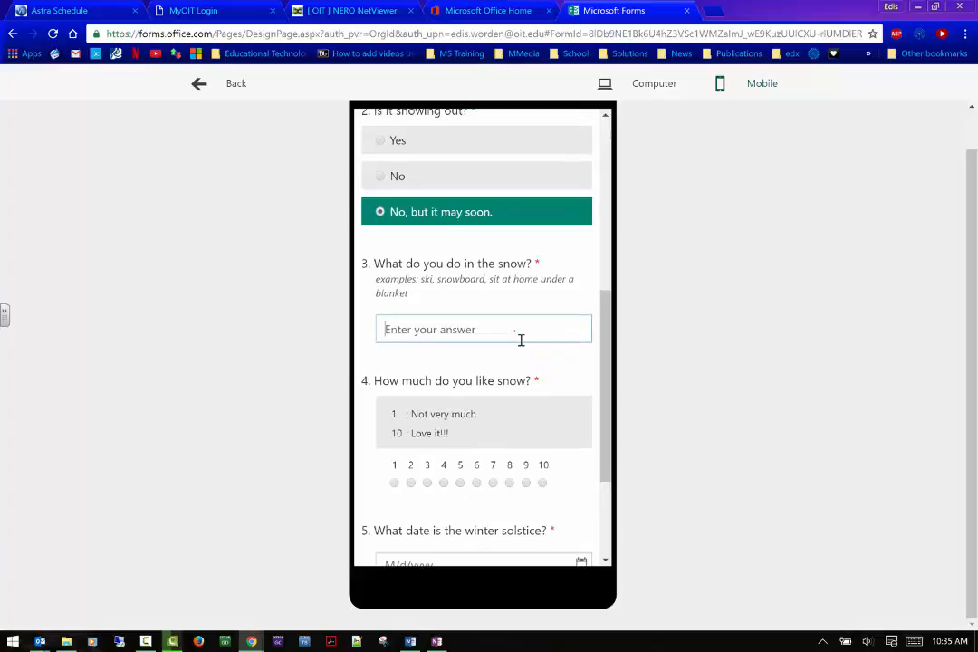
text(ski)
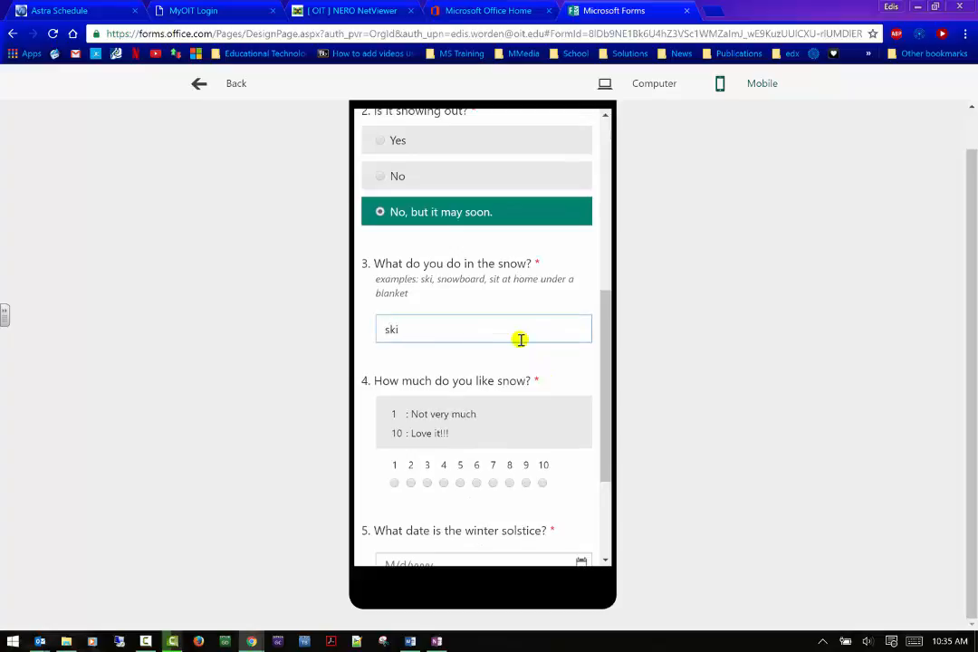
Rate the liking of snow 9, pick 12/21/2016 as the solstice date, and submit the mobile response
scroll(518, 358, down, 2)
click(524, 364)
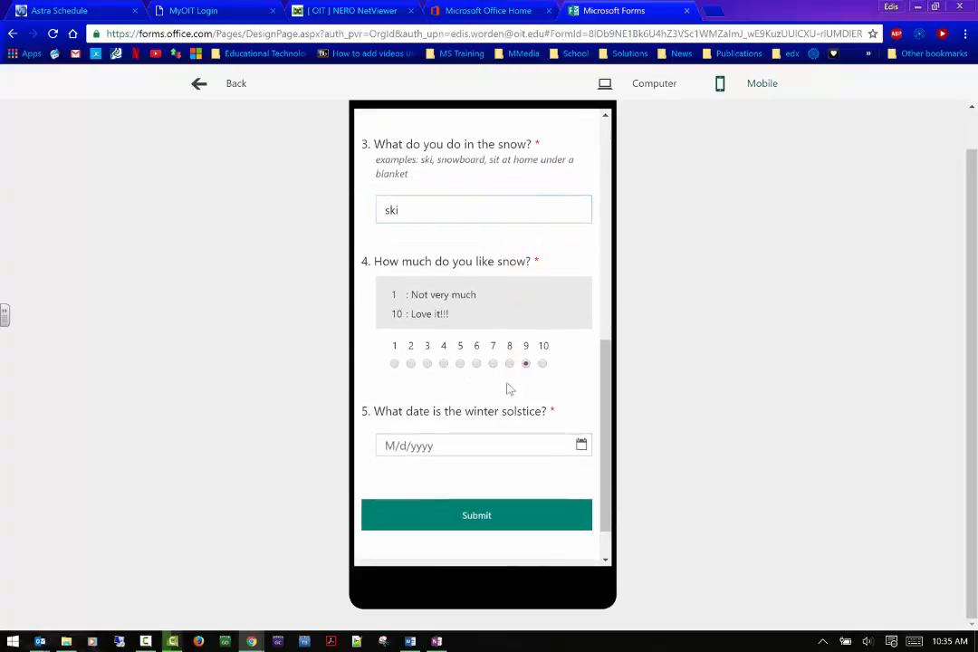
click(477, 438)
scroll(543, 435, down, 2)
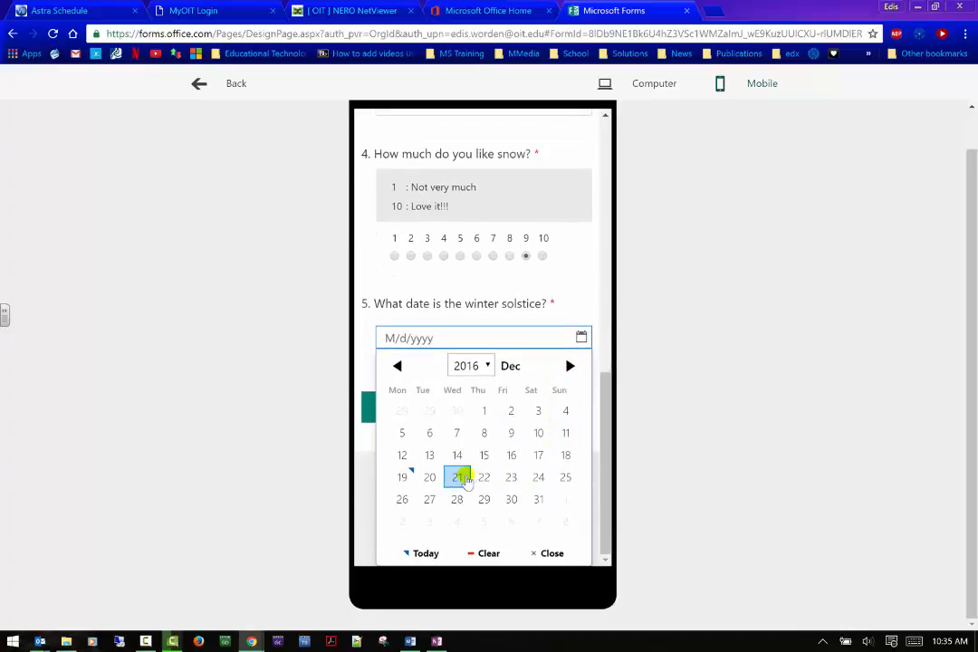
click(459, 477)
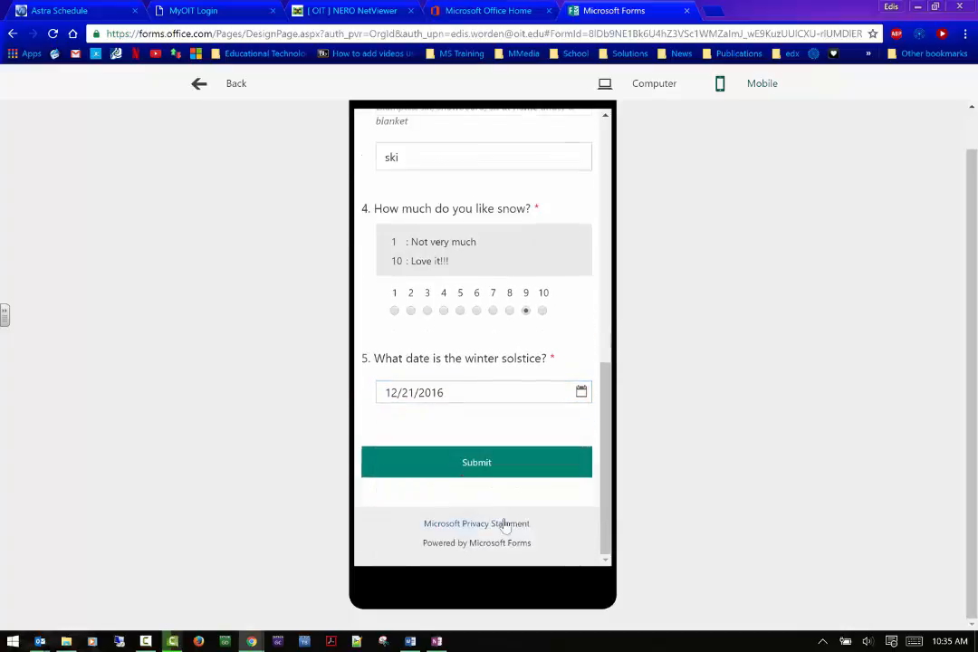
click(521, 462)
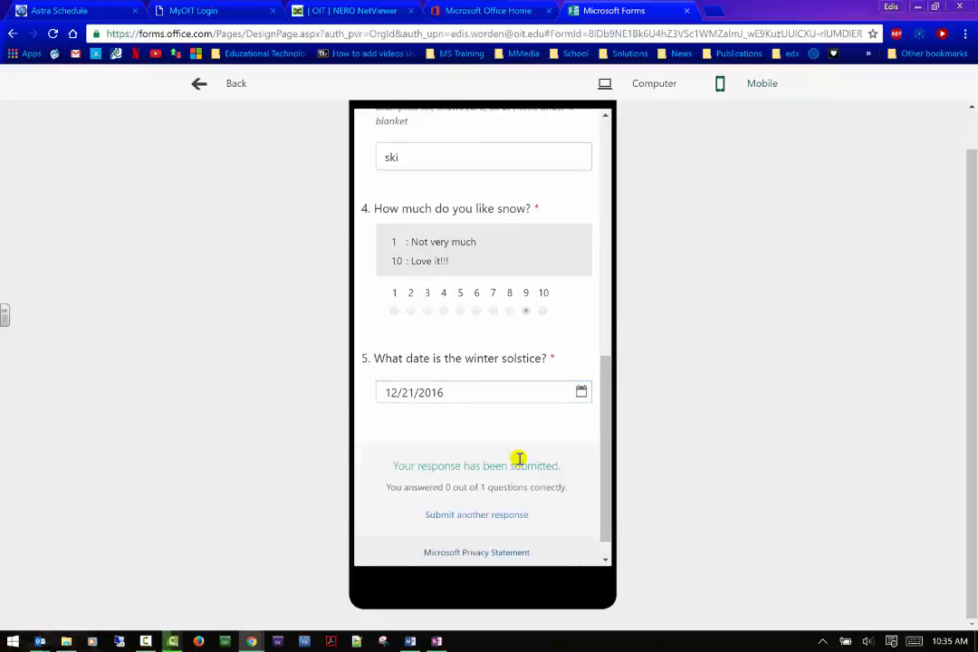
Examine the submitted mobile response, checking how question 2 is marked and the remaining answers
scroll(518, 464, up, 5)
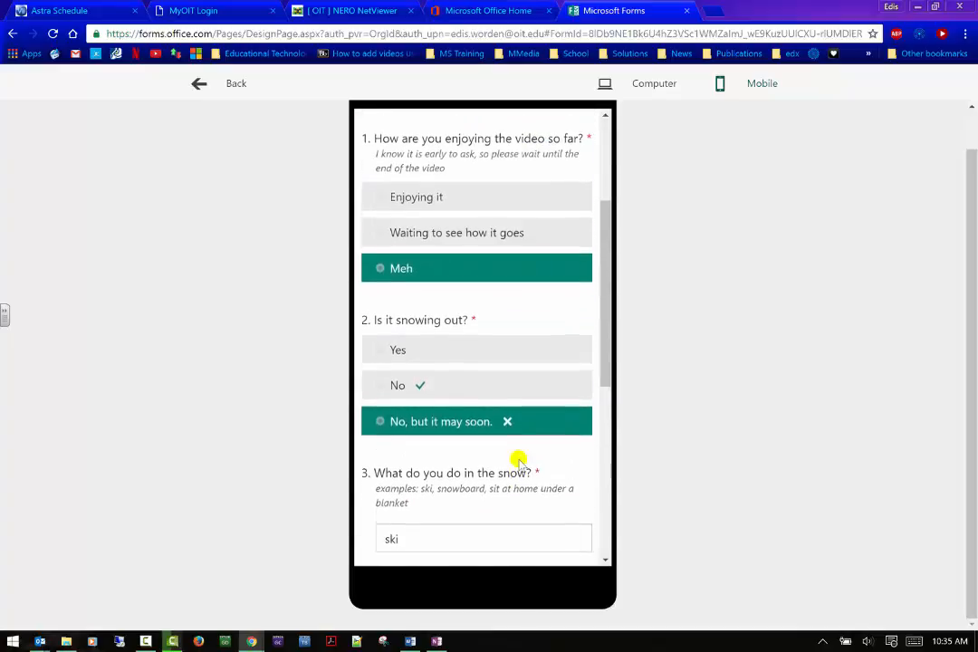
scroll(530, 453, down, 2)
scroll(530, 452, down, 3)
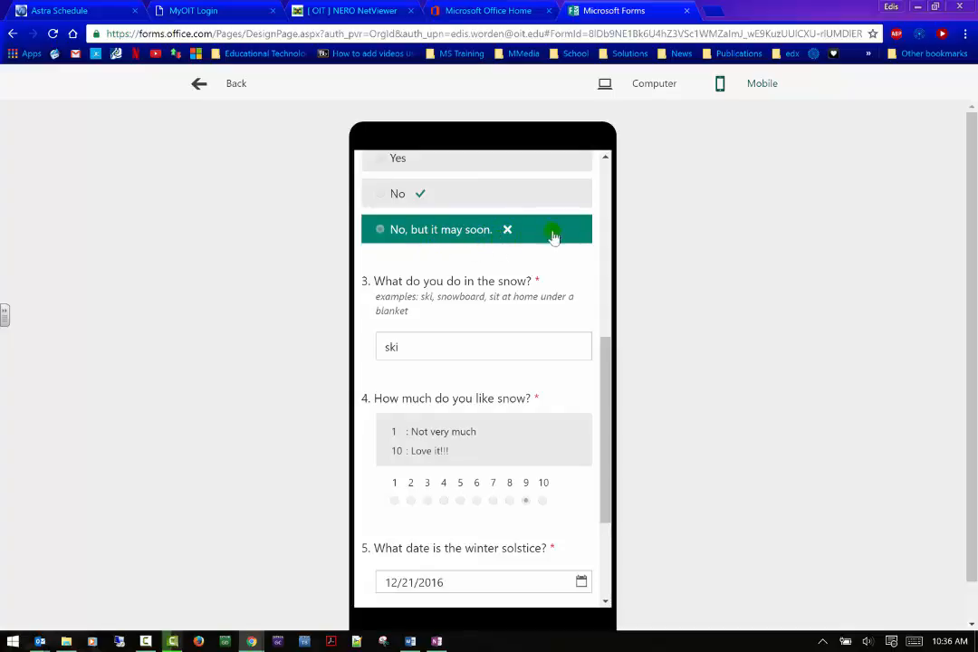
scroll(480, 249, down, 1)
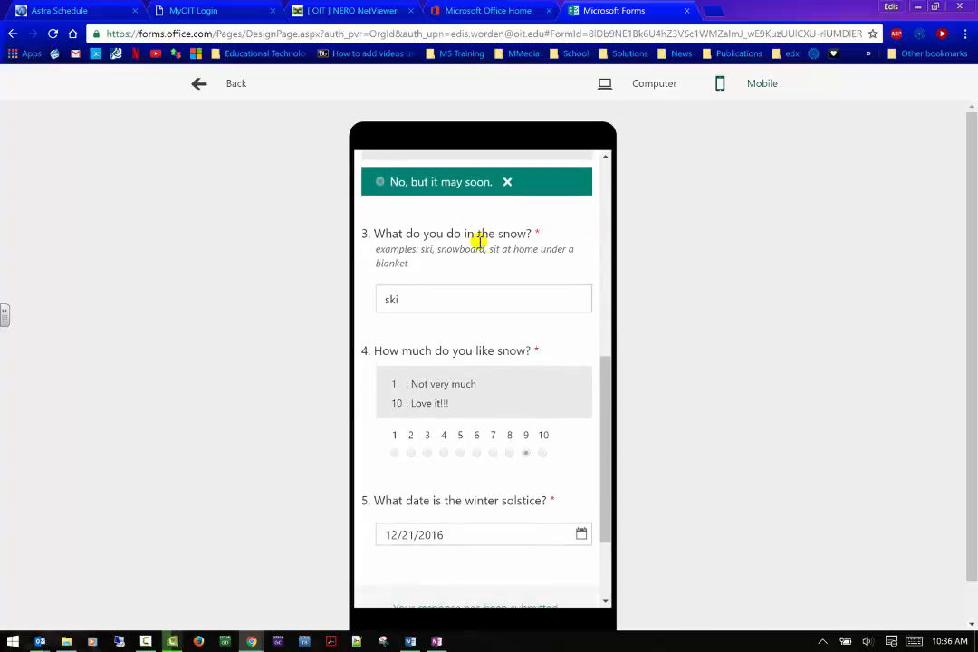
scroll(453, 258, down, 1)
scroll(471, 326, down, 2)
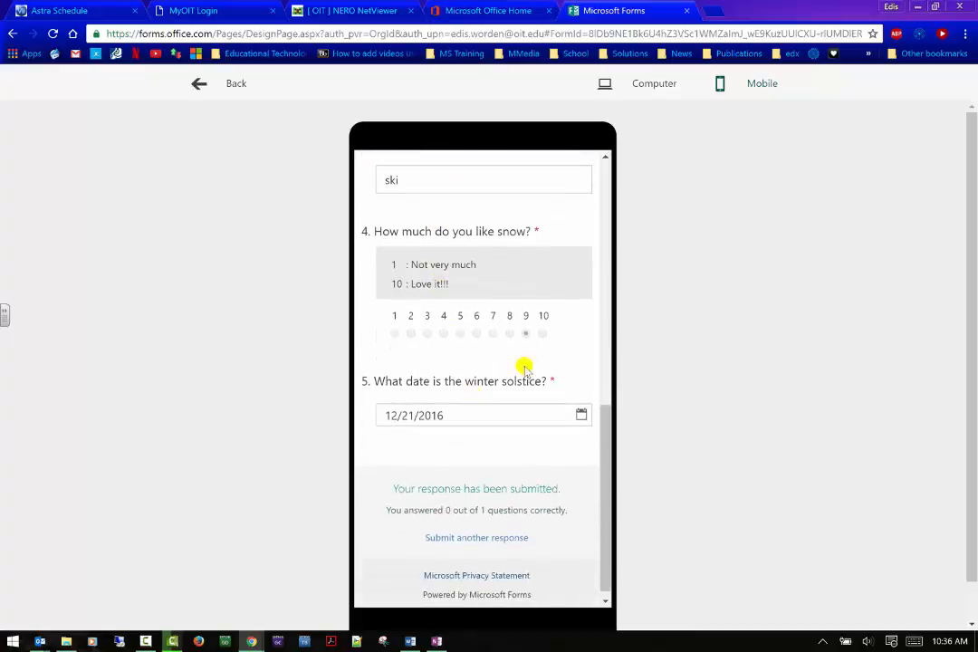
scroll(534, 380, down, 1)
Return to editing the form and add a respondent message to question 2's "No, but it may soon." option
click(211, 86)
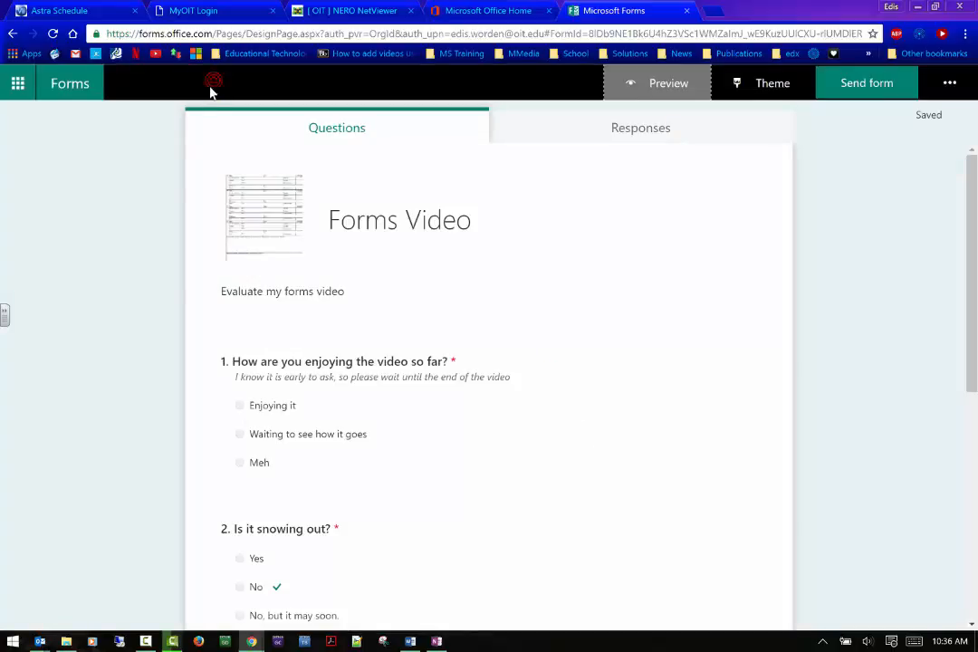
scroll(507, 317, down, 3)
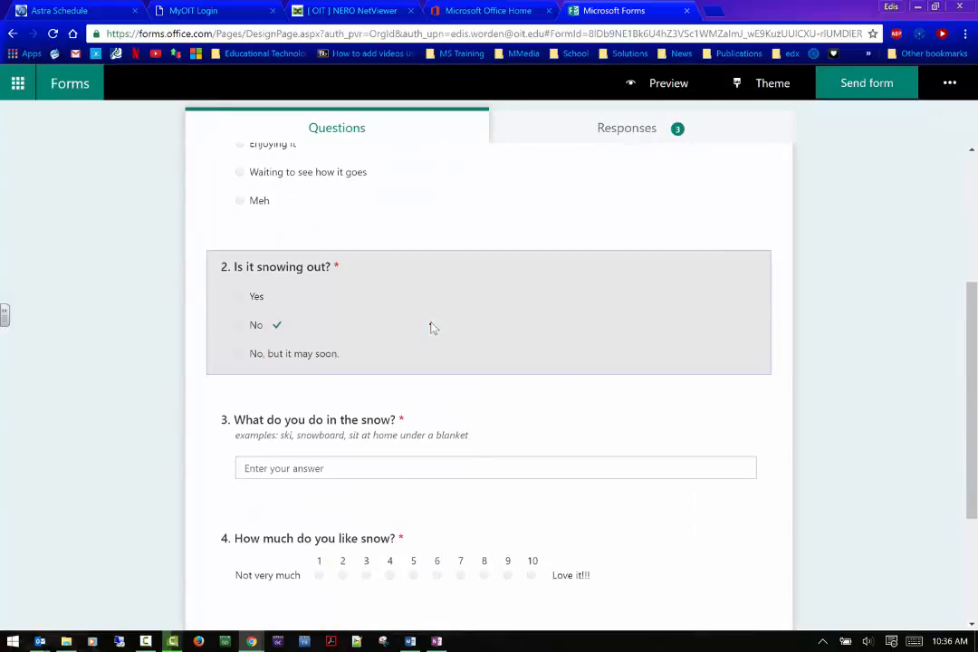
click(433, 328)
scroll(443, 347, down, 2)
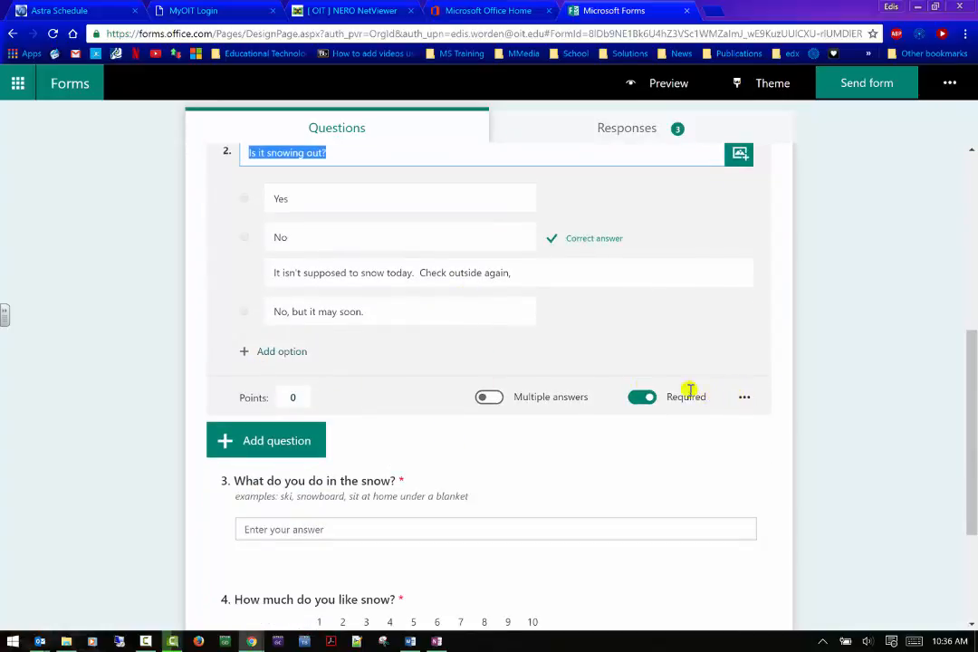
click(368, 314)
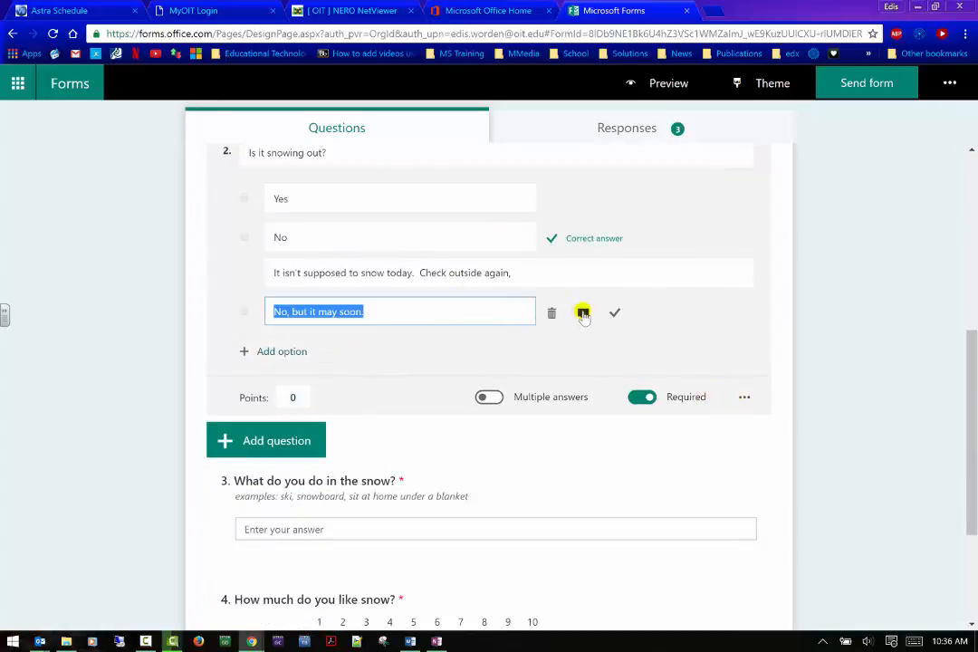
click(582, 312)
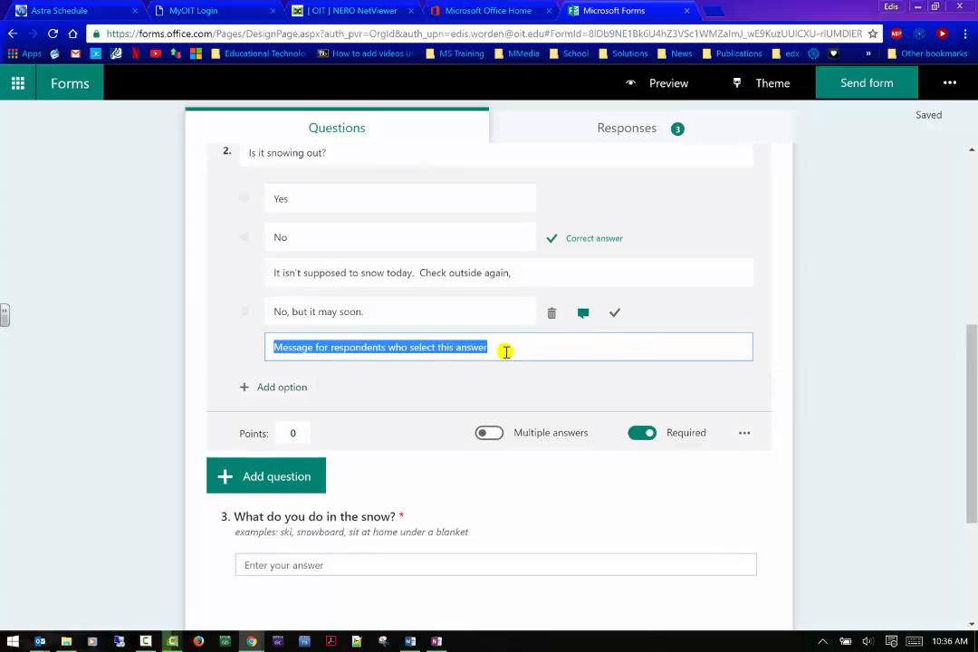
text(This can be c)
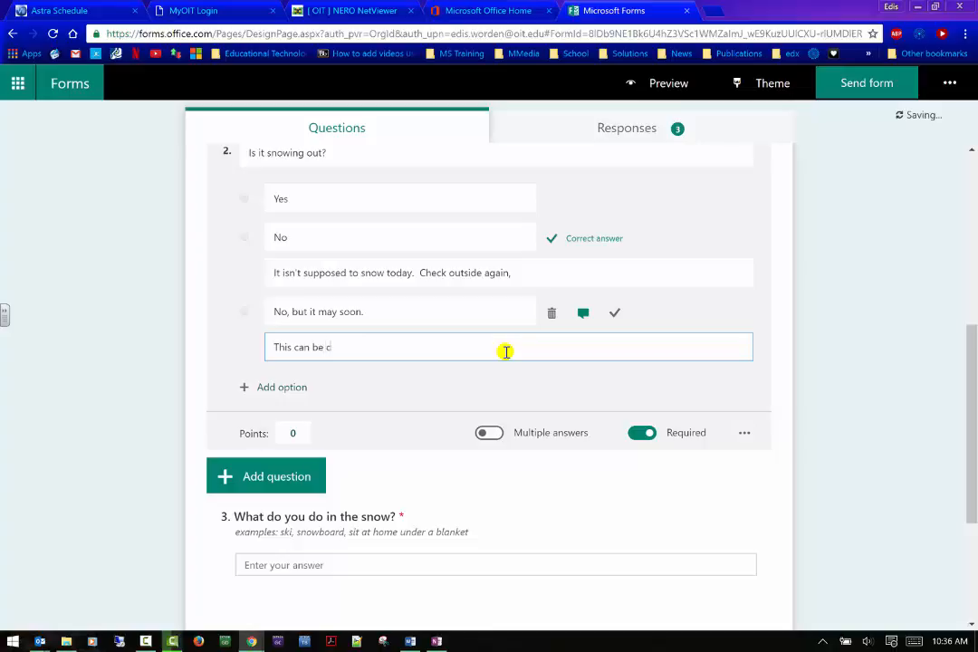
key(BackSpace)
key(BackSpace)
key(BackSpace)
key(BackSpace)
key(BackSpace)
key(BackSpace)
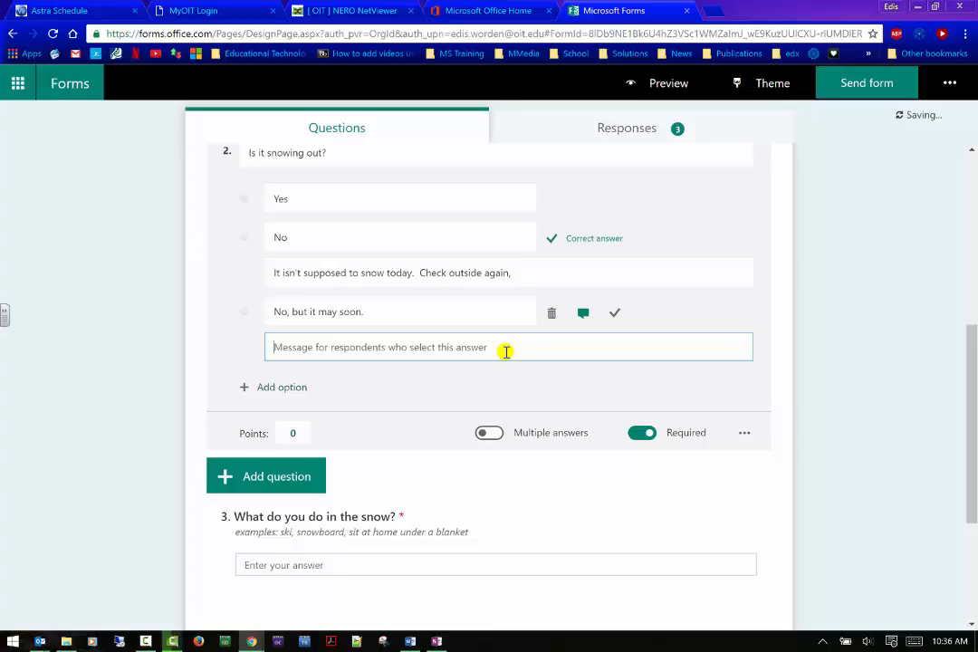
Enter "The weatherman said no snow" as the message for respondents who choose "No, but it may soon."
text(The weatherman said no snow)
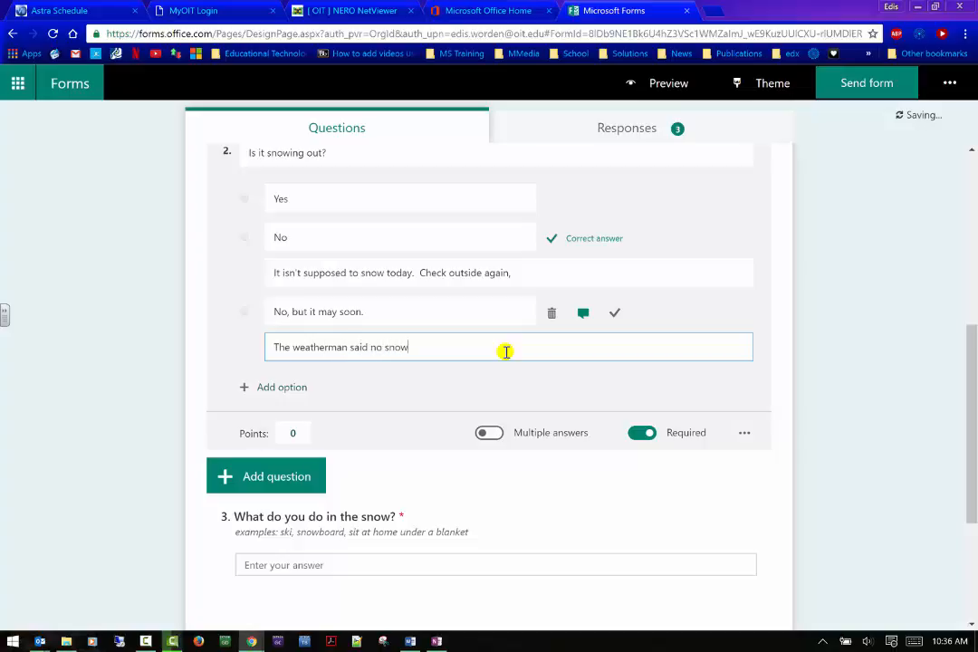
click(545, 379)
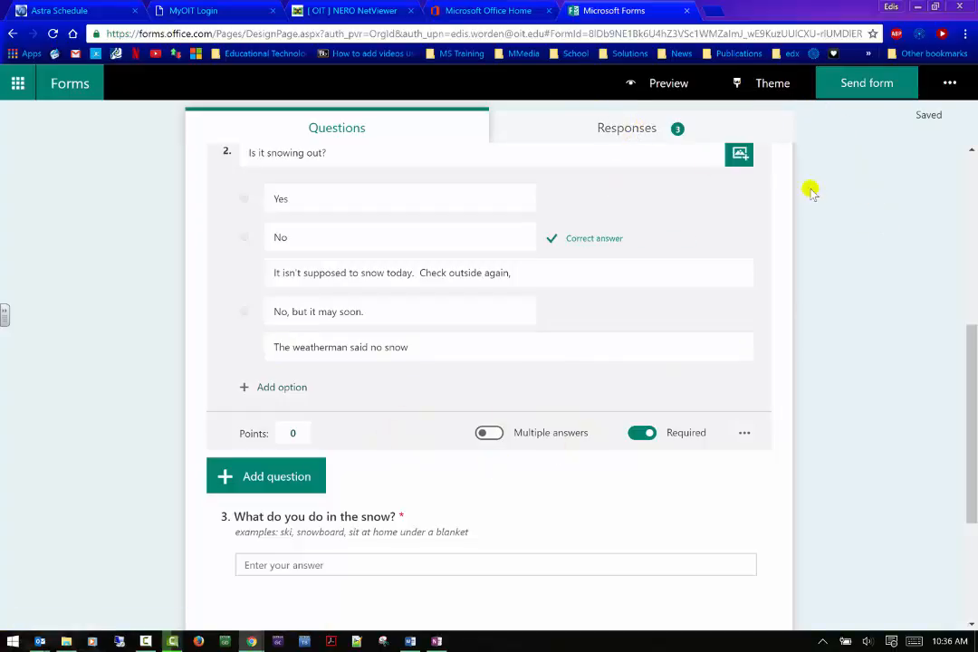
Preview the form as on a computer, answering "Enjoying it" for question 1 and "No, but it may soon." for question 2
scroll(810, 192, up, 3)
click(661, 90)
scroll(273, 226, down, 2)
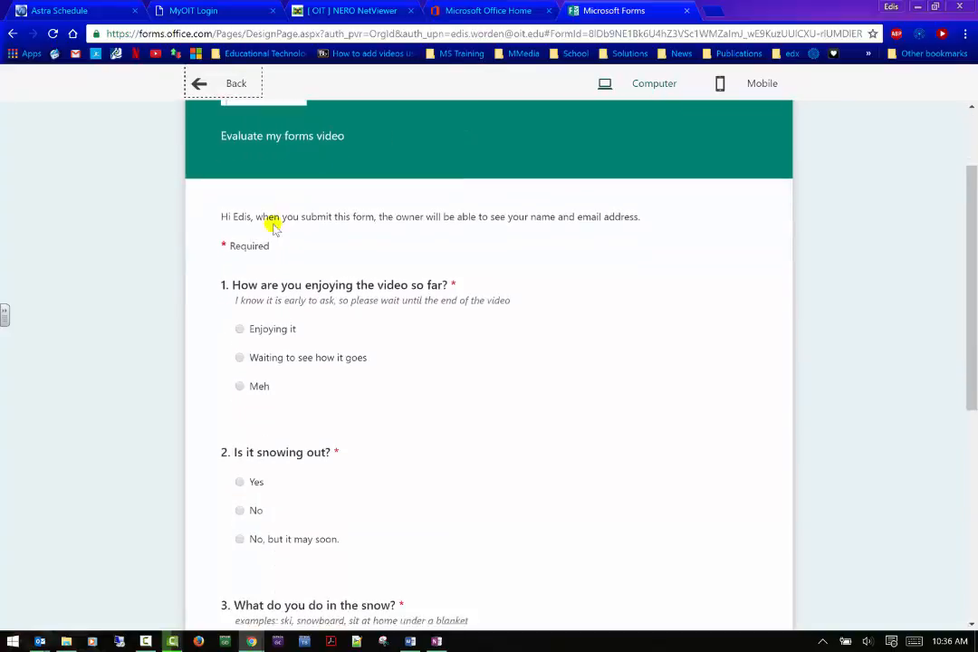
click(240, 327)
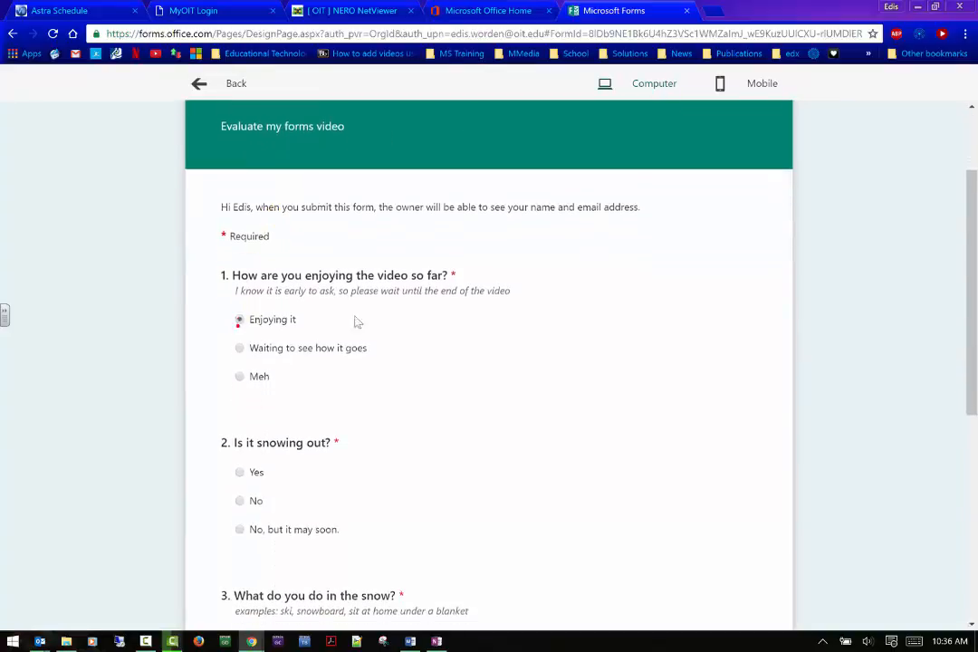
scroll(353, 321, down, 2)
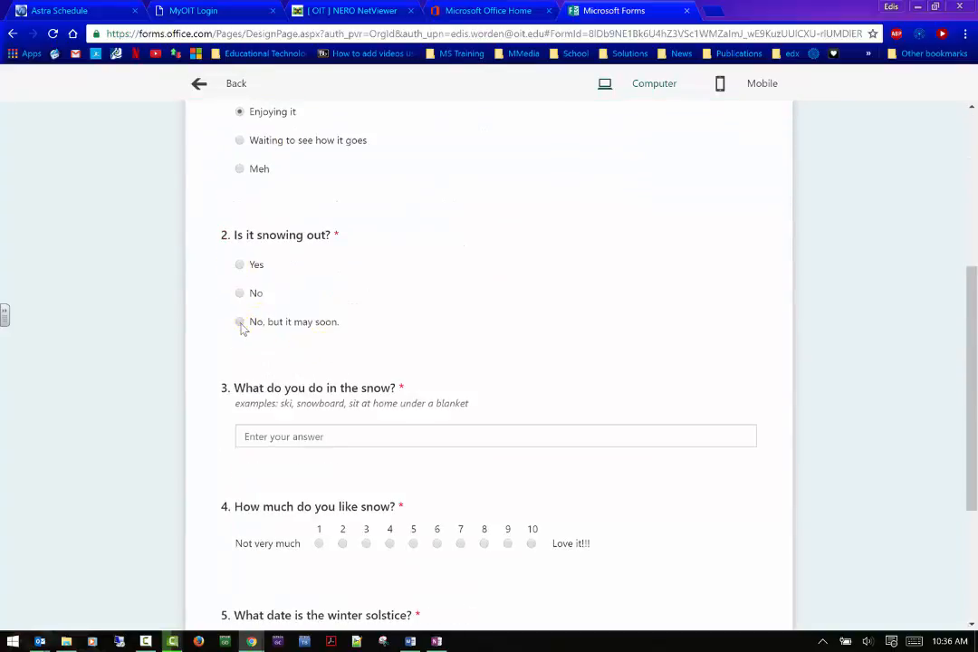
scroll(439, 298, down, 2)
Answer "snowboard" for question 3, rate the liking of snow 6, pick 12/21/2016 as the solstice date, and submit the response
click(301, 249)
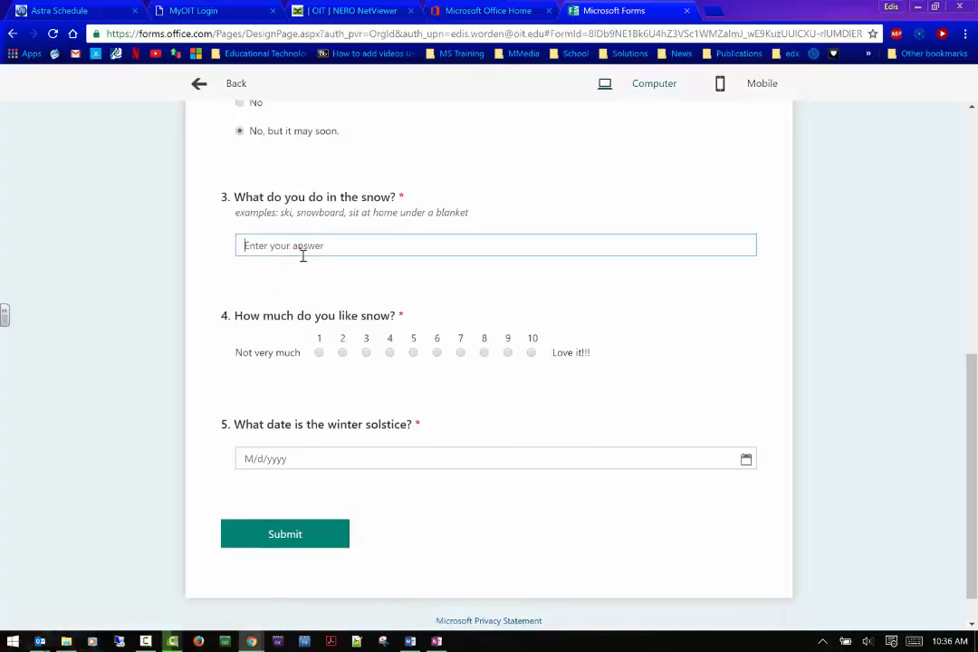
text(snowboard)
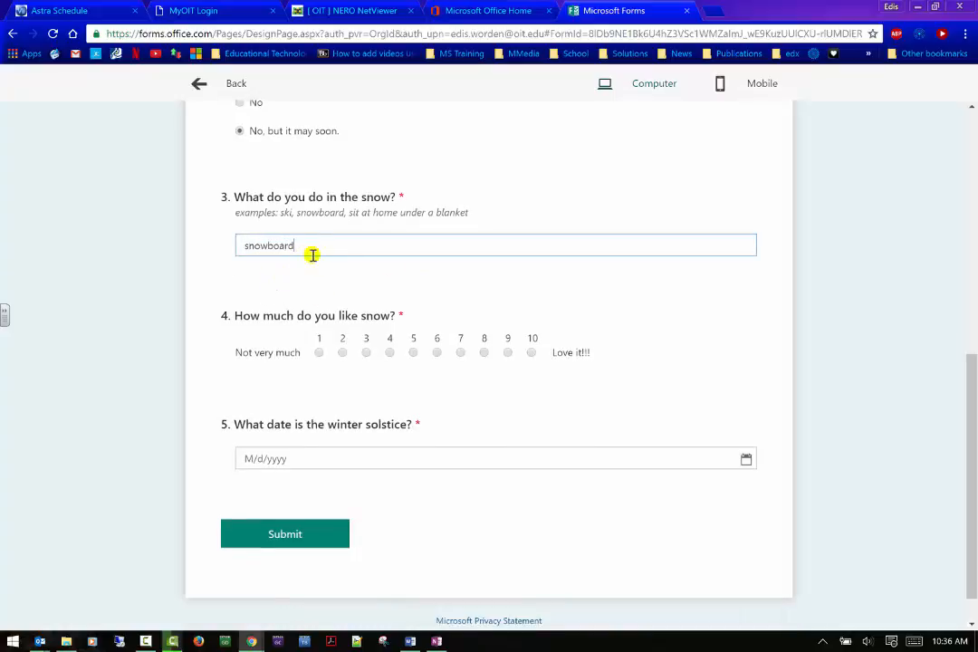
click(440, 353)
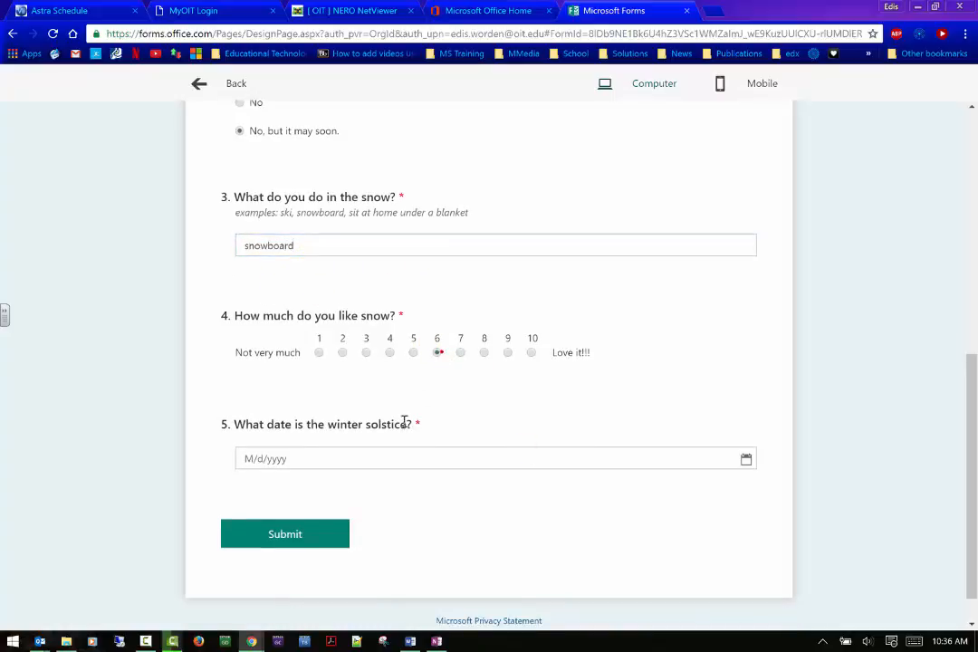
click(404, 459)
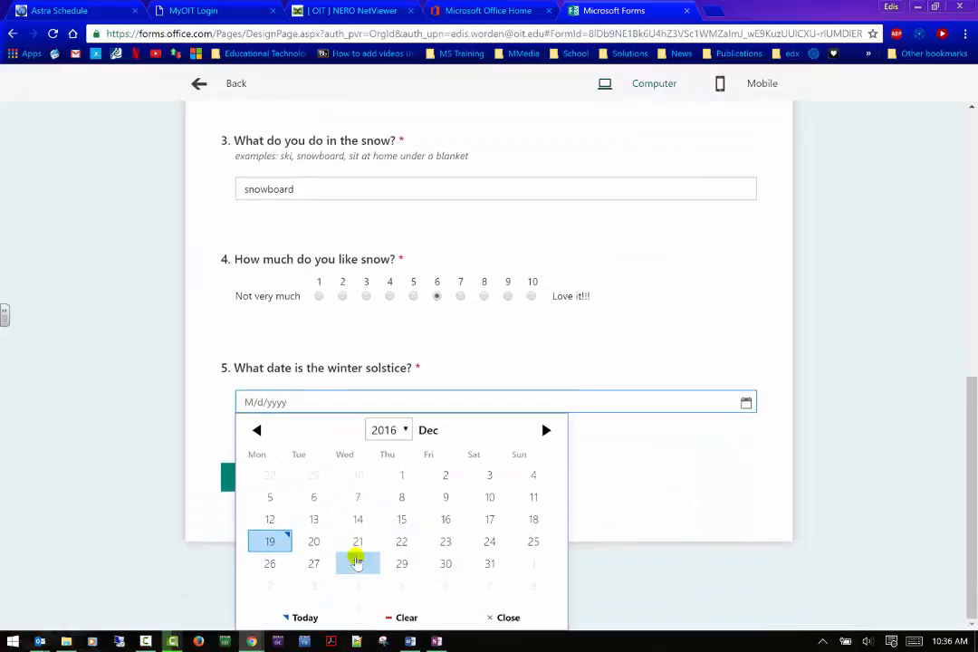
click(356, 559)
click(290, 503)
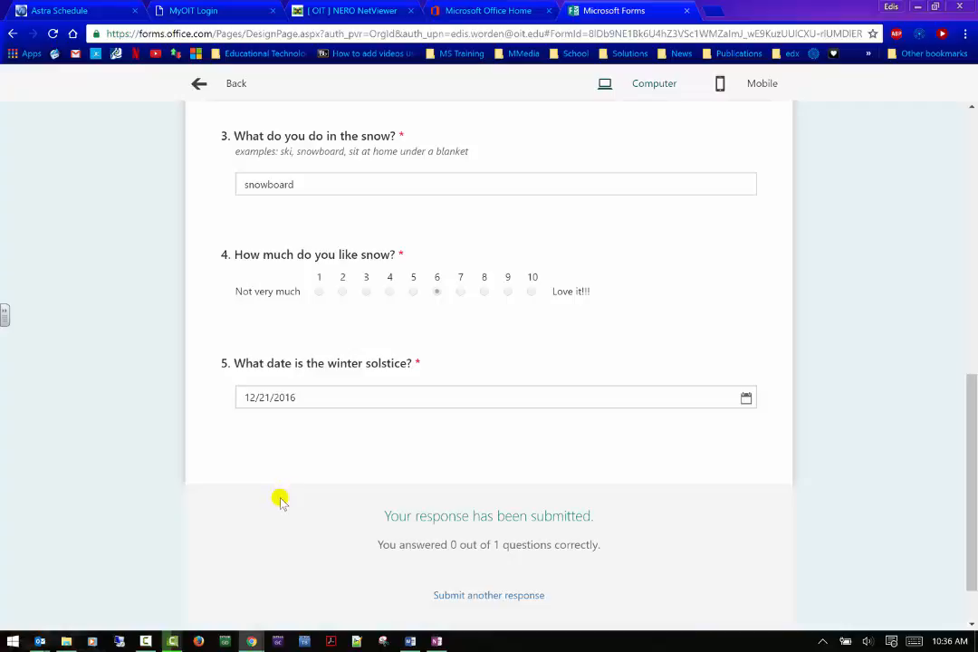
Check the feedback message shown for question 2 in the submitted response, and return to editing the form
scroll(319, 459, up, 3)
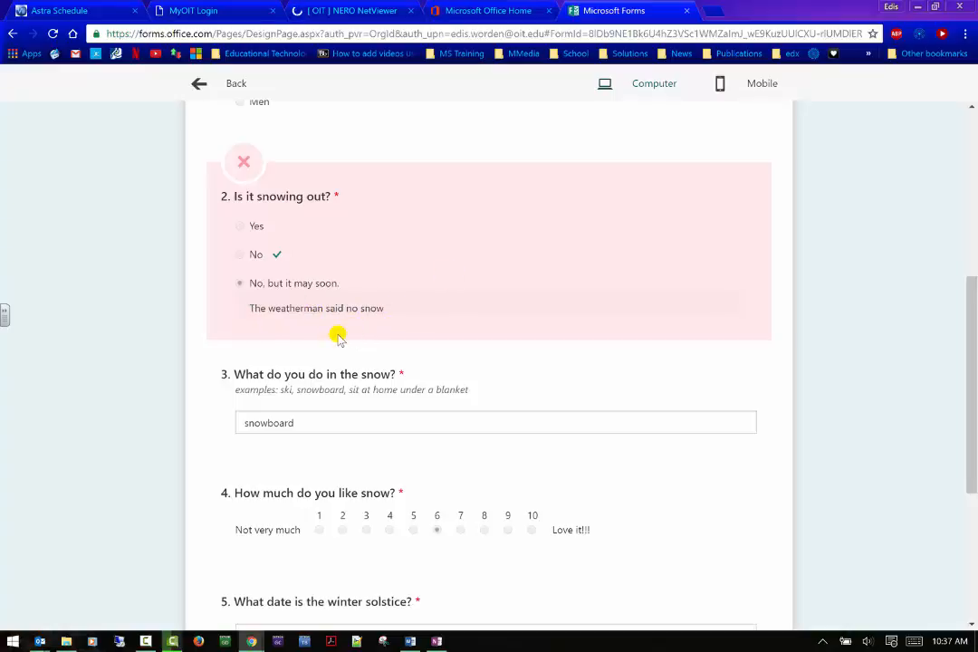
scroll(337, 337, up, 2)
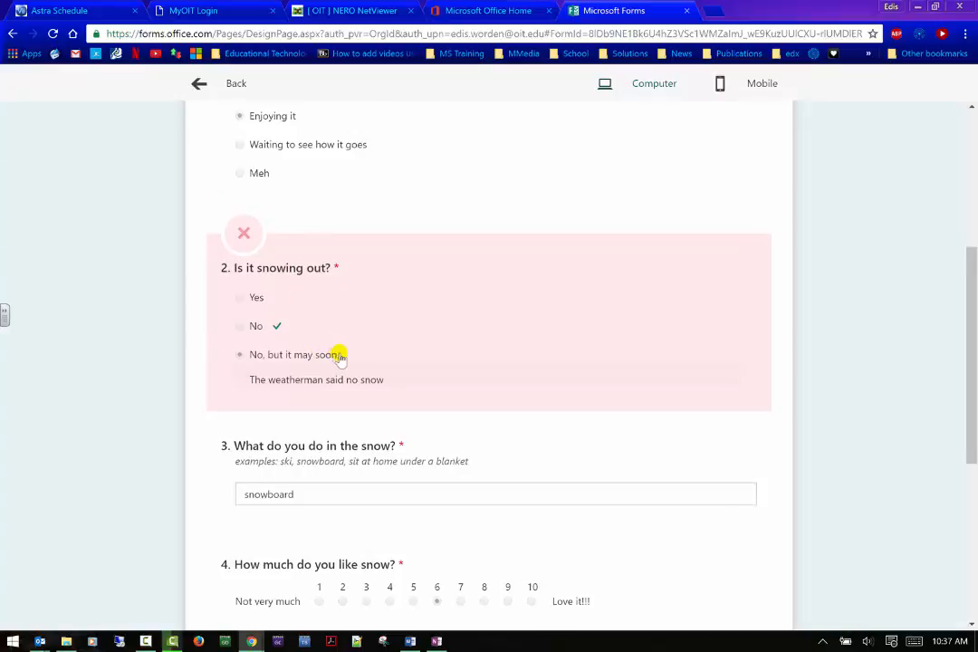
scroll(338, 354, up, 2)
scroll(836, 218, up, 2)
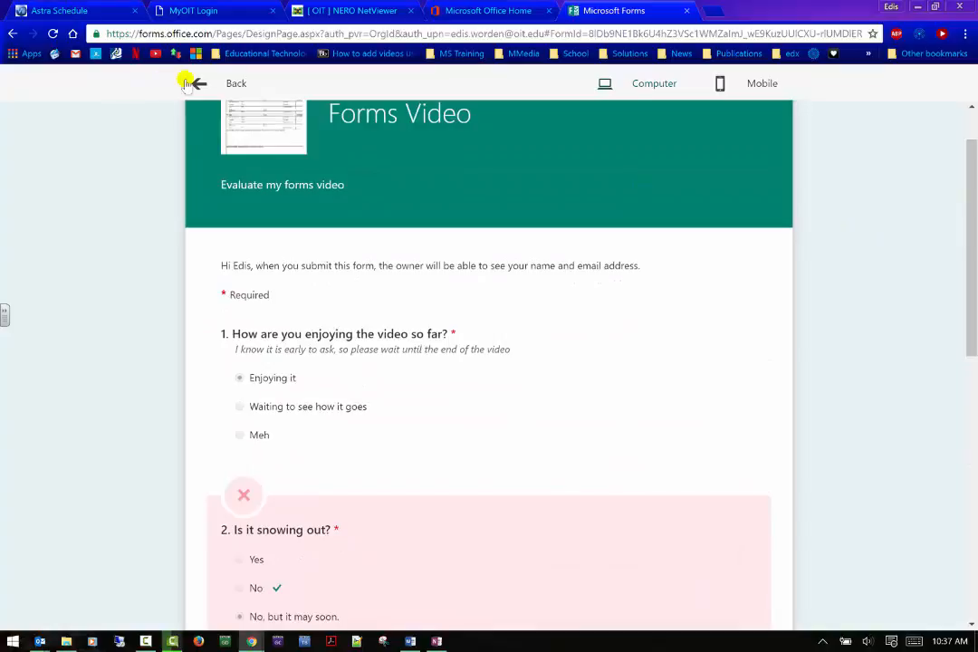
click(197, 82)
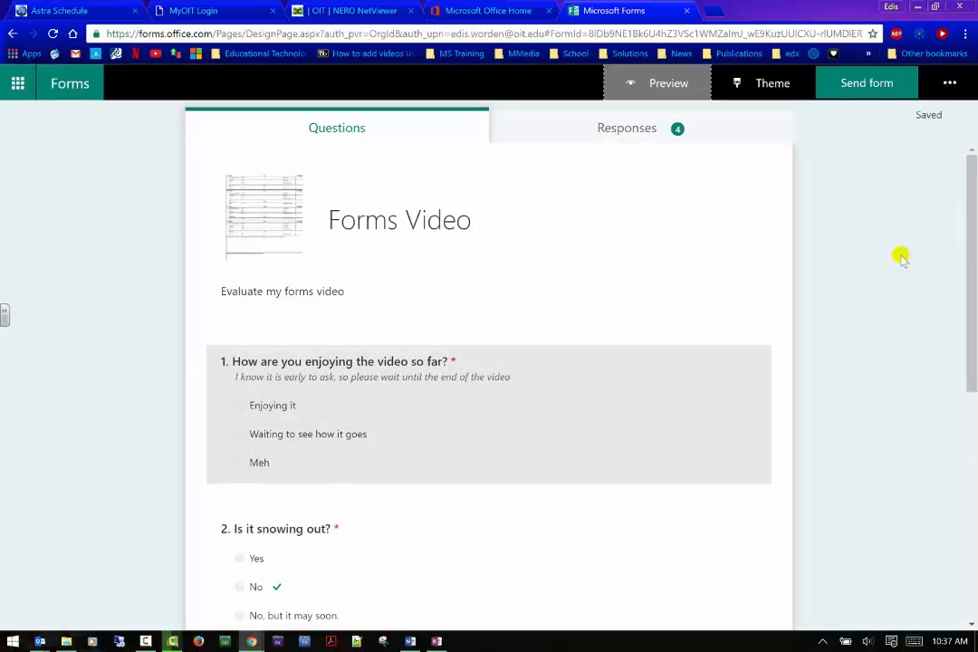
Open the form's response summary and examine the charts, latest answers and average rating for all five questions
click(621, 130)
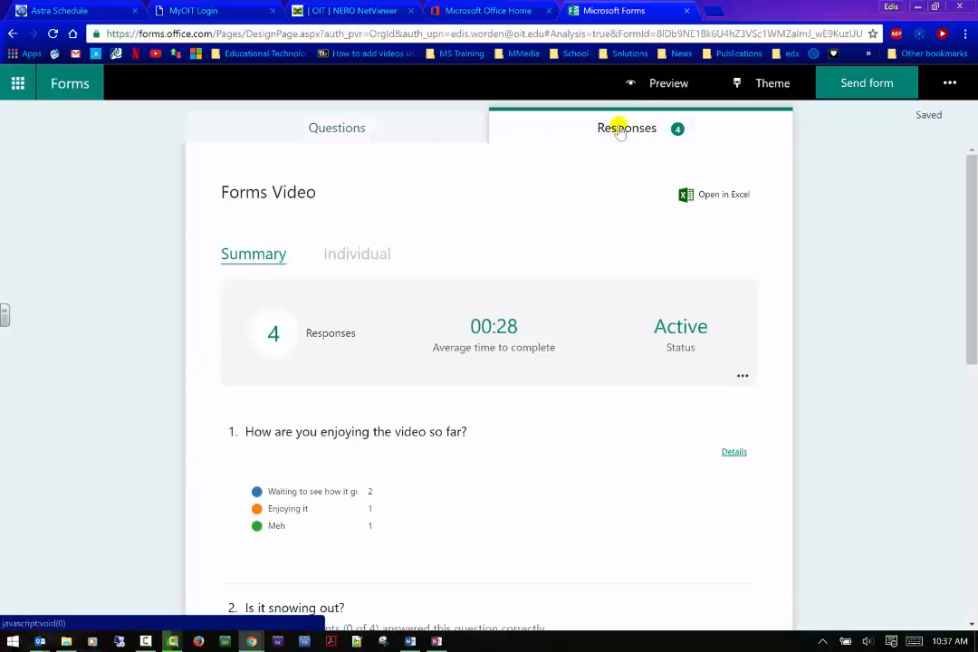
scroll(432, 284, down, 3)
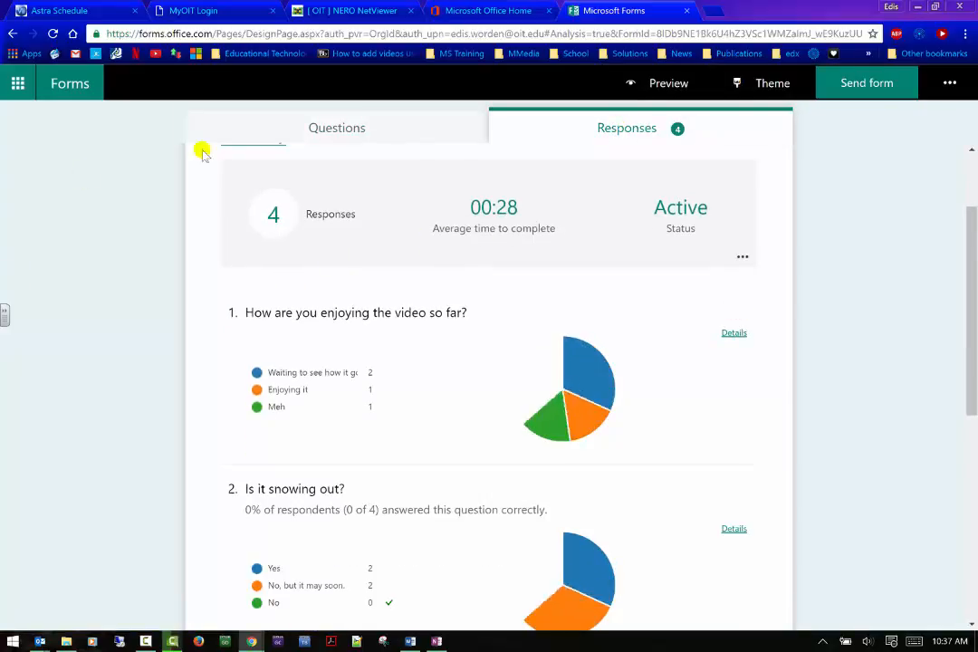
scroll(109, 283, down, 2)
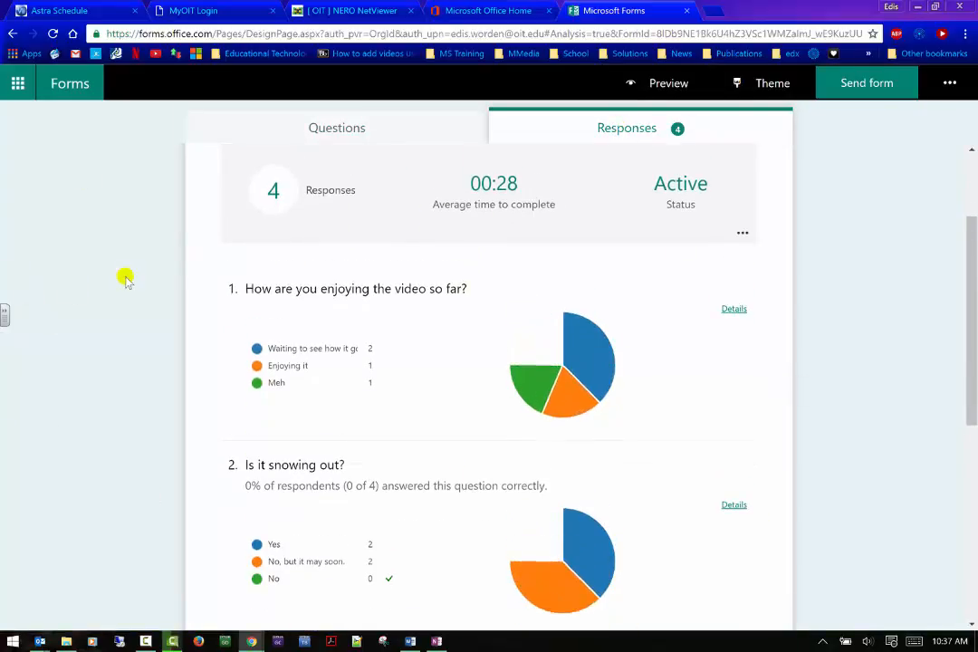
click(593, 309)
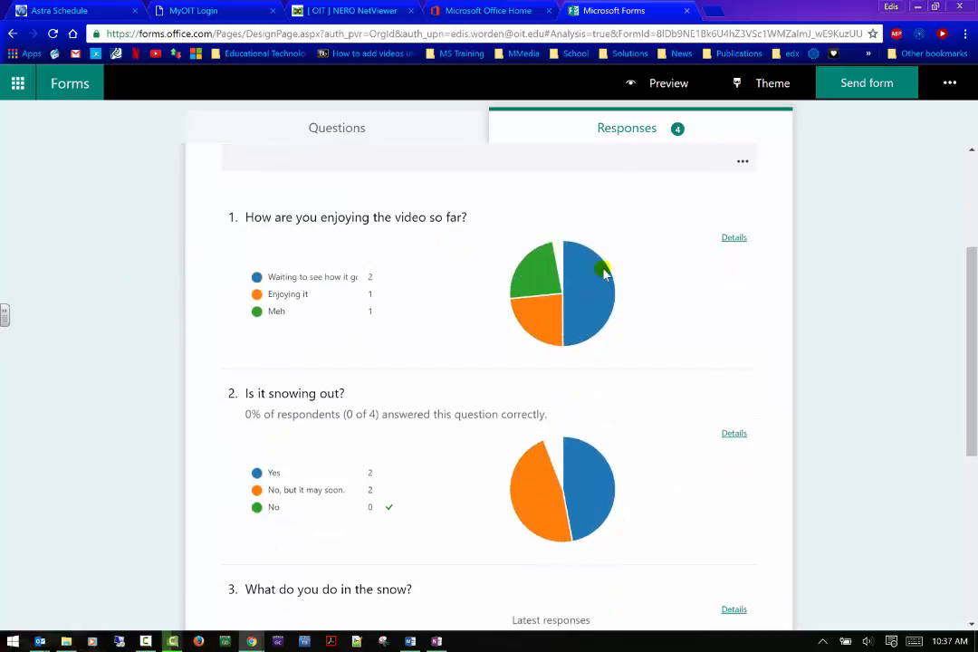
scroll(408, 301, down, 3)
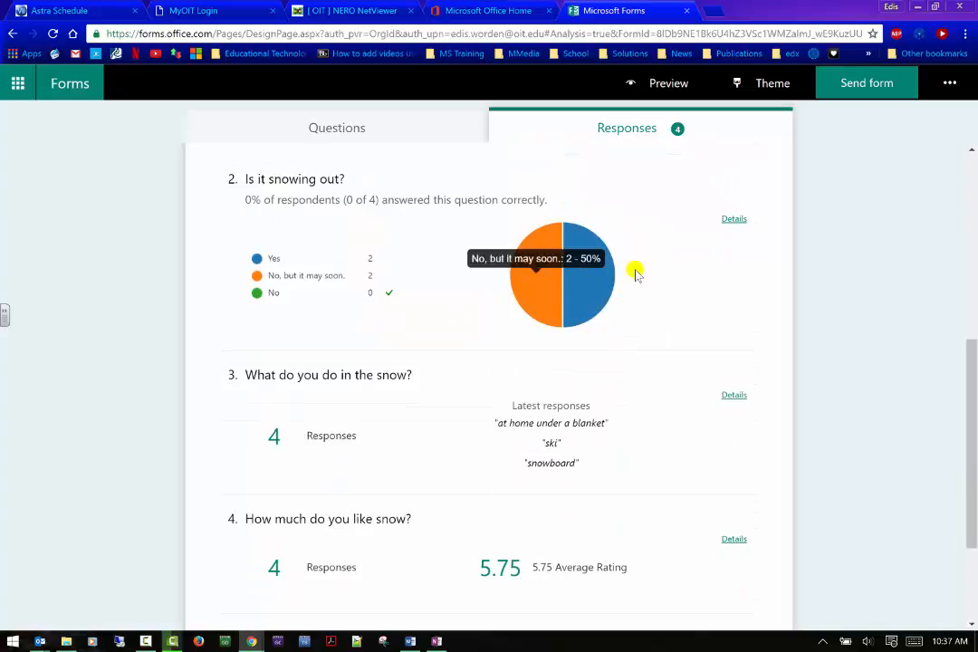
scroll(410, 311, down, 1)
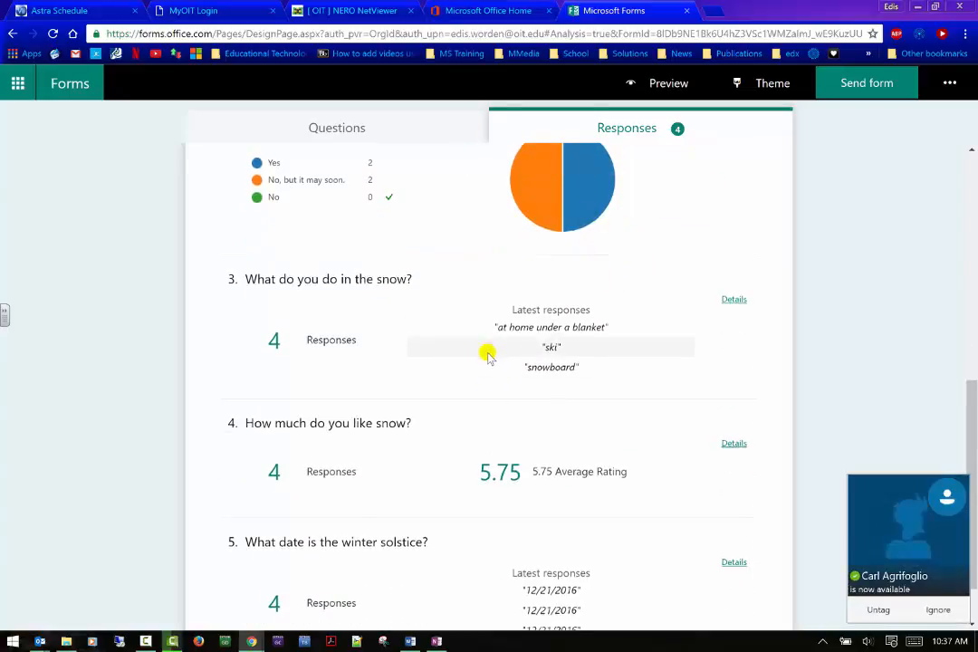
scroll(487, 351, down, 1)
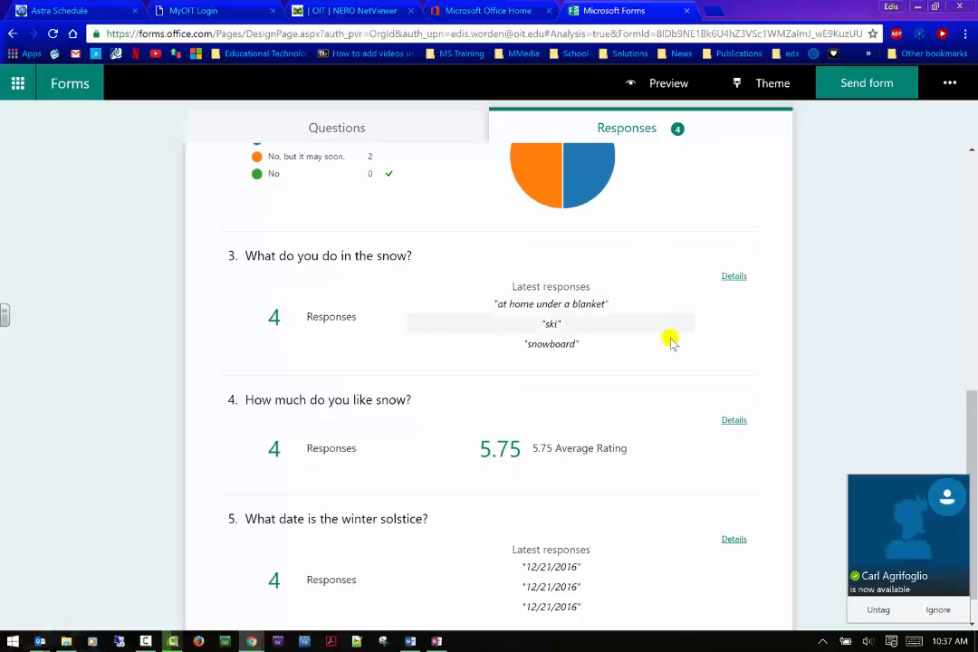
scroll(669, 341, down, 1)
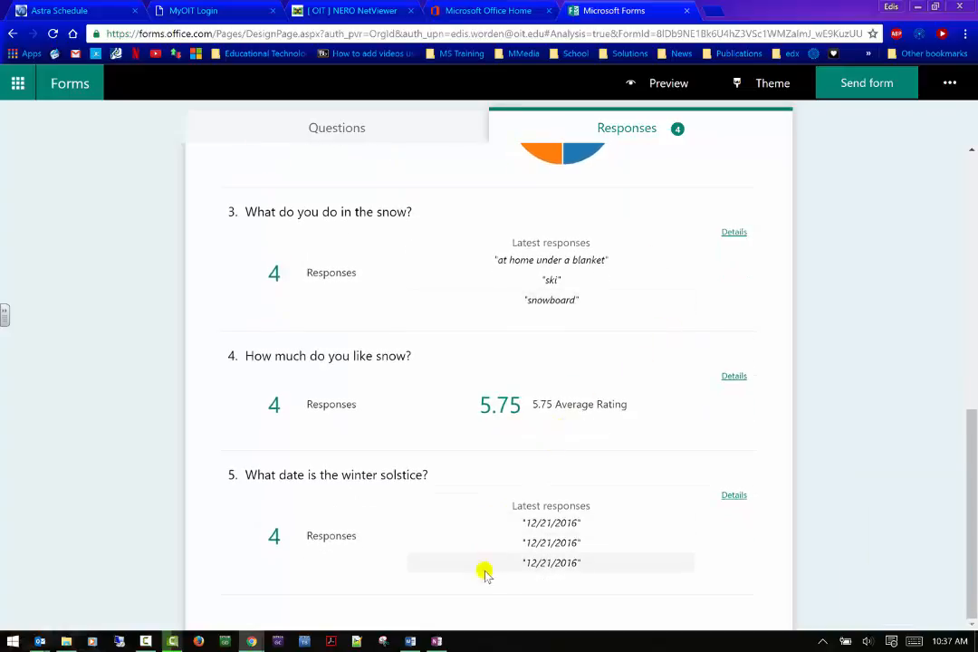
View the individual response details for the winter solstice question, then close them and return to the beginning of the summary
click(732, 496)
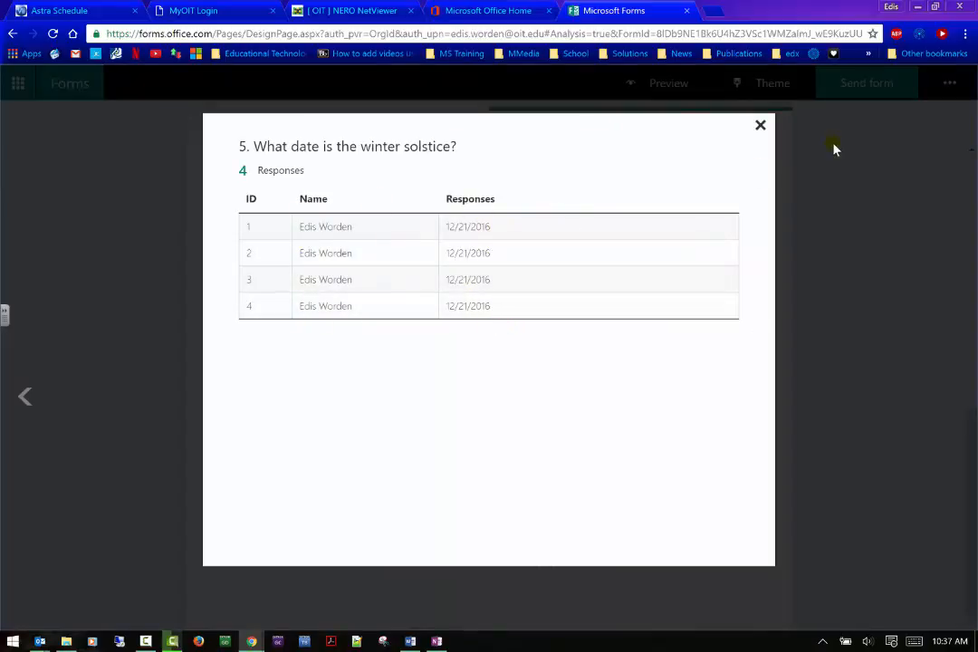
click(763, 126)
scroll(788, 263, up, 10)
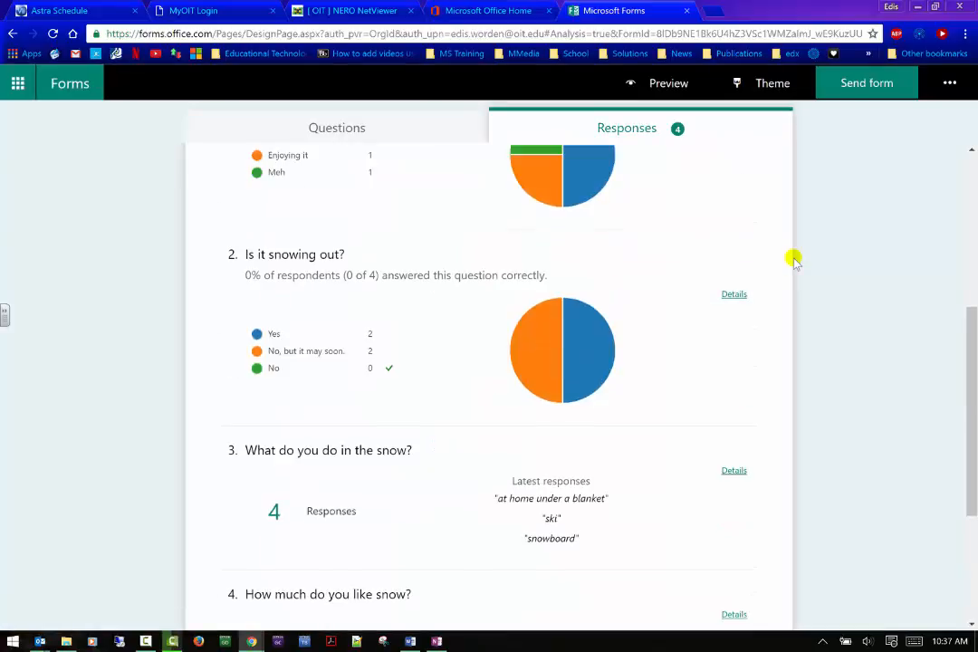
scroll(788, 272, up, 1)
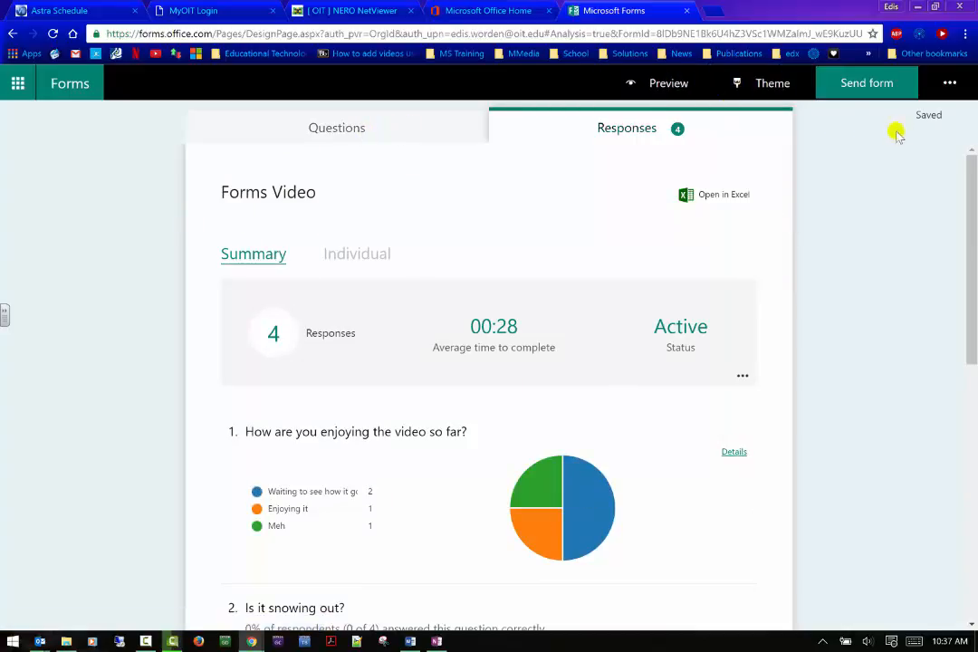
Open the form's sending options and copy the response link
click(948, 83)
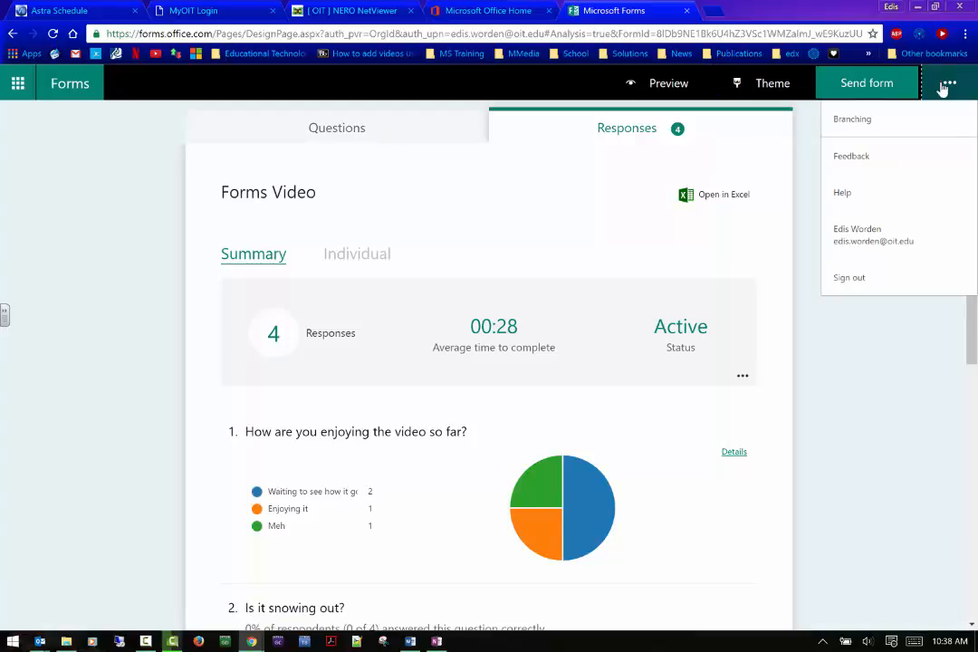
click(877, 82)
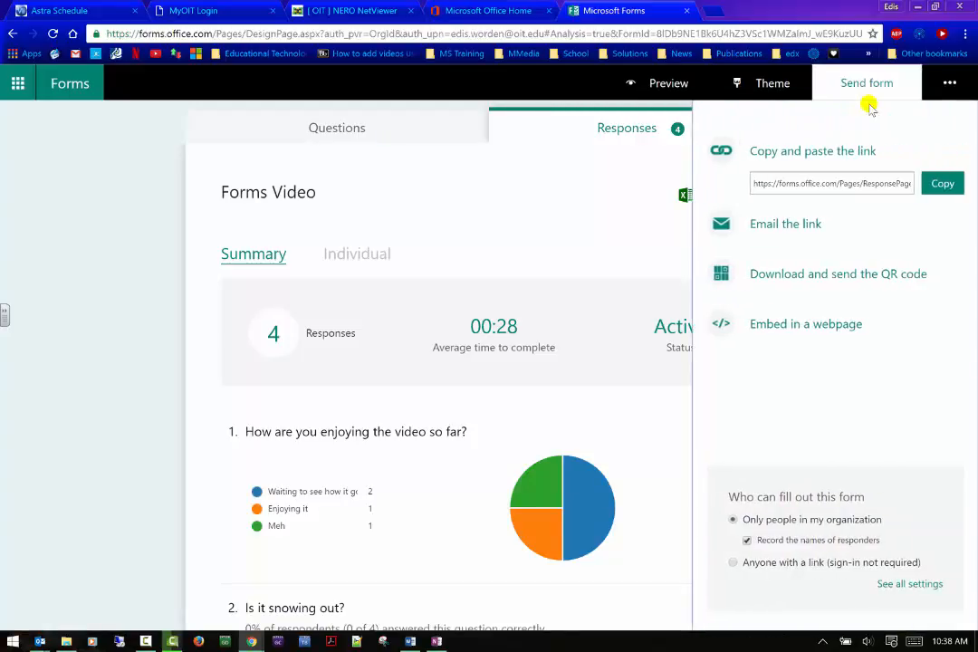
click(933, 184)
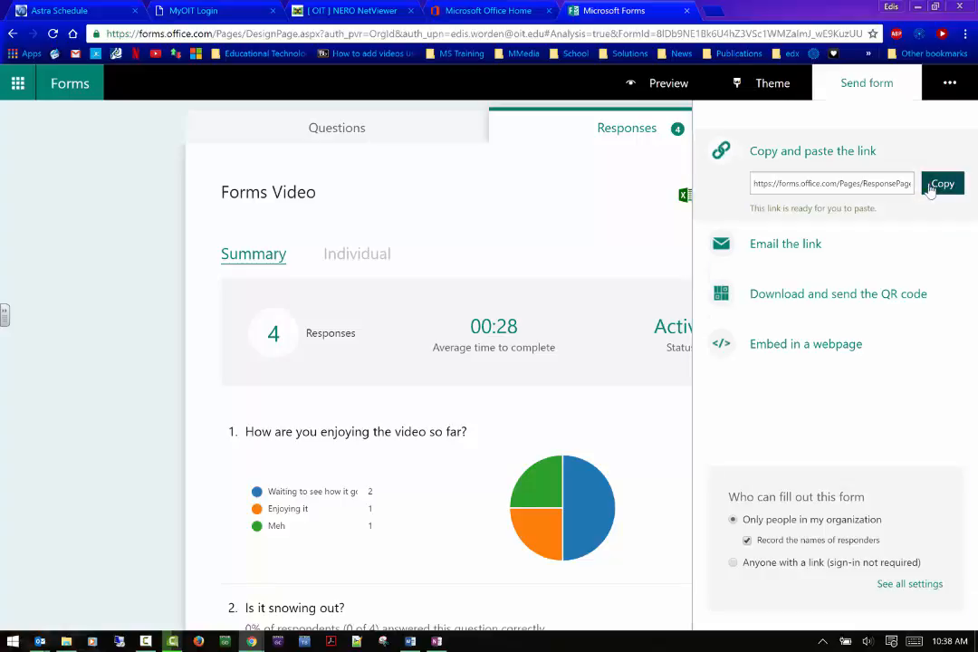
Switch to Office 365, go to Class Notebook's notebook management, and open the OneNote Tutorial notebook in OneNote Online
click(496, 6)
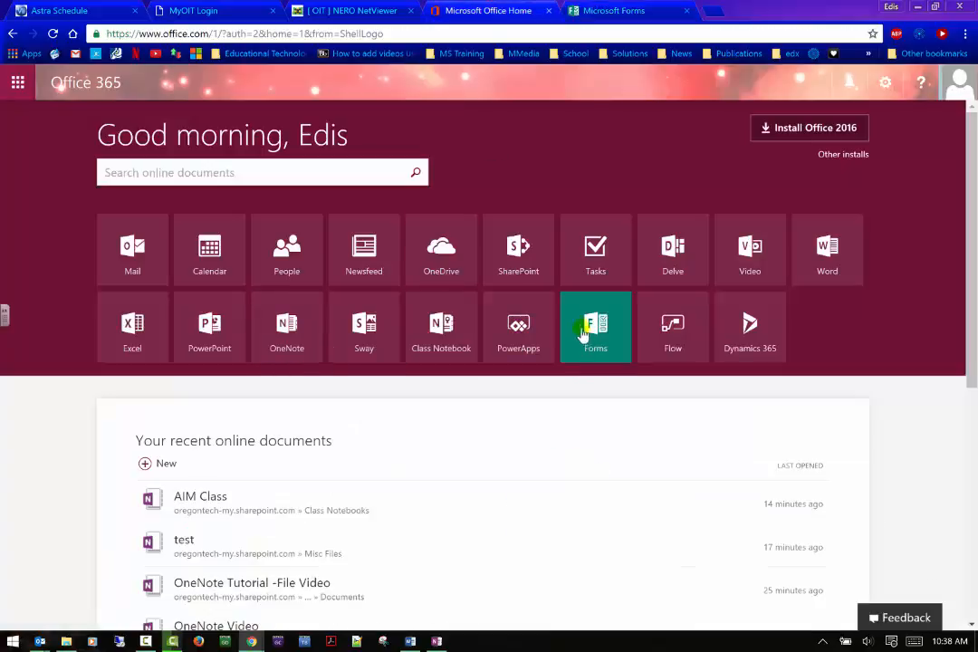
click(447, 341)
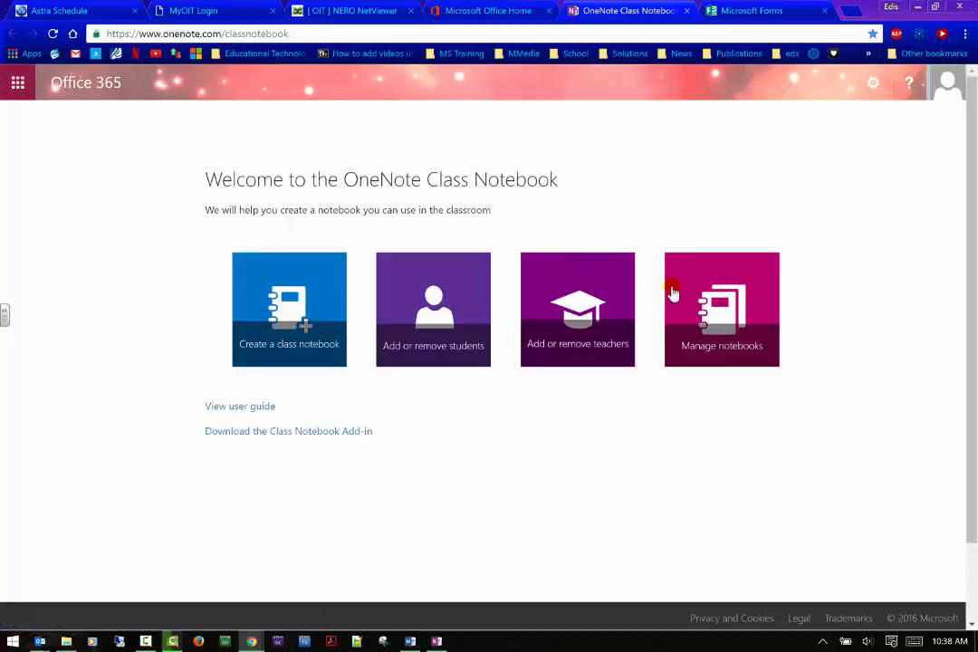
click(725, 271)
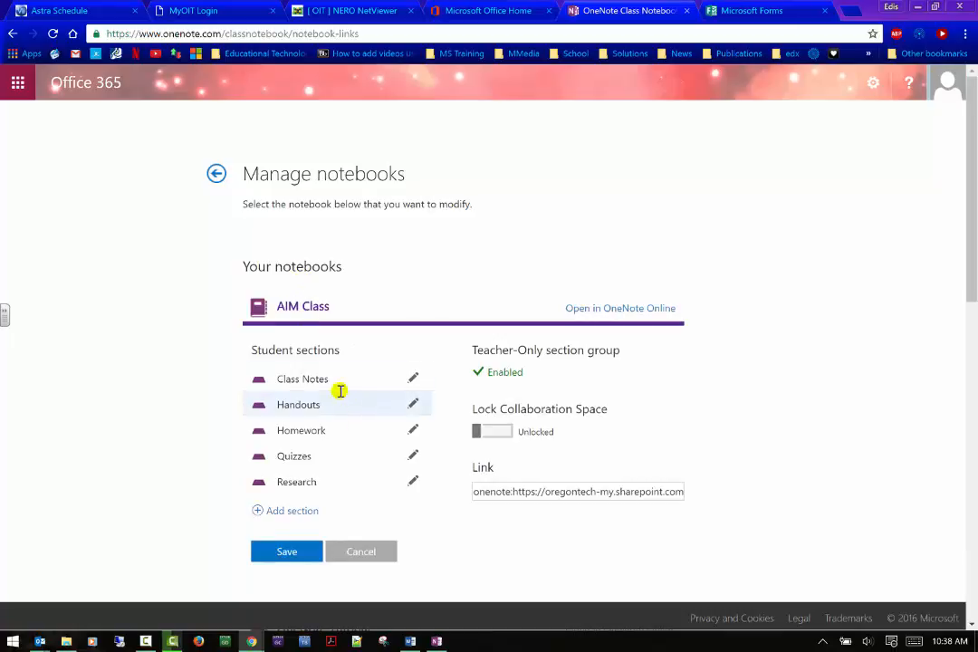
scroll(341, 383, down, 1)
scroll(341, 383, down, 3)
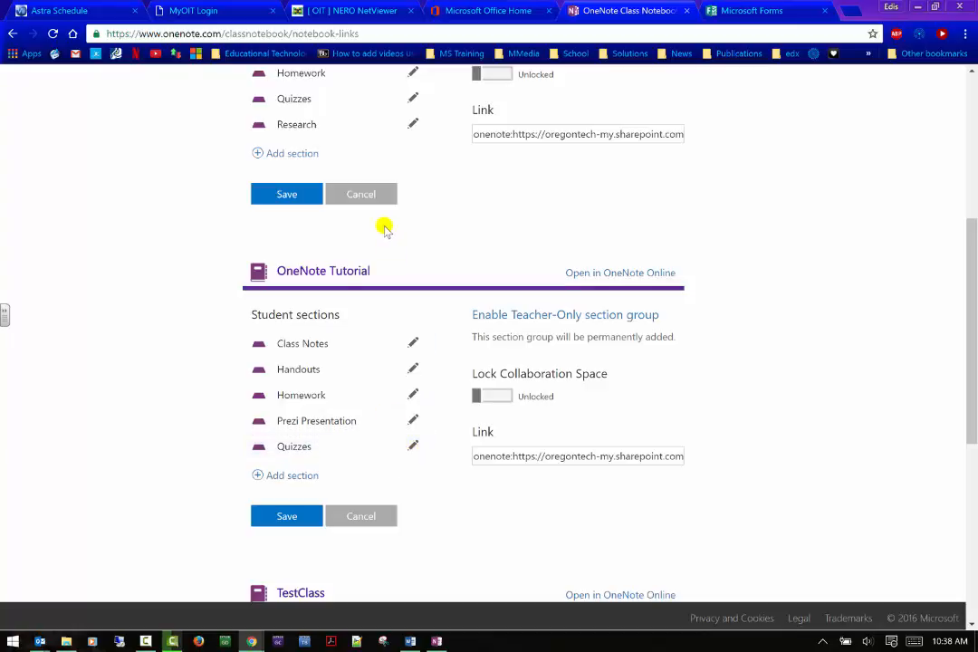
click(646, 272)
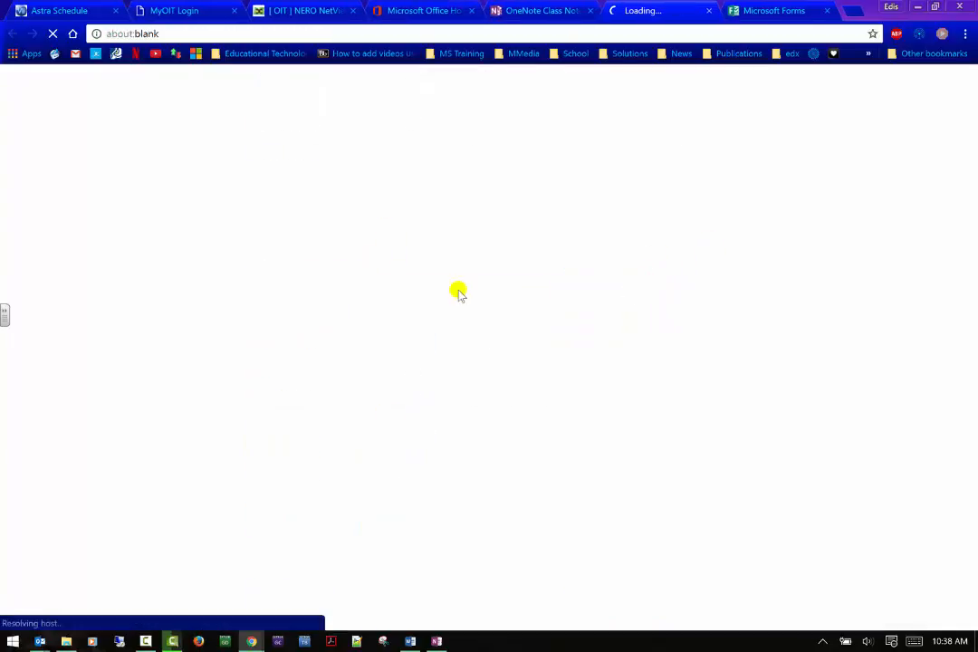